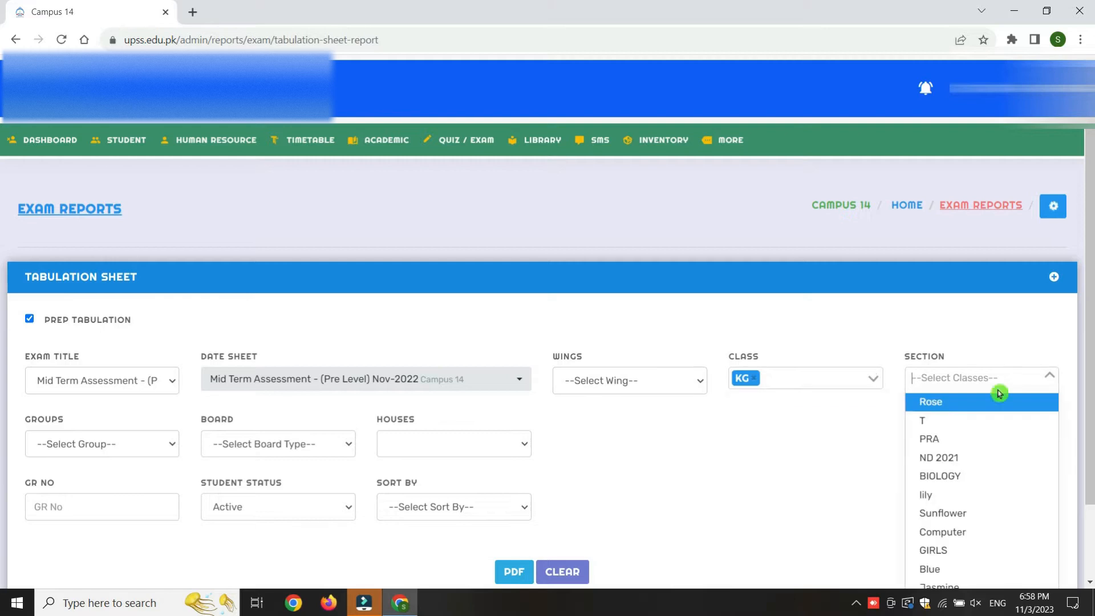
Generate the prep tabulation report and open the downloaded Prep_Tabulation_sheet (3).xls in Excel with editing enabled.
left_click(515, 571)
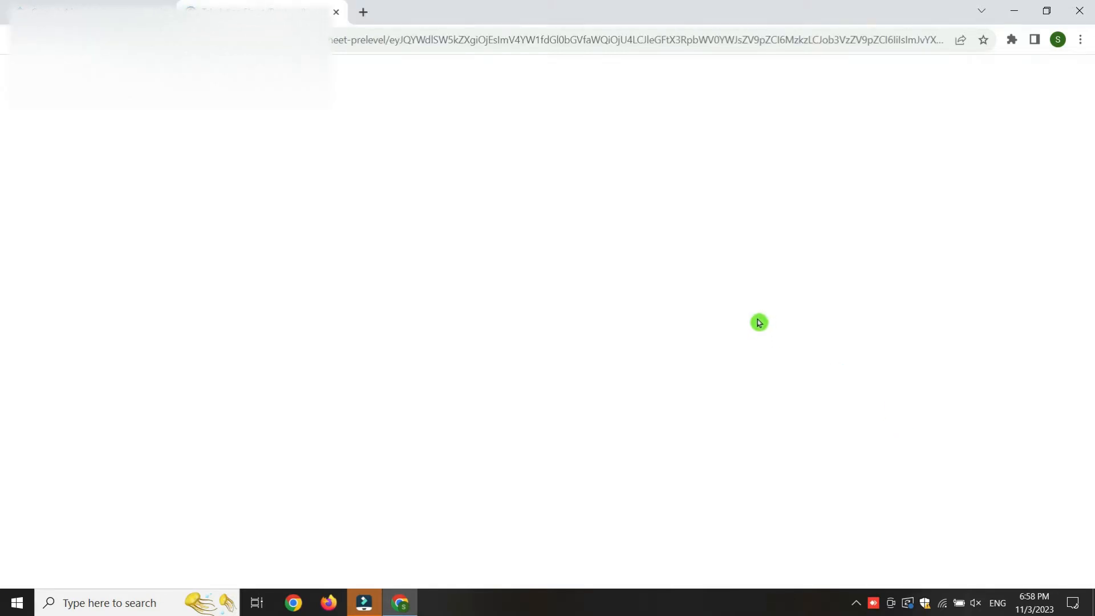
mouse_move(1090, 93)
left_mouse_down()
mouse_move(1087, 446)
mouse_move(1092, 64)
left_mouse_up()
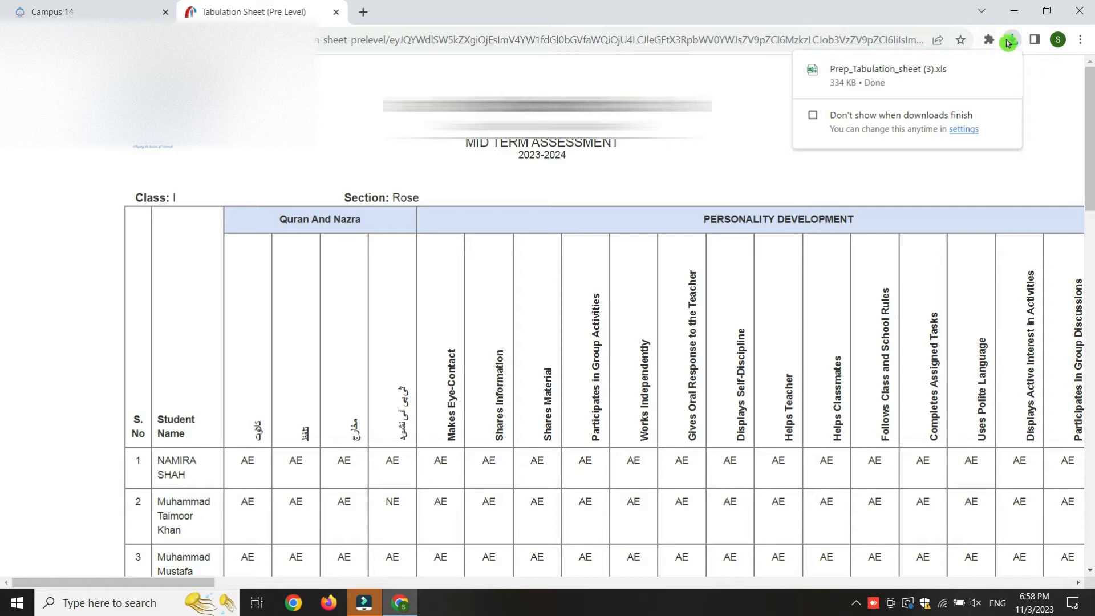
left_click(896, 75)
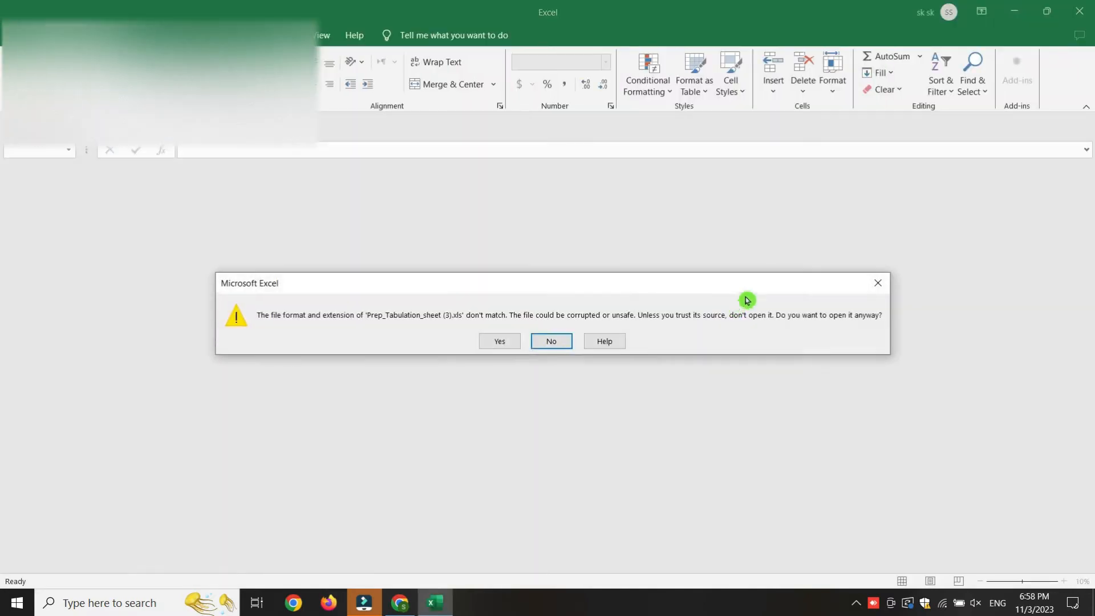
left_click(501, 343)
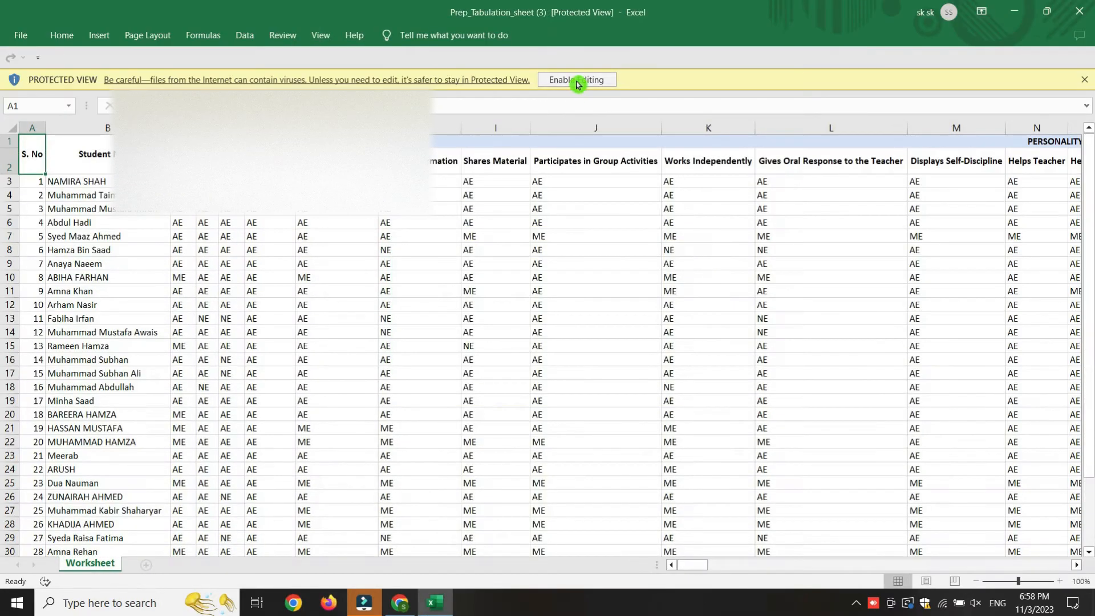
left_click(579, 80)
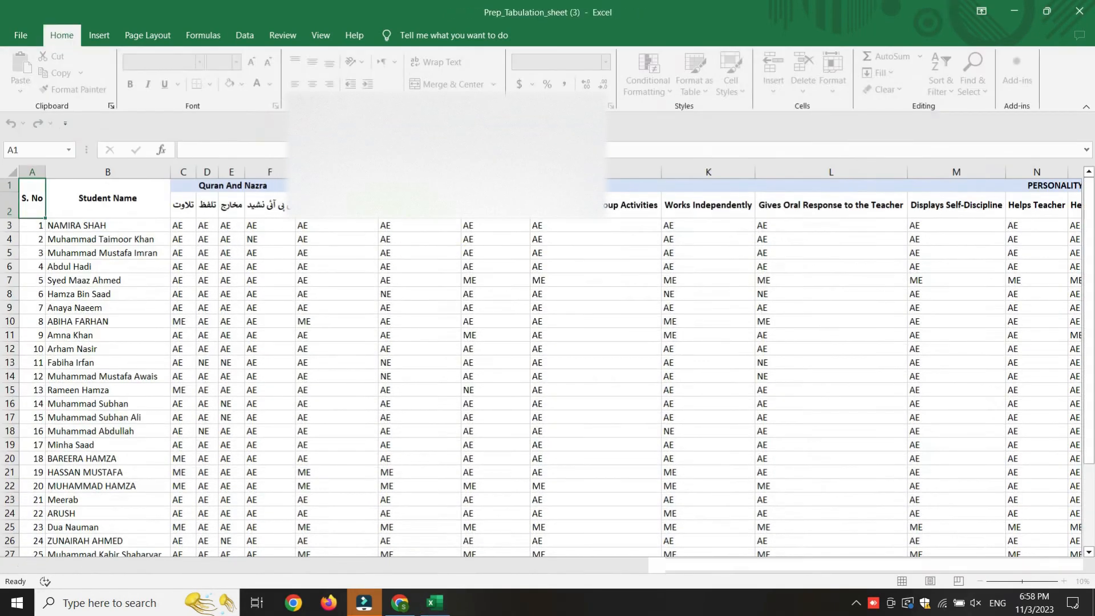
Look through the worksheet and its print preview, and set the print orientation to landscape.
left_click_drag(1089, 233, 1091, 325)
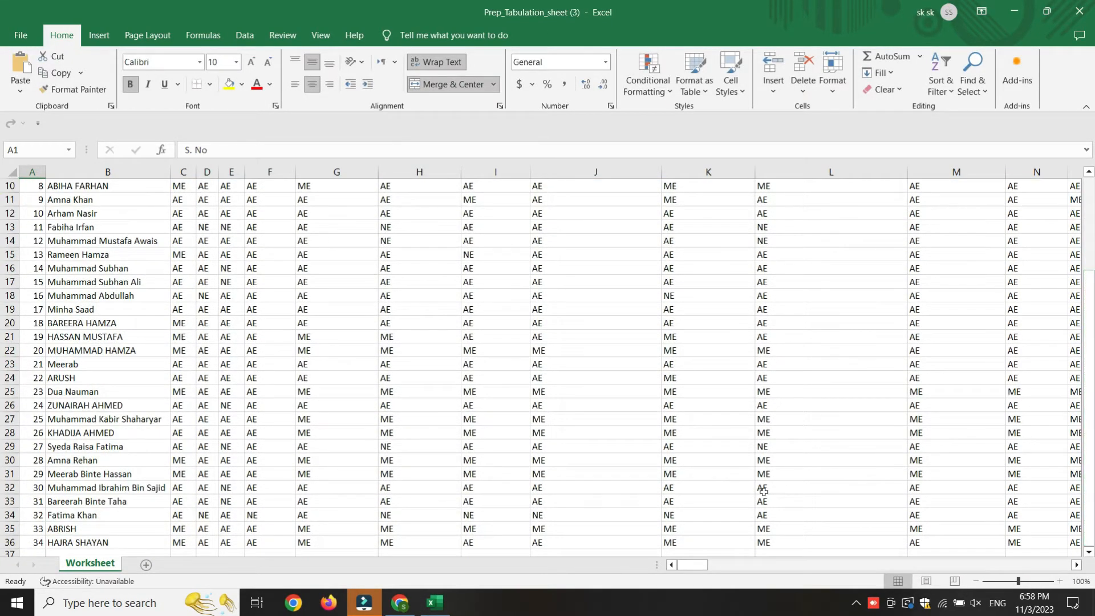
left_click_drag(693, 564, 650, 582)
scroll(644, 292, "up", 3)
scroll(645, 291, "up", 1)
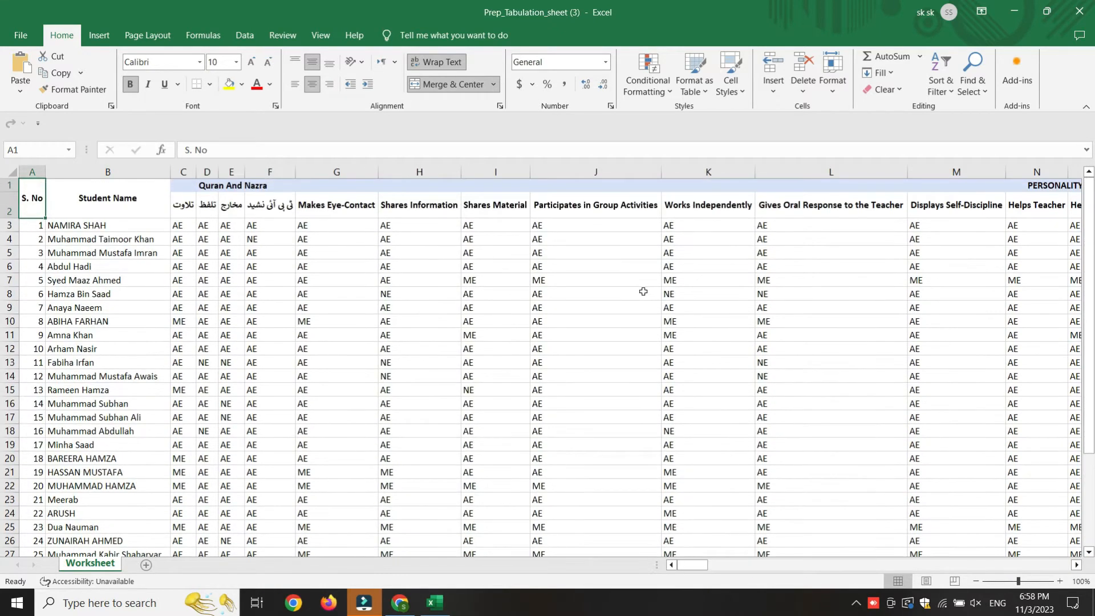
left_click(13, 39)
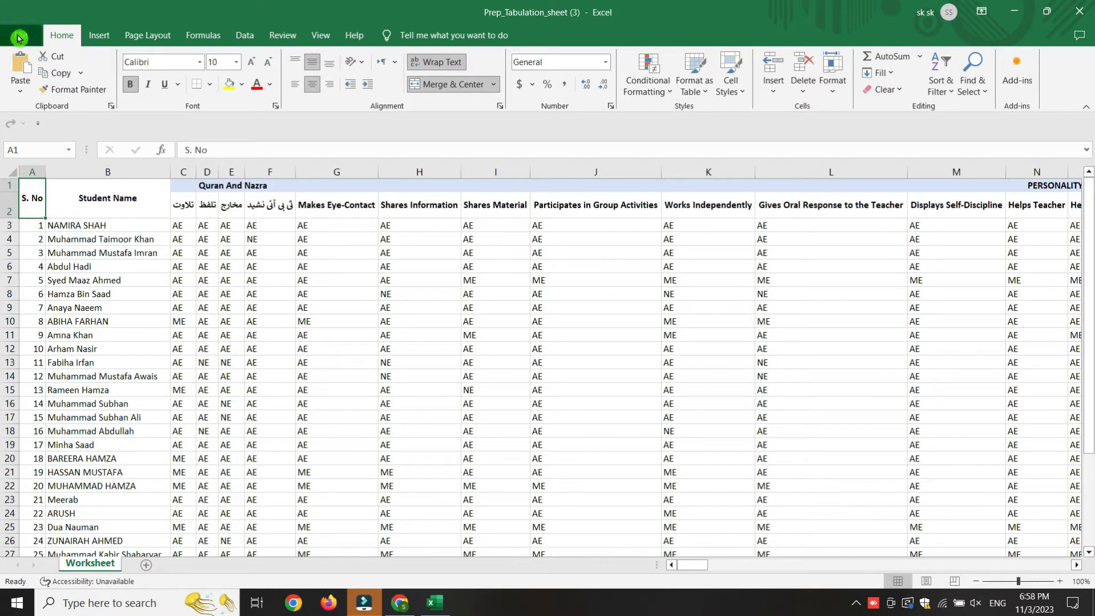
left_click(57, 322)
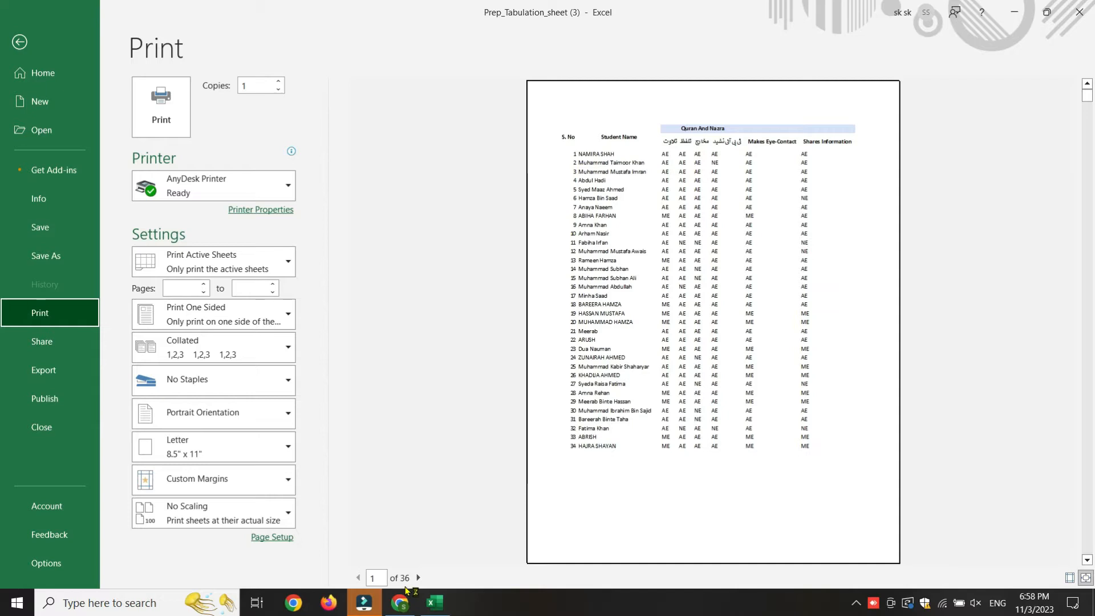
left_click(208, 413)
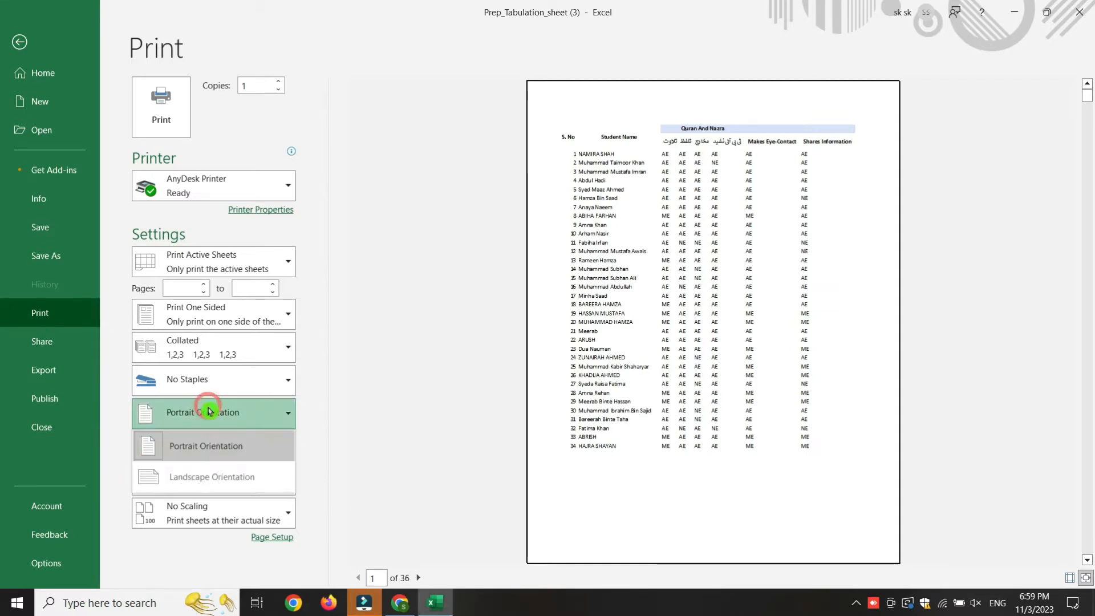
left_click(212, 477)
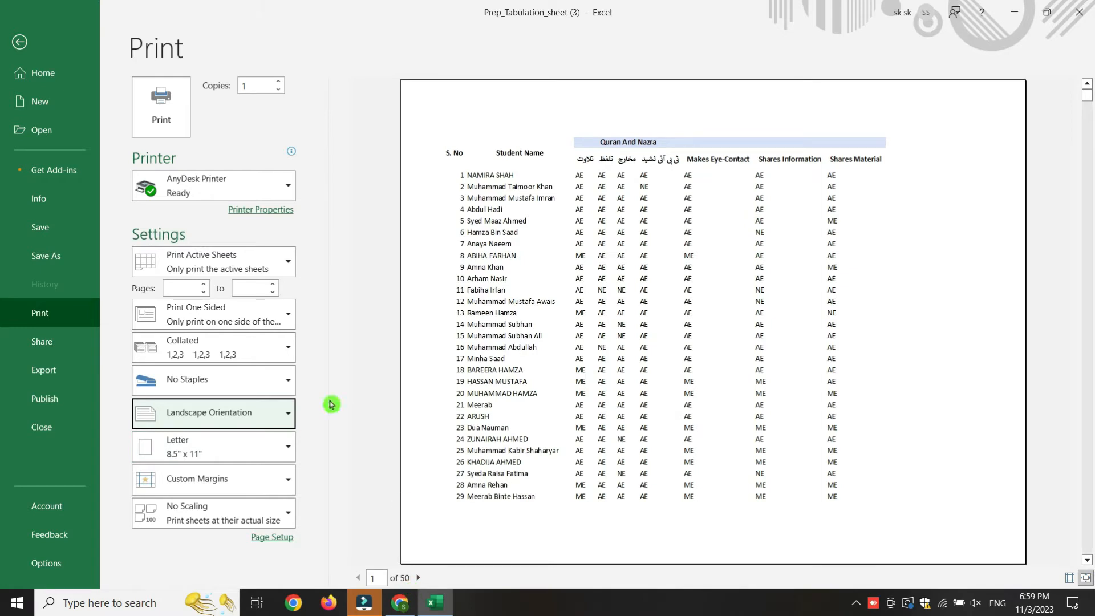
left_click(20, 42)
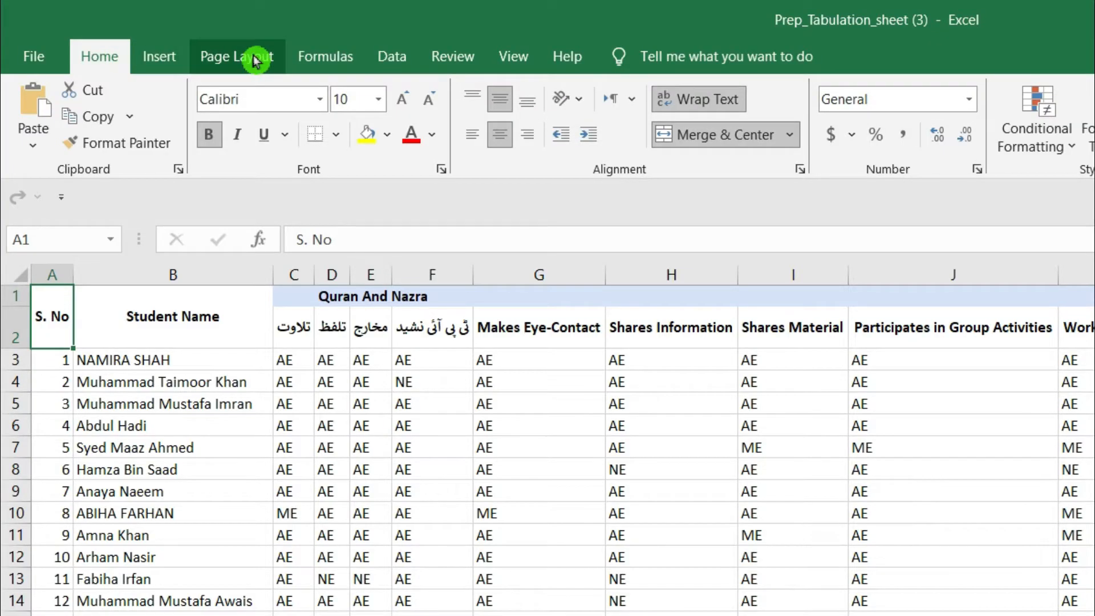
Configure the worksheet's page setup with Legal 8.5" x 14" paper, landscape orientation and Narrow margins.
left_click(254, 61)
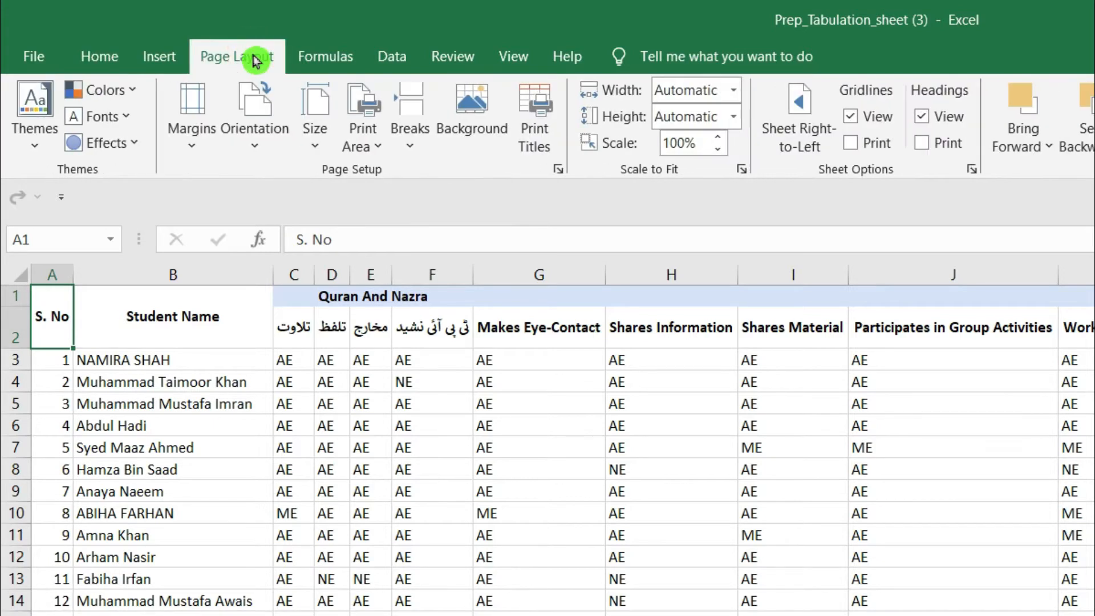
left_click(316, 149)
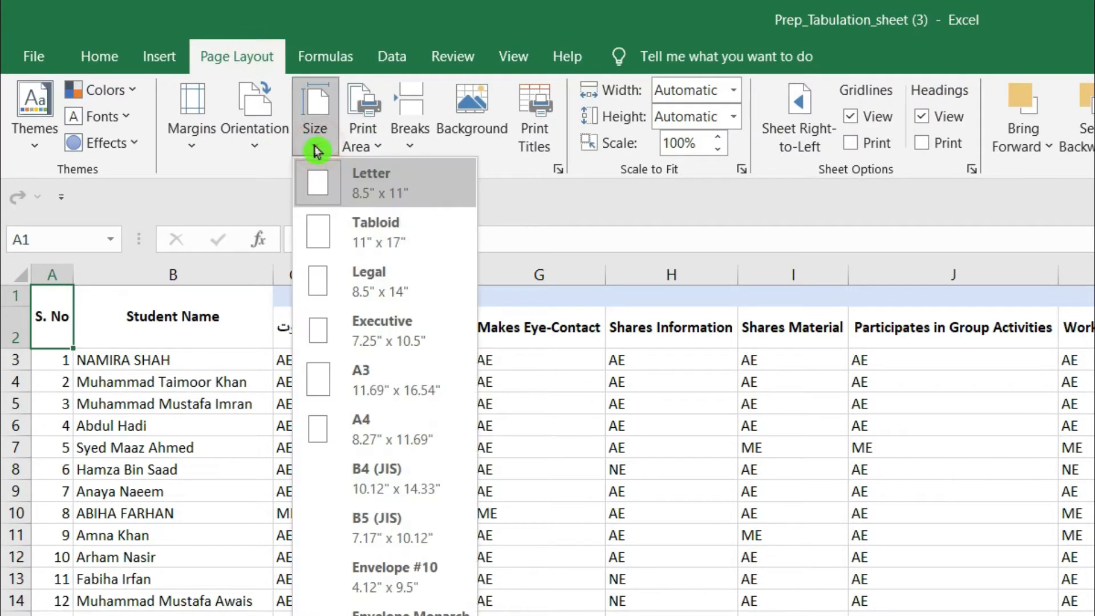
left_click(345, 282)
left_click(256, 145)
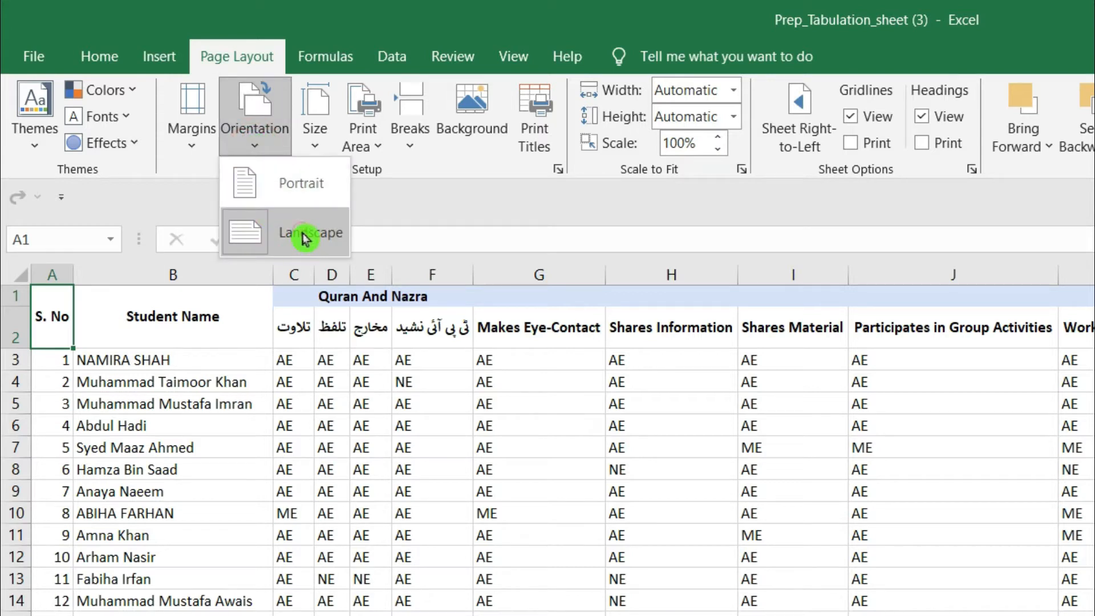
left_click(304, 238)
left_click(193, 145)
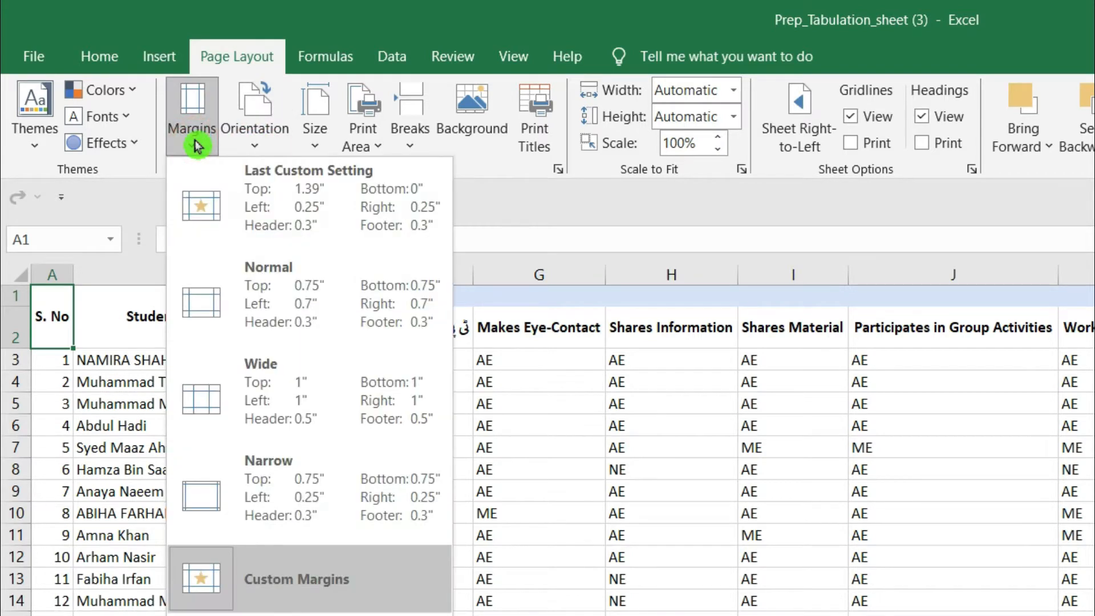
left_click(269, 487)
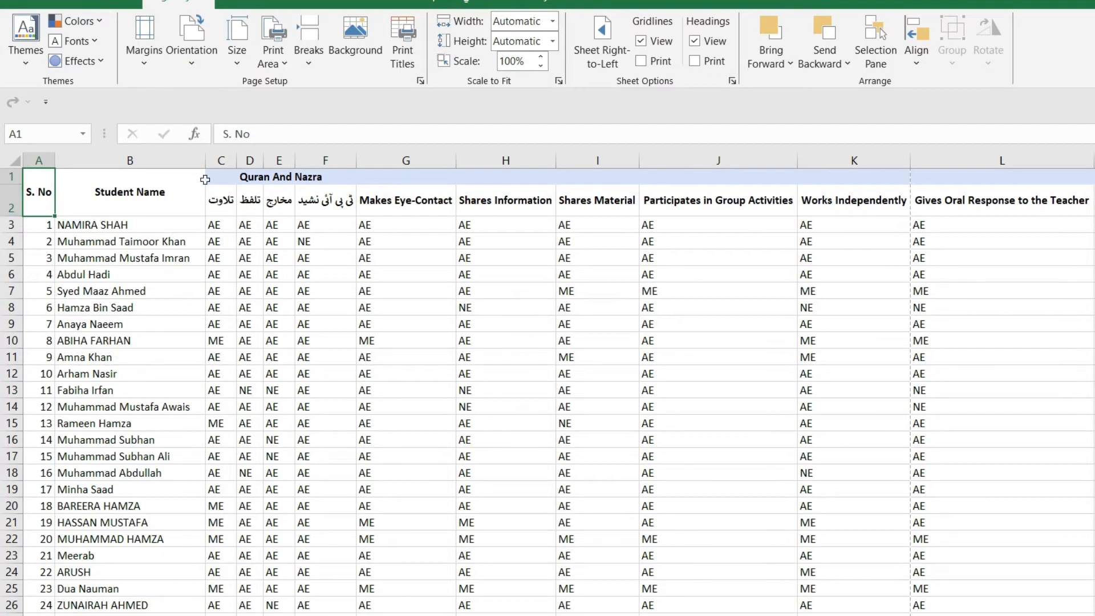
Rotate the text of the heading cells in row 2 to 90 degrees.
left_click(12, 203)
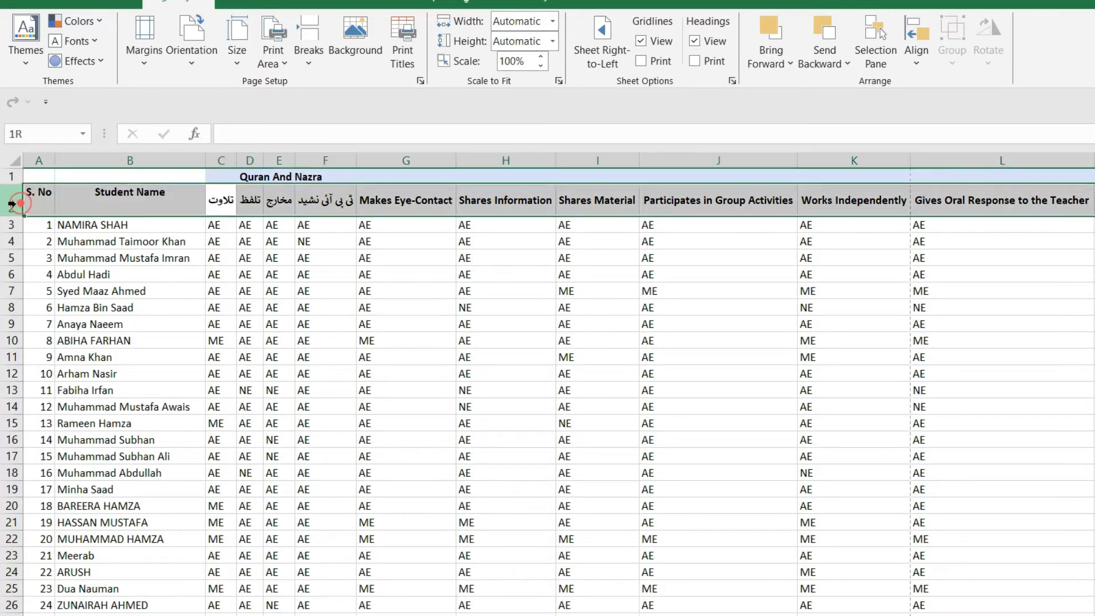
right_click(12, 205)
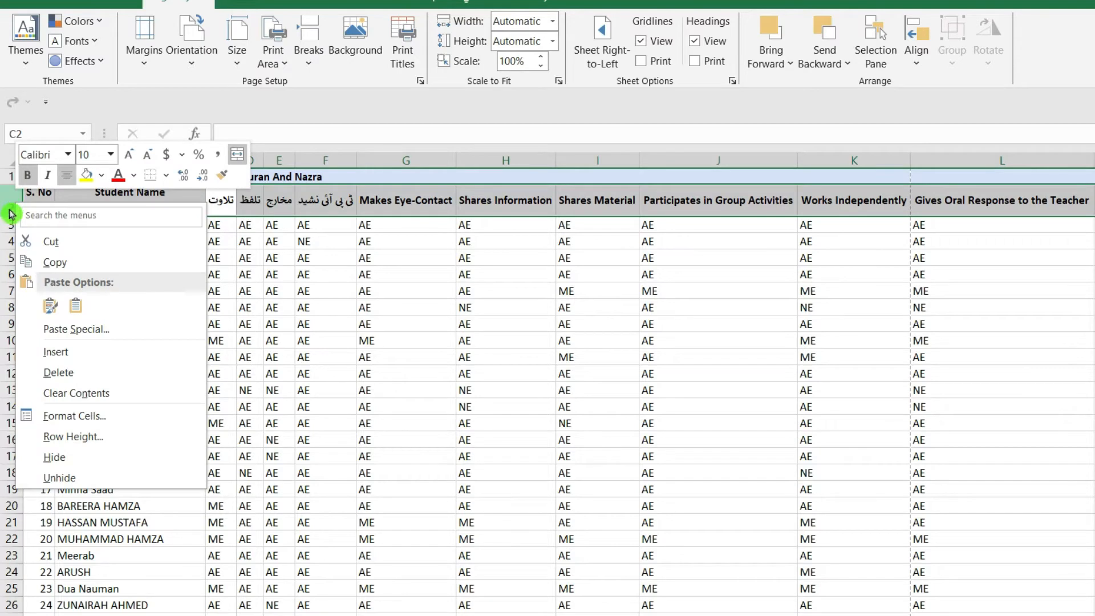
left_click(118, 418)
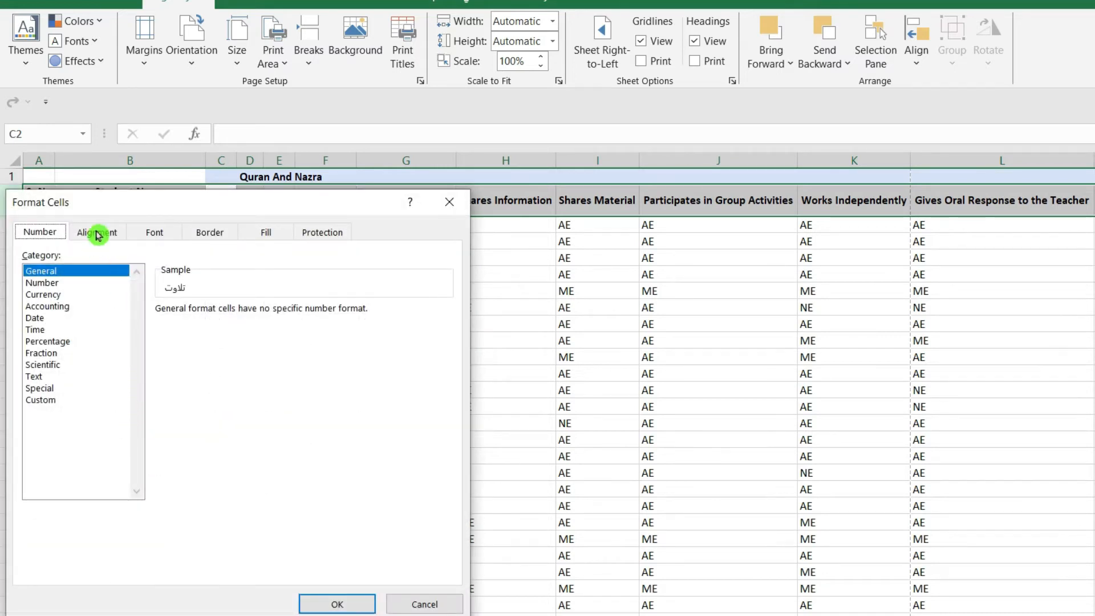
left_click(98, 232)
left_click_drag(431, 324, 372, 292)
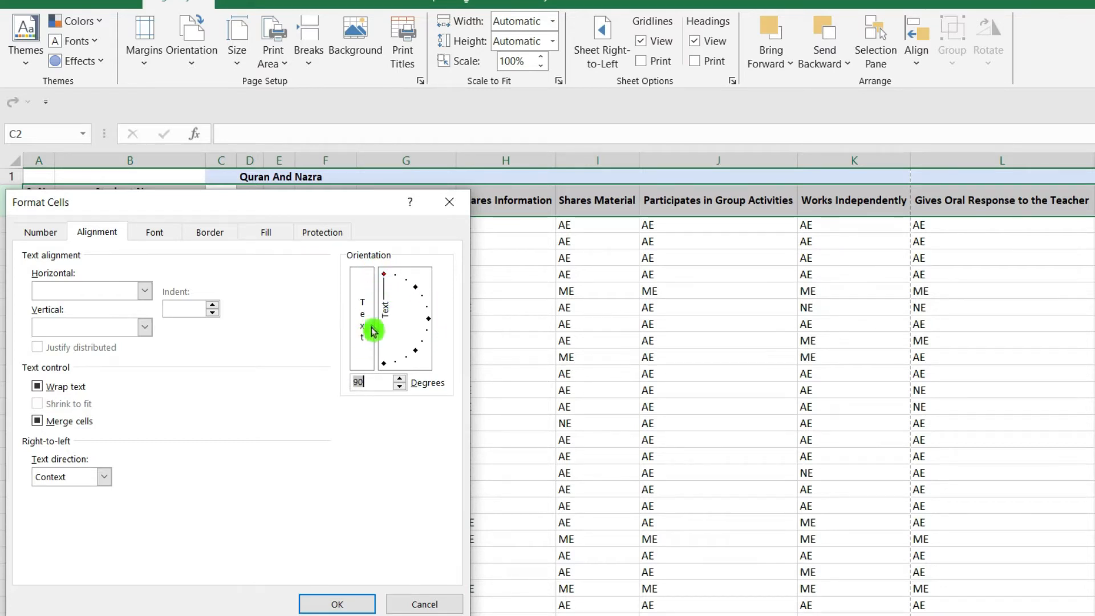
left_click(342, 605)
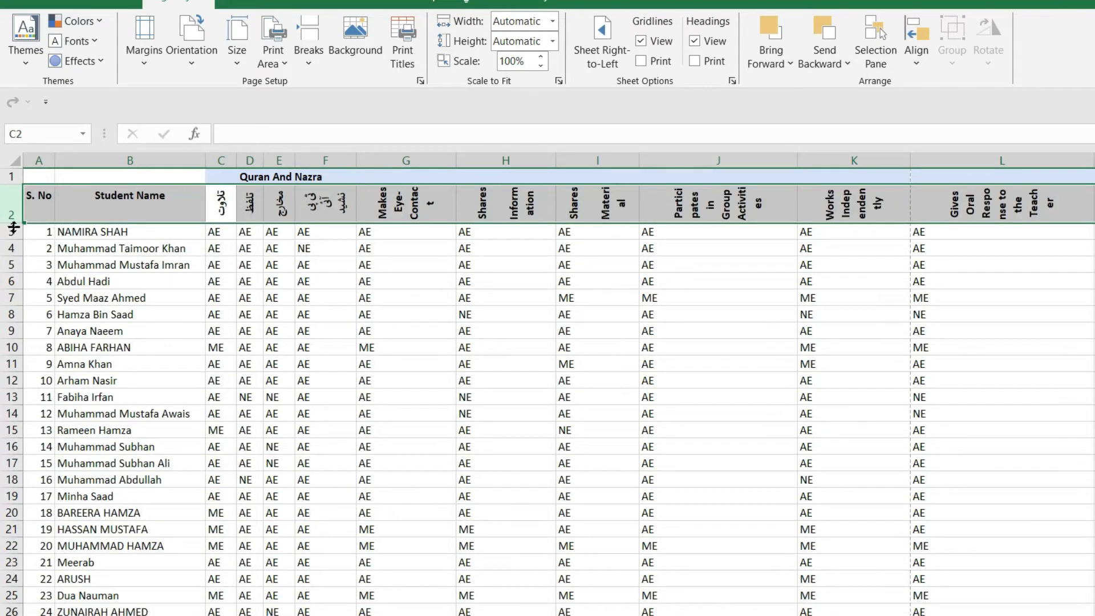
Increase the height of row 2 so the rotated column headings fit, mostly on one or two lines.
left_click_drag(12, 223, 18, 316)
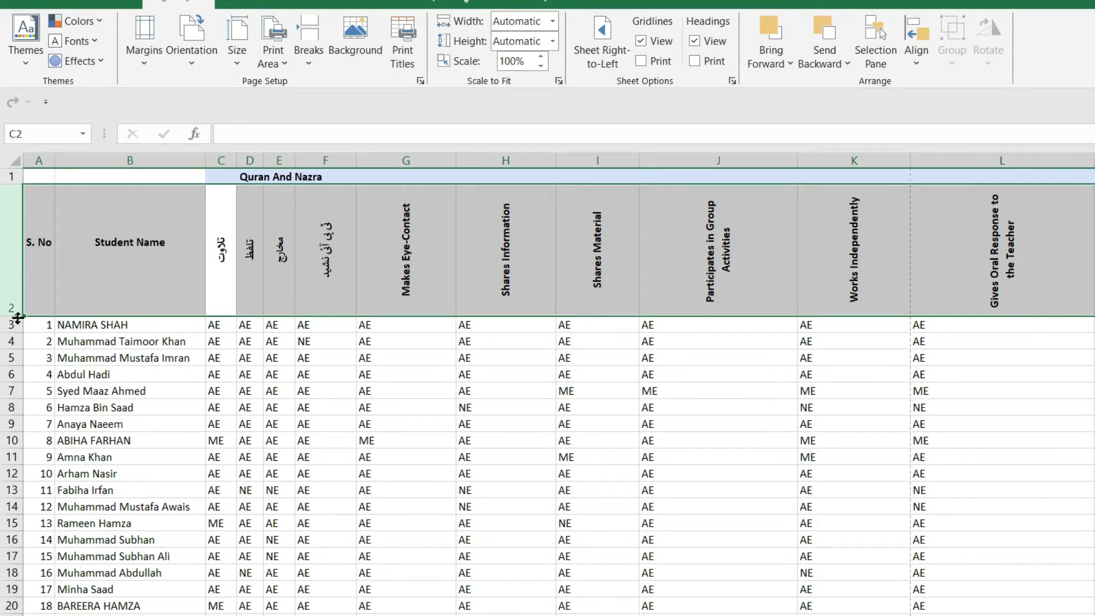
left_click_drag(17, 317, 15, 327)
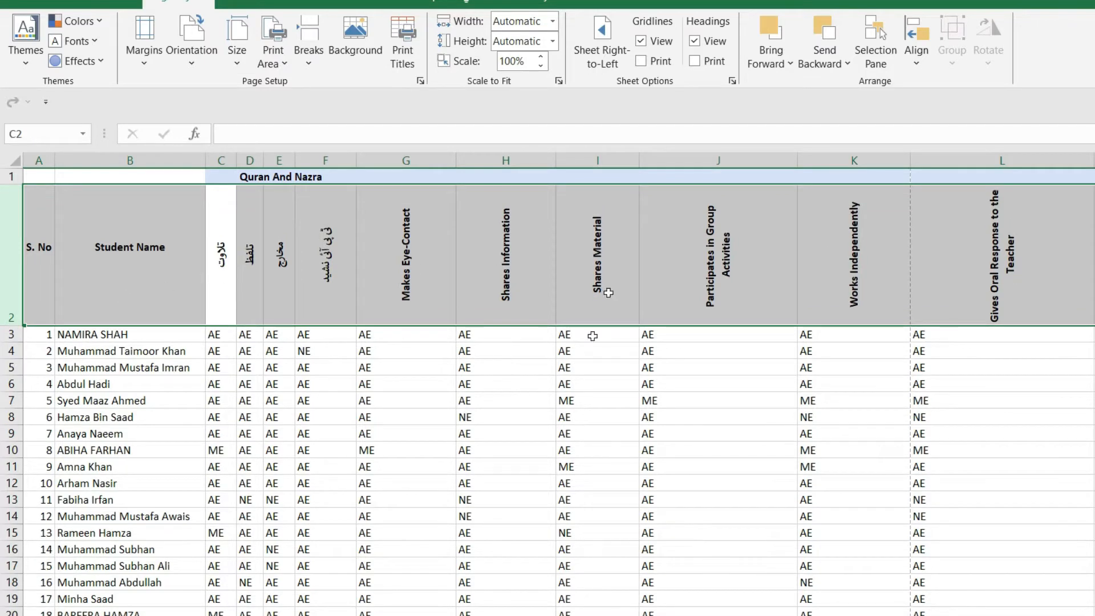
left_click(543, 397)
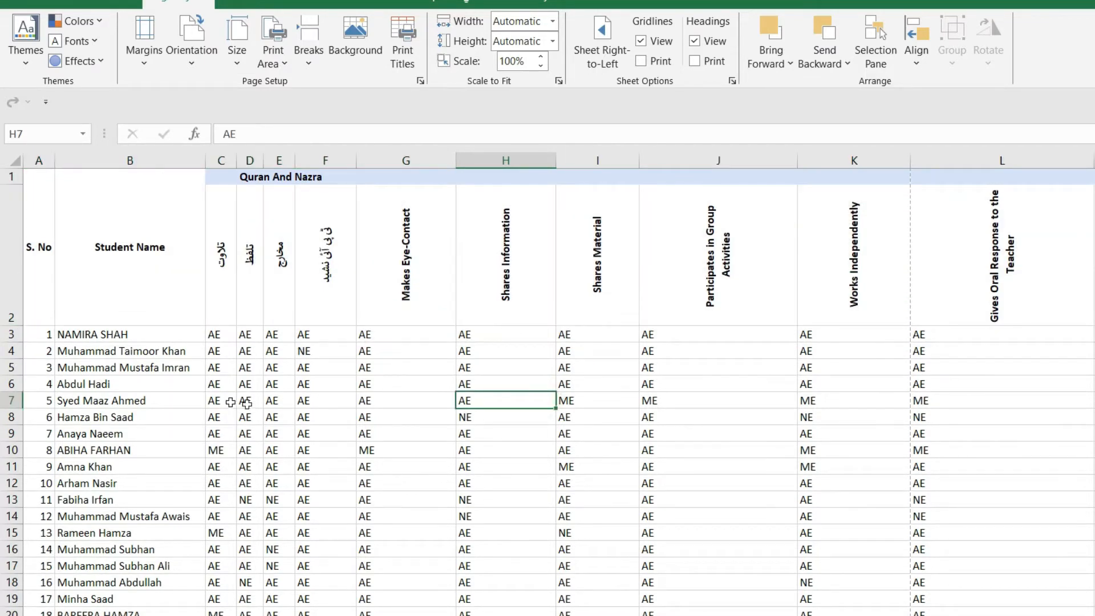
AutoFit the column widths of the entire worksheet.
key("ctrl+a")
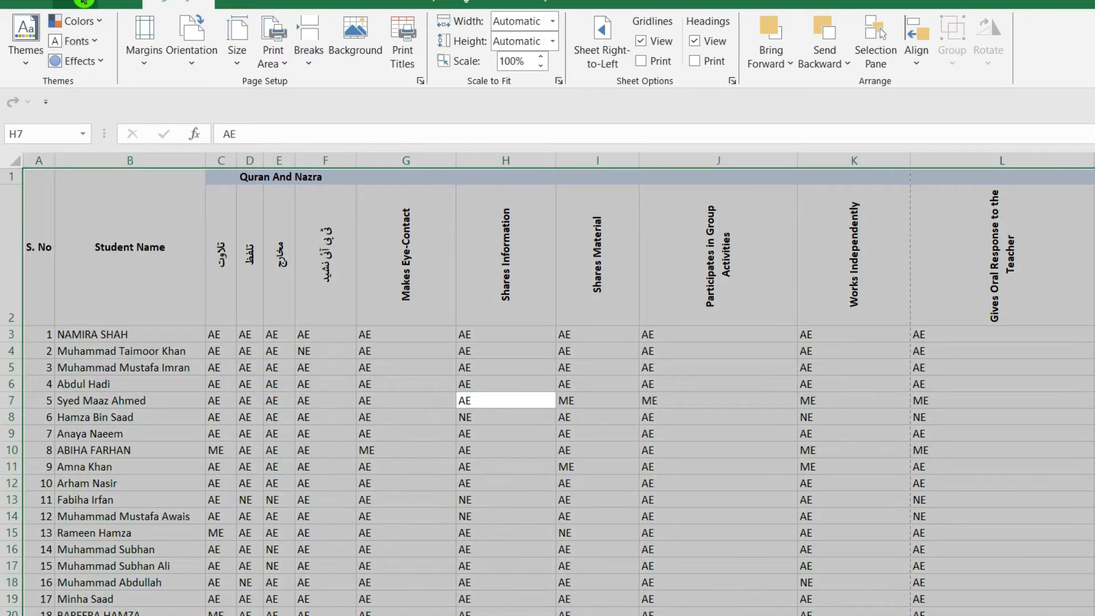
left_click(83, 3)
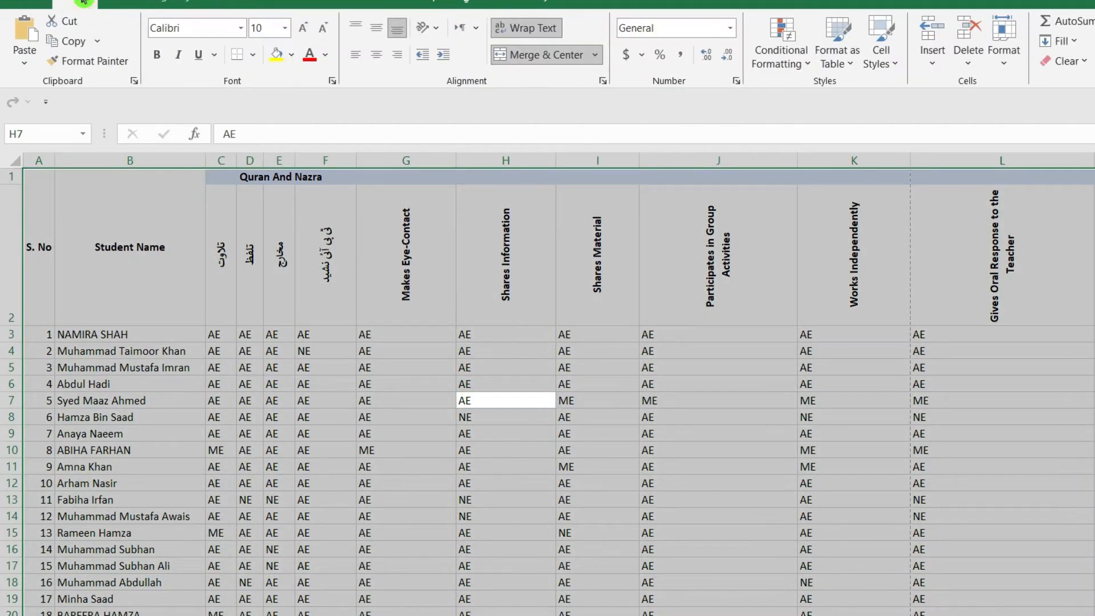
left_click(1003, 57)
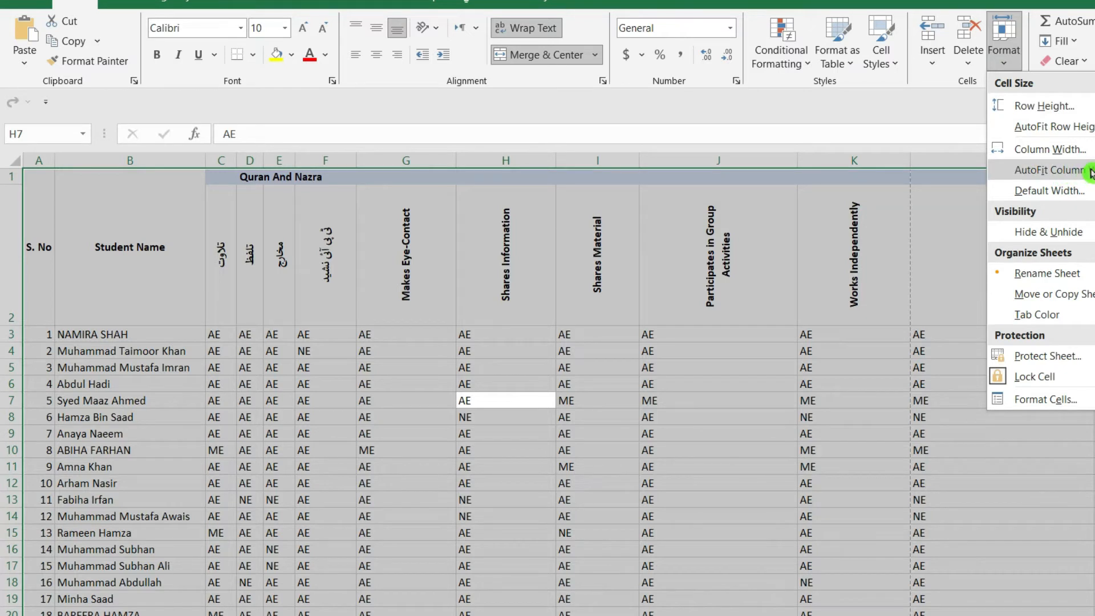
left_click(1089, 171)
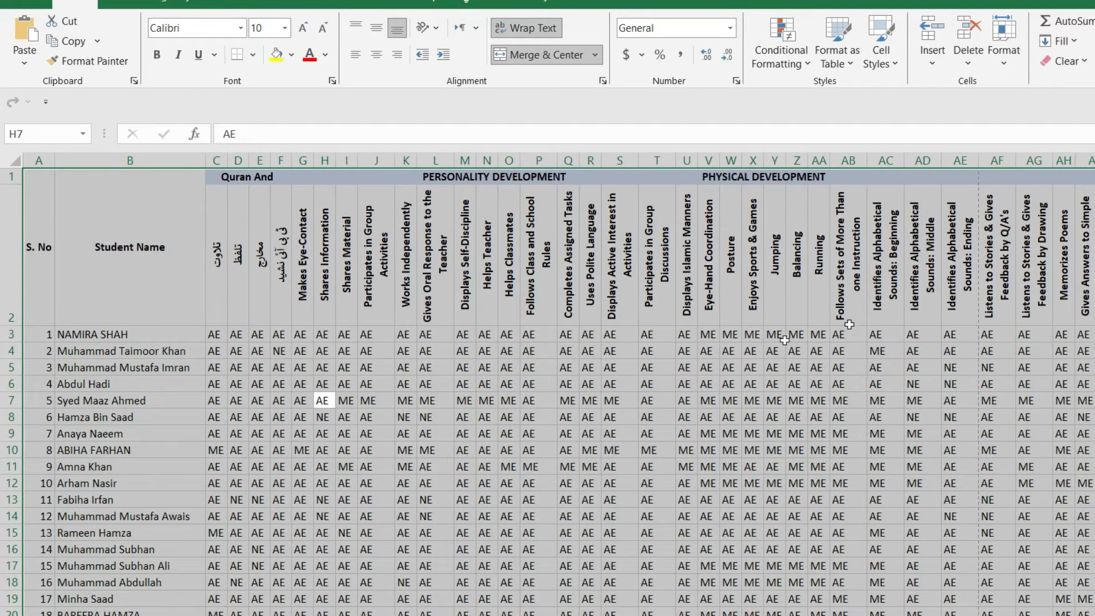
mouse_move(861, 615)
left_mouse_down()
mouse_move(989, 615)
mouse_move(862, 615)
left_mouse_up()
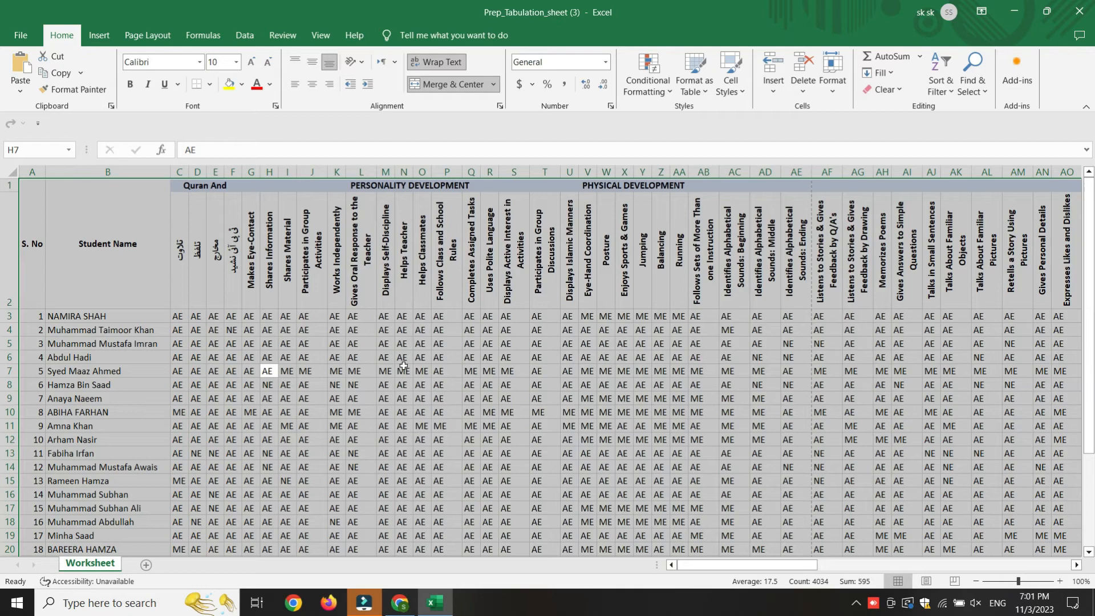
Make all the worksheet's text bold and align it vertically to the middle of the cells.
left_click(130, 86)
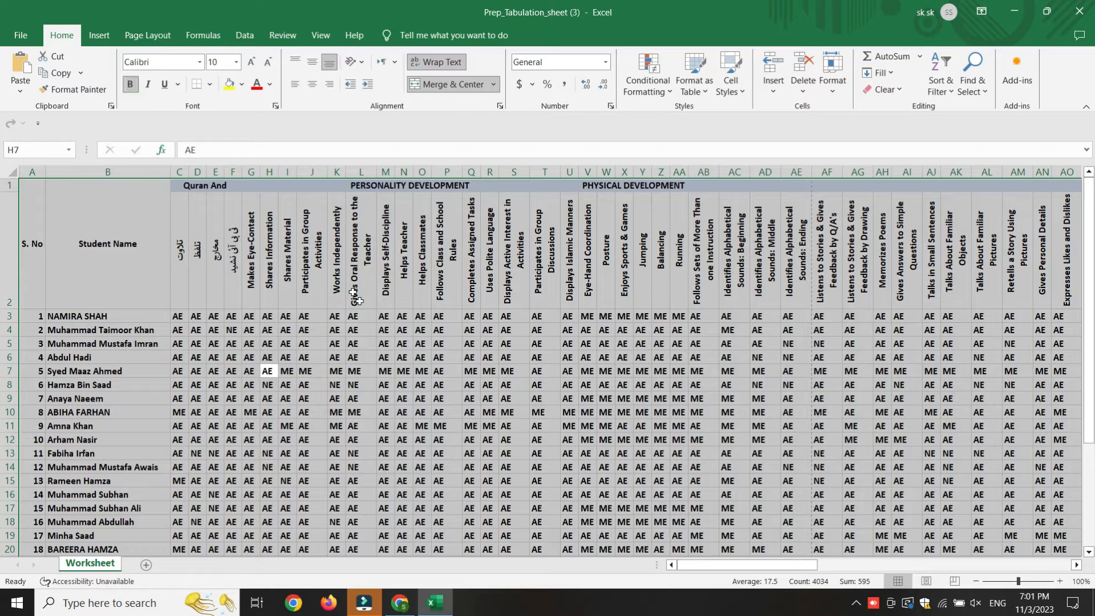
left_click(130, 89)
left_click(131, 89)
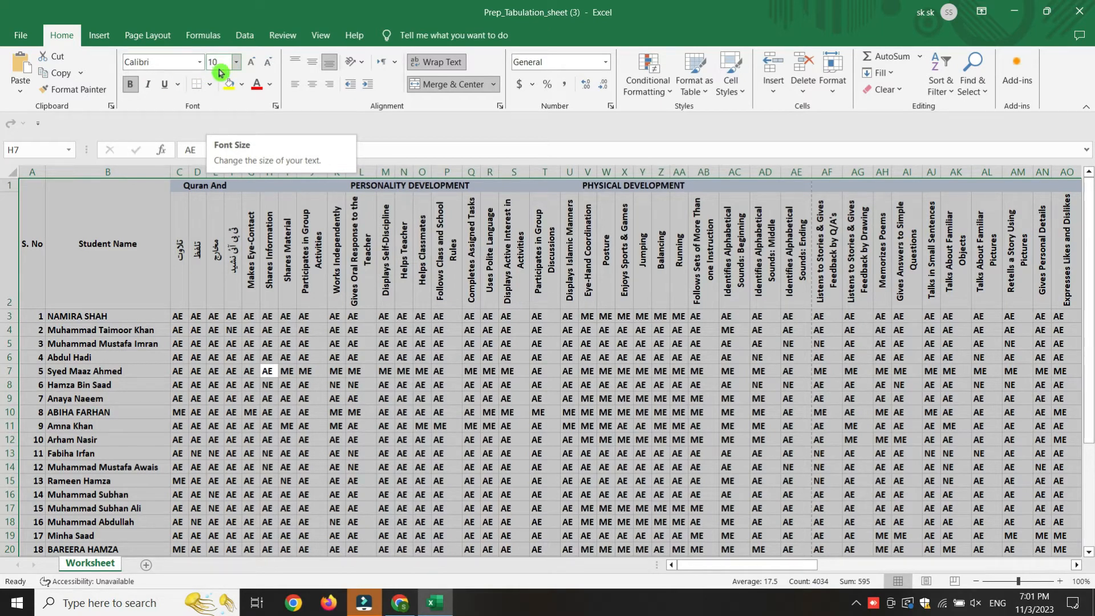
left_click(312, 64)
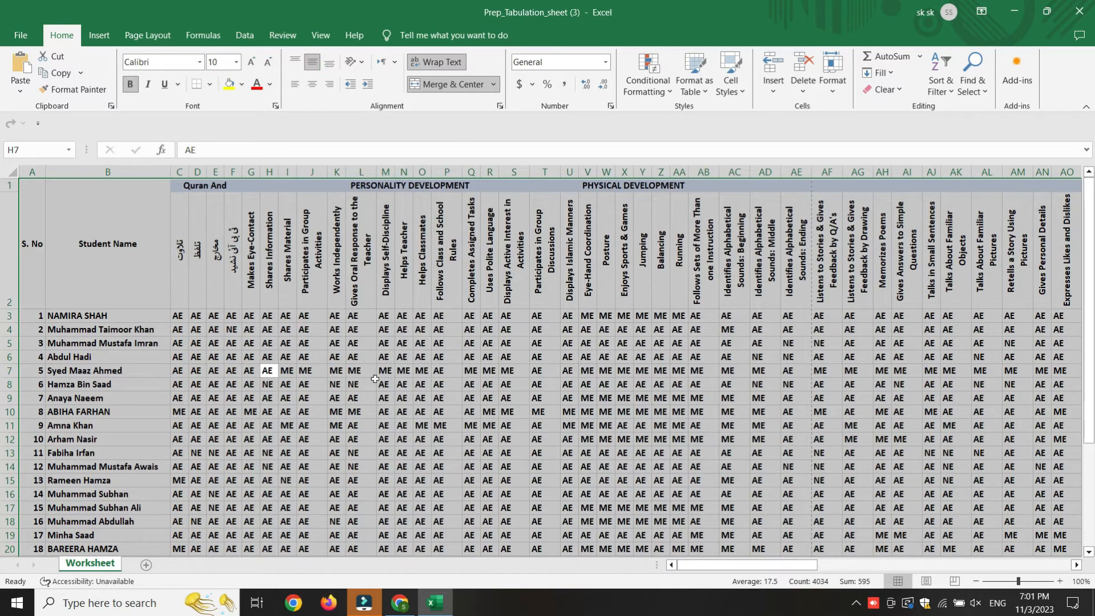
left_click(438, 390)
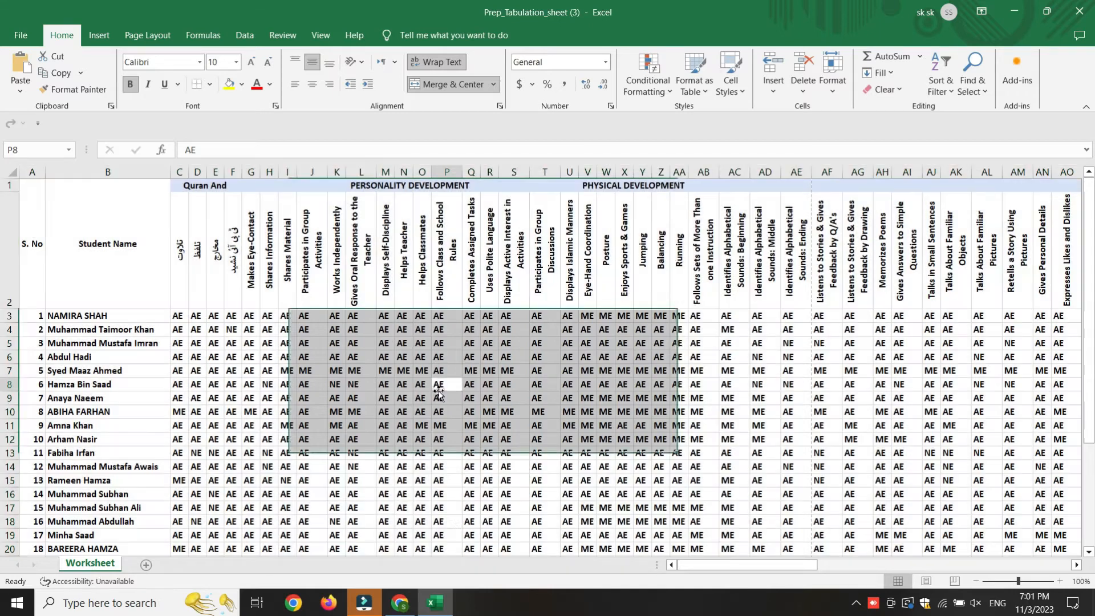
left_click_drag(1086, 208, 1091, 365)
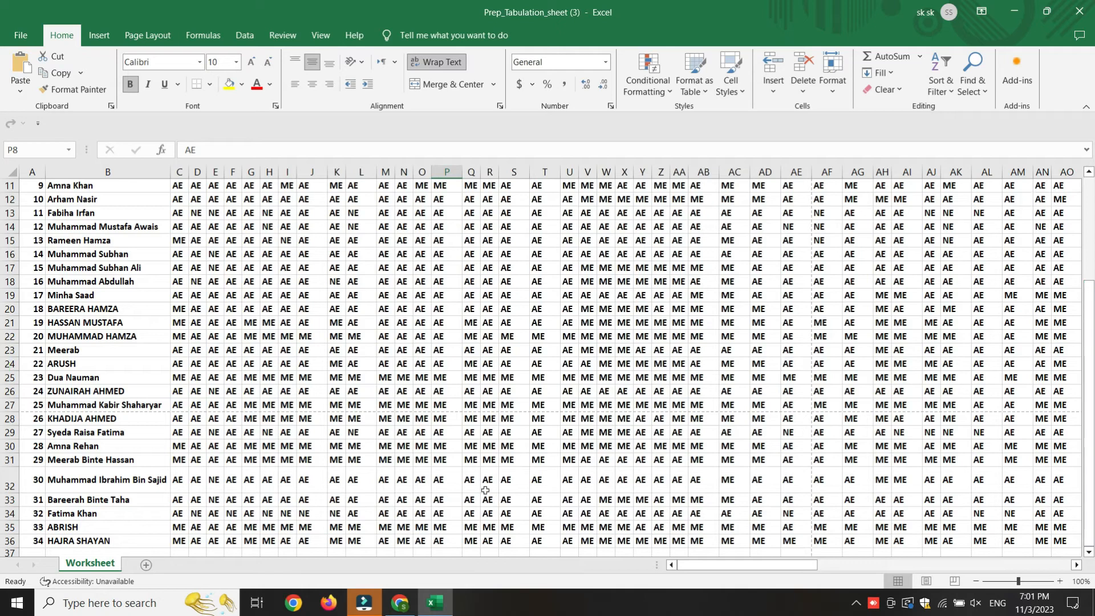
Increase the height of row 2 slightly more to give the rotated column headings extra room.
scroll(589, 462, "up", 4)
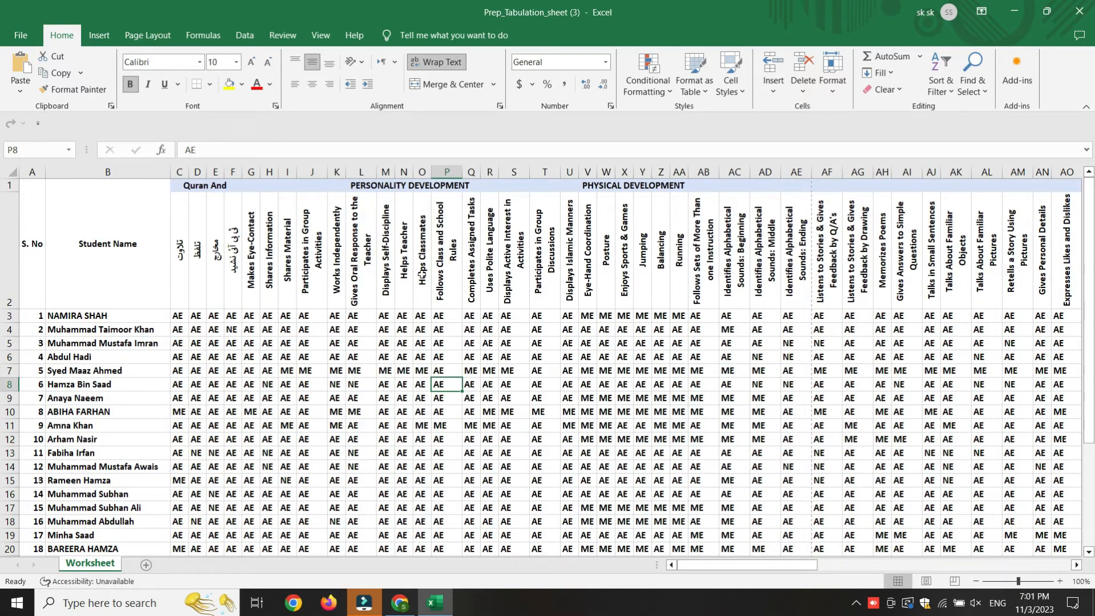
left_click_drag(776, 564, 684, 570)
left_click_drag(9, 309, 9, 313)
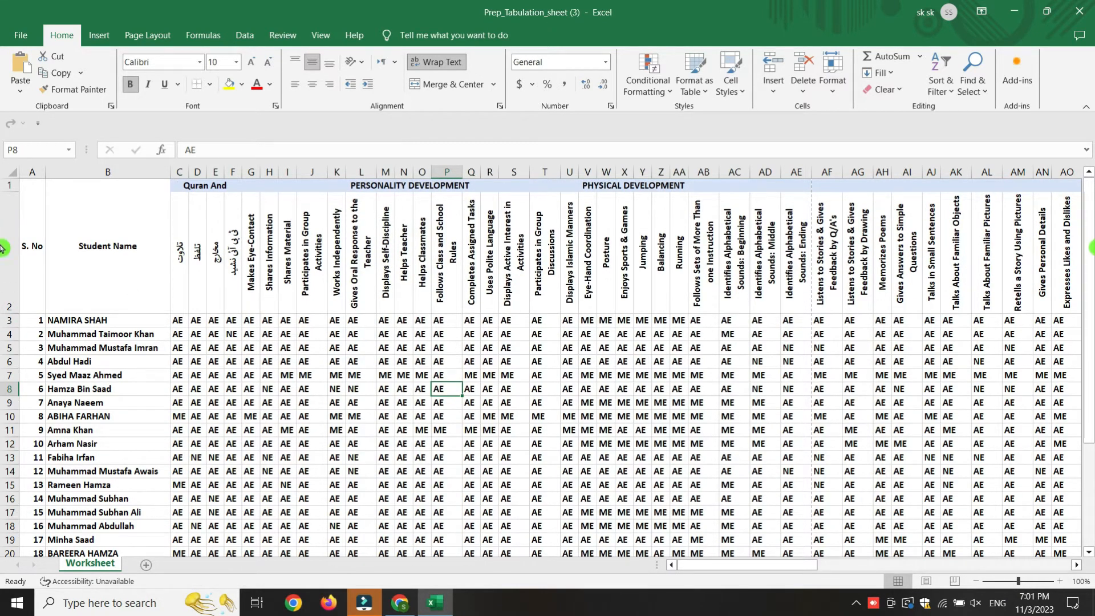
Center the serial numbers in column A horizontally.
left_click(32, 173)
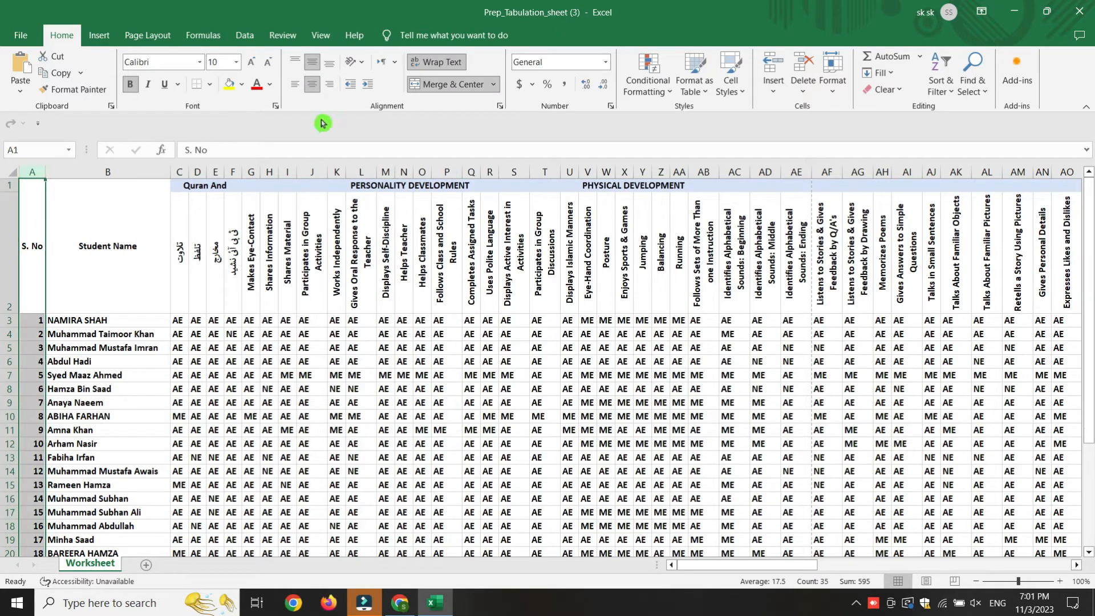
left_click(312, 84)
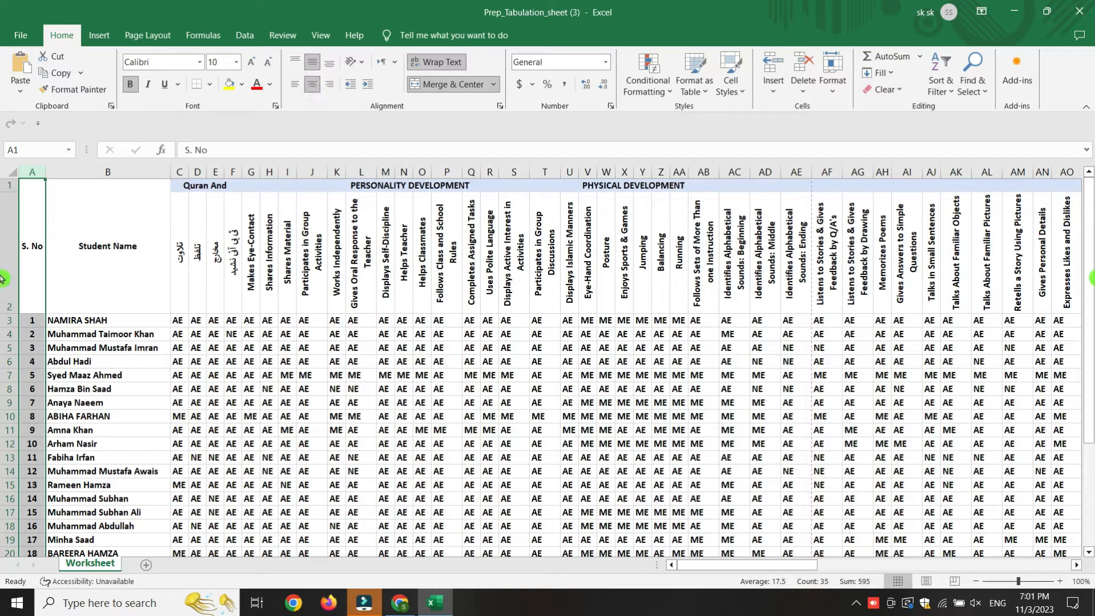
scroll(1036, 396, "down", 20)
scroll(1036, 396, "up", 20)
Apply All Borders to the whole table from A1 to DK36 and center its contents horizontally.
left_click_drag(32, 246, 689, 515)
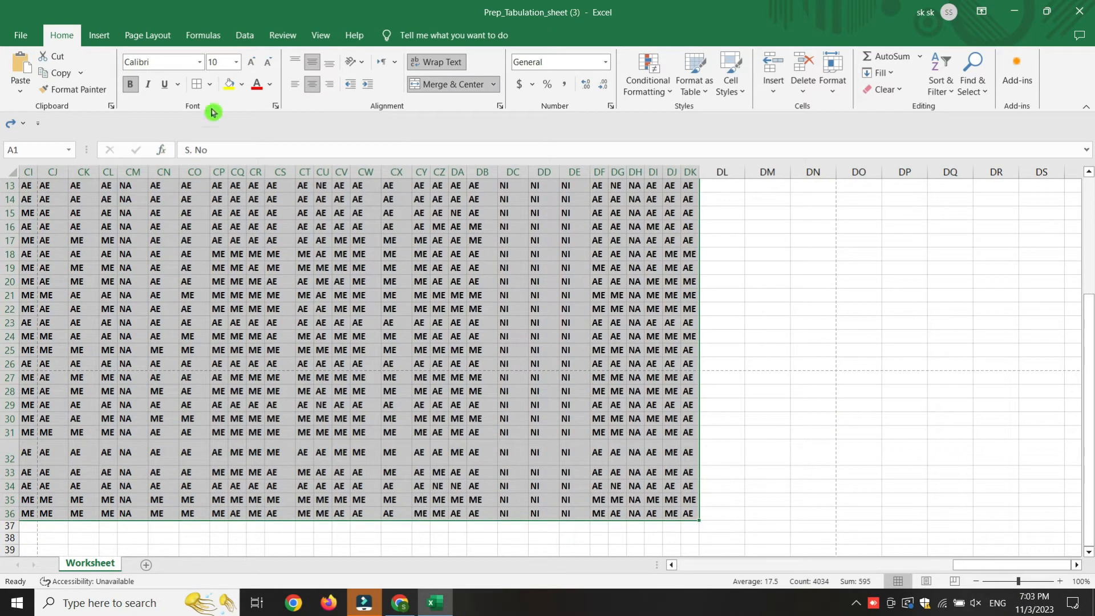
left_click(211, 86)
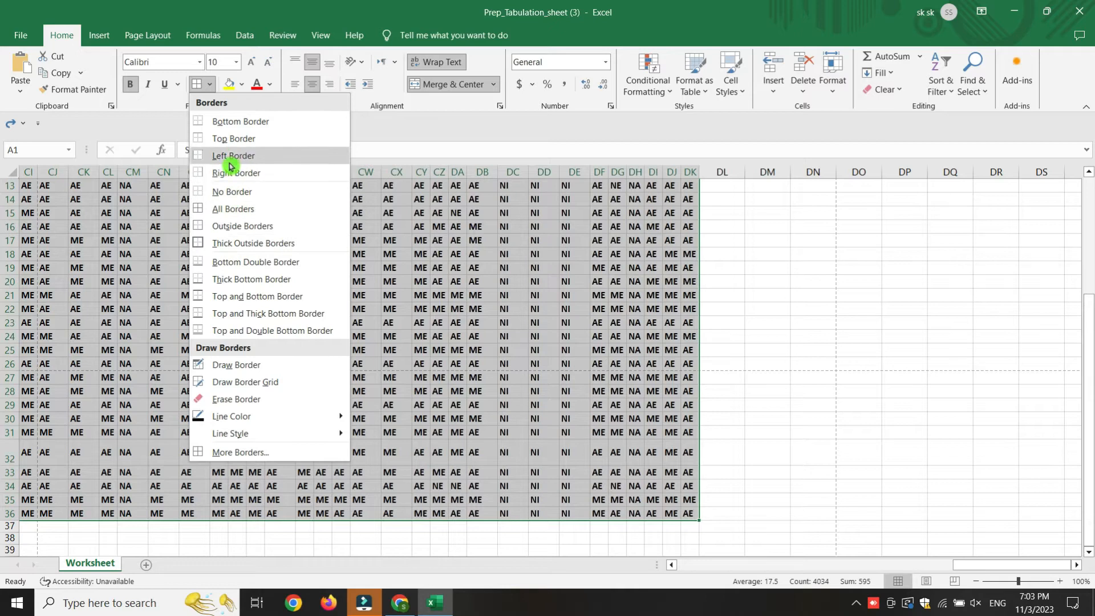
left_click(239, 210)
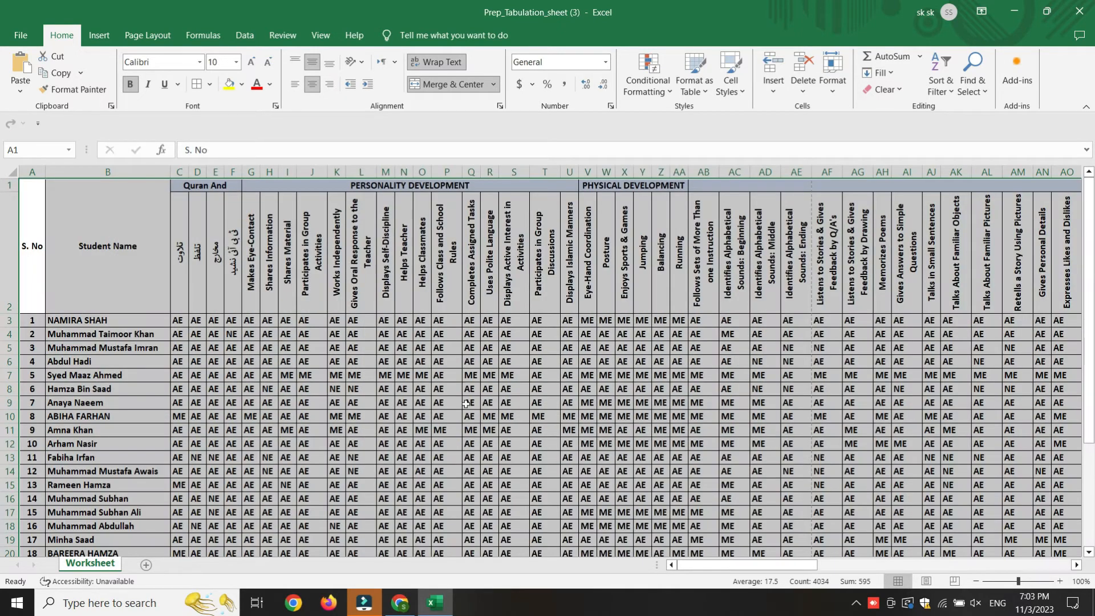
left_click(314, 86)
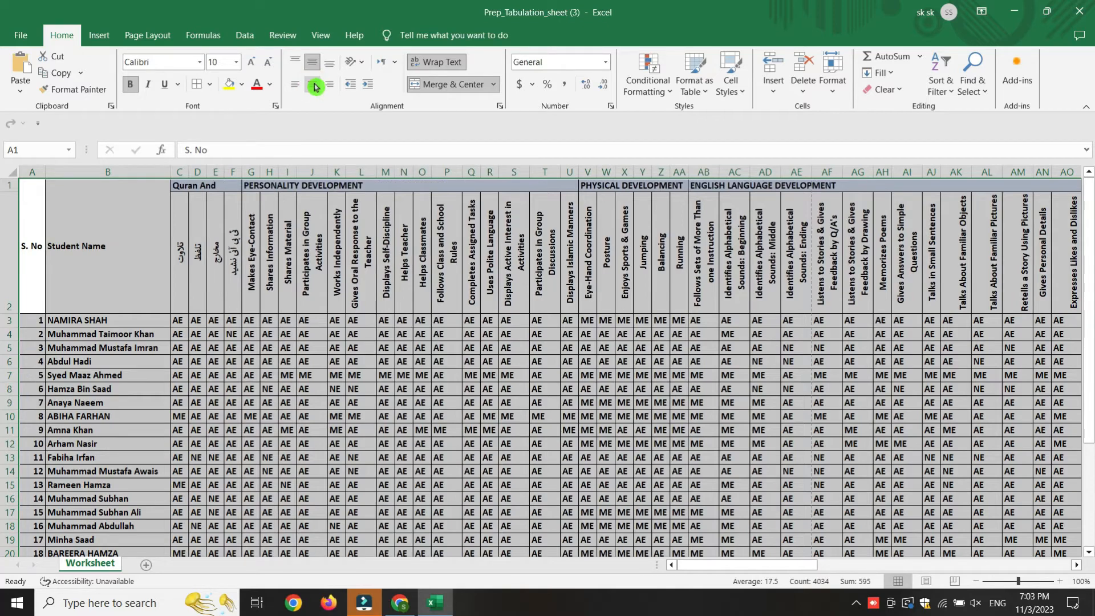
left_click(314, 84)
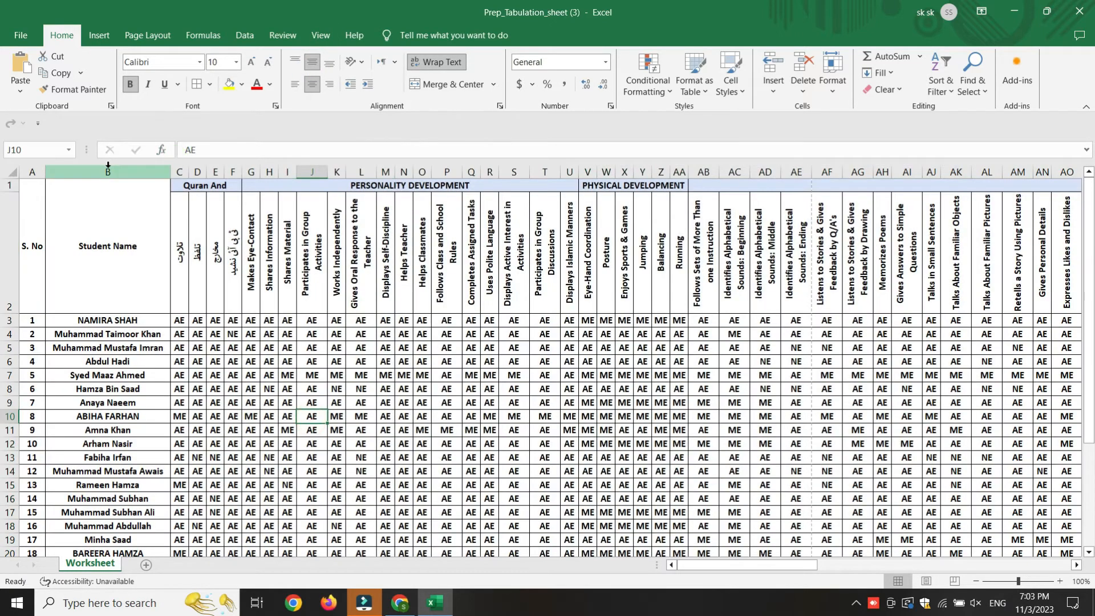
Left-align the student names in column B, but center the Student Name heading and make its font one size larger.
left_click(108, 172)
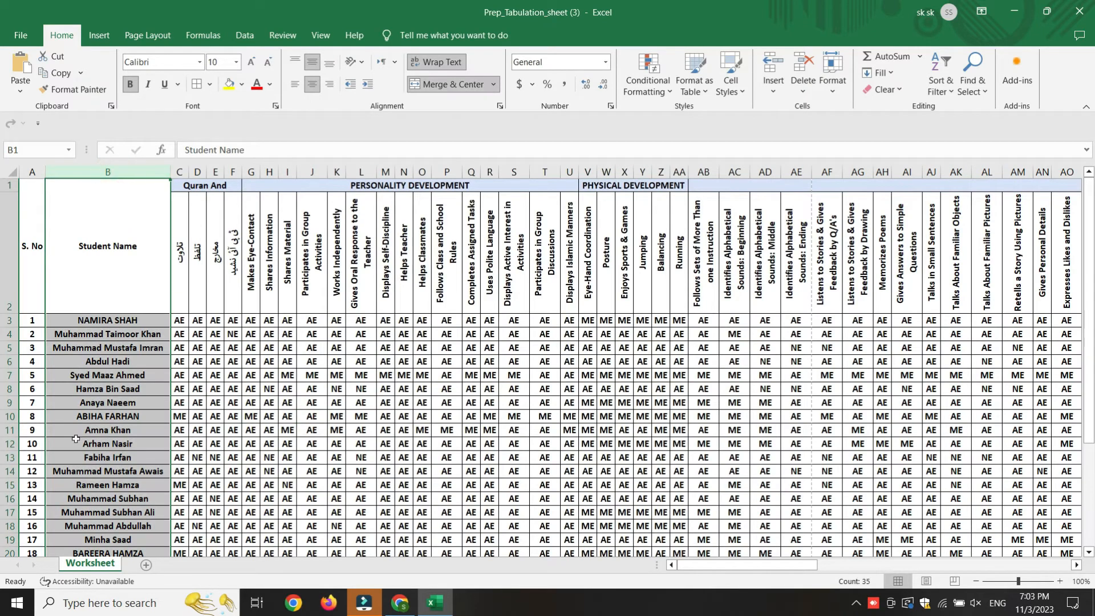
left_click(293, 84)
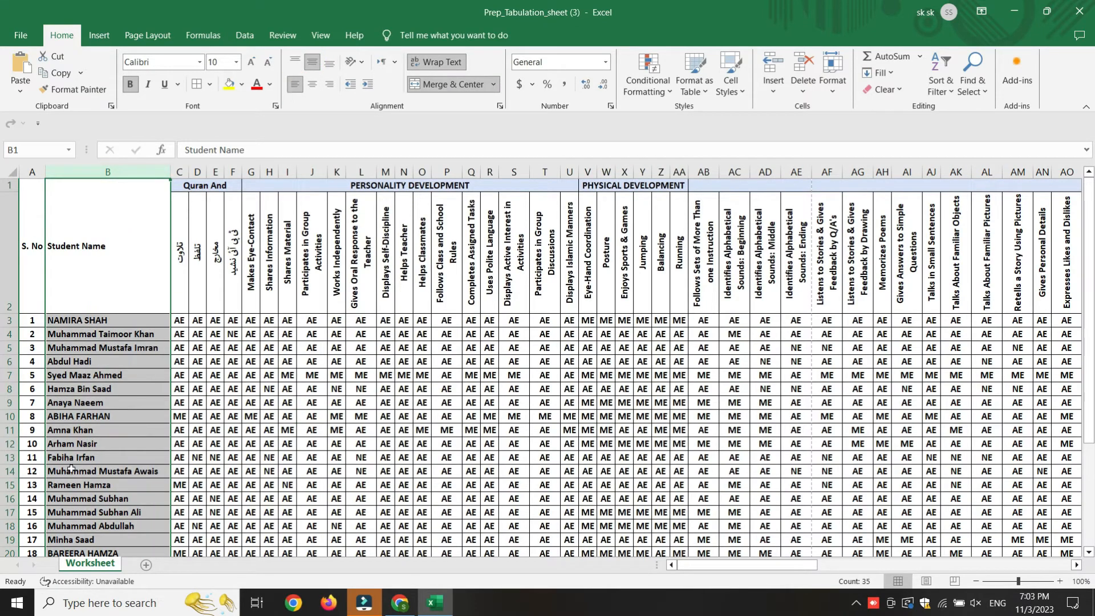
left_click(107, 244)
left_click(313, 86)
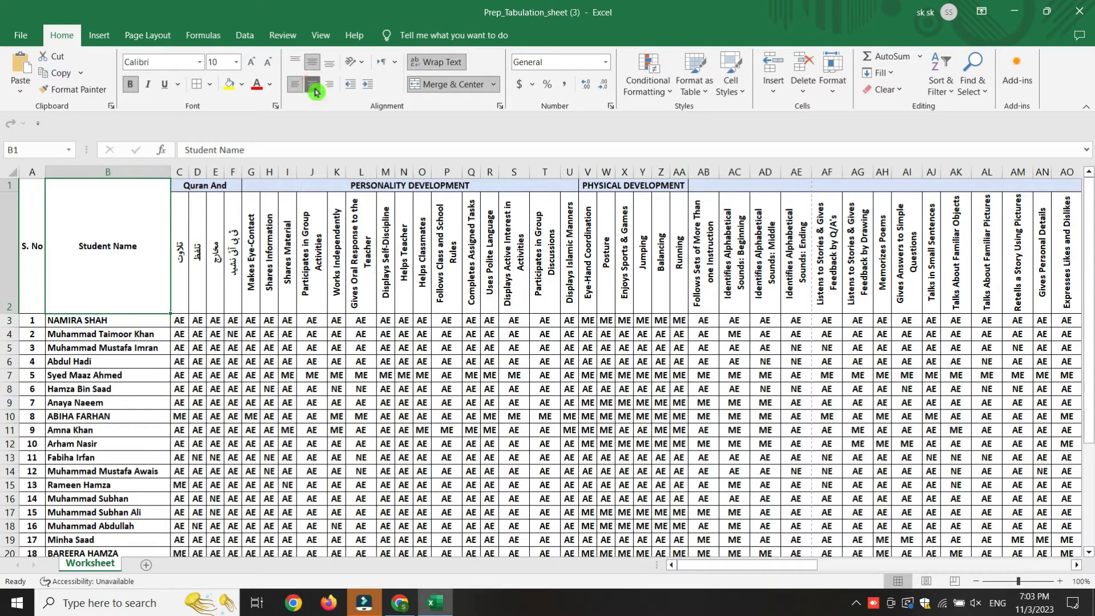
left_click(250, 61)
left_click(337, 471)
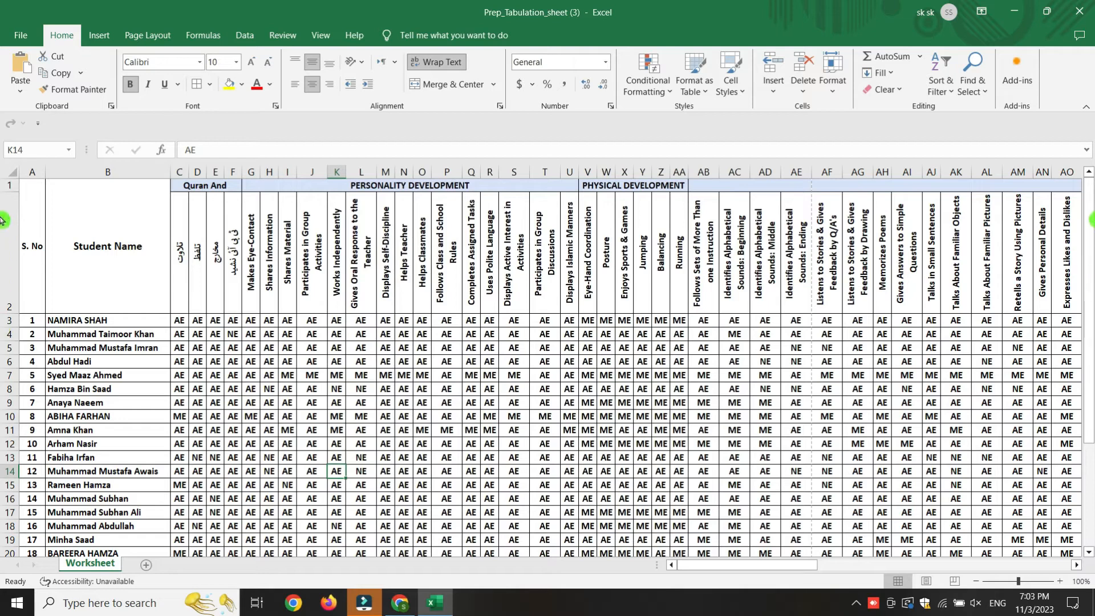
Check how the table falls on the first two pages in the print preview and return to the worksheet.
scroll(560, 422, "down", 20)
scroll(561, 422, "up", 20)
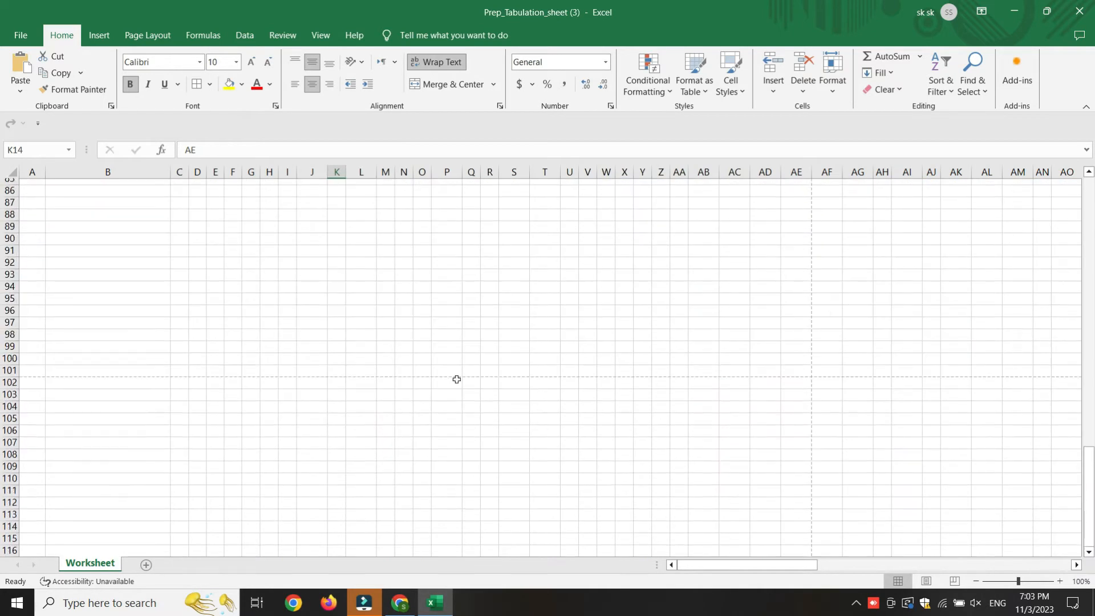
left_click(22, 36)
left_click(50, 314)
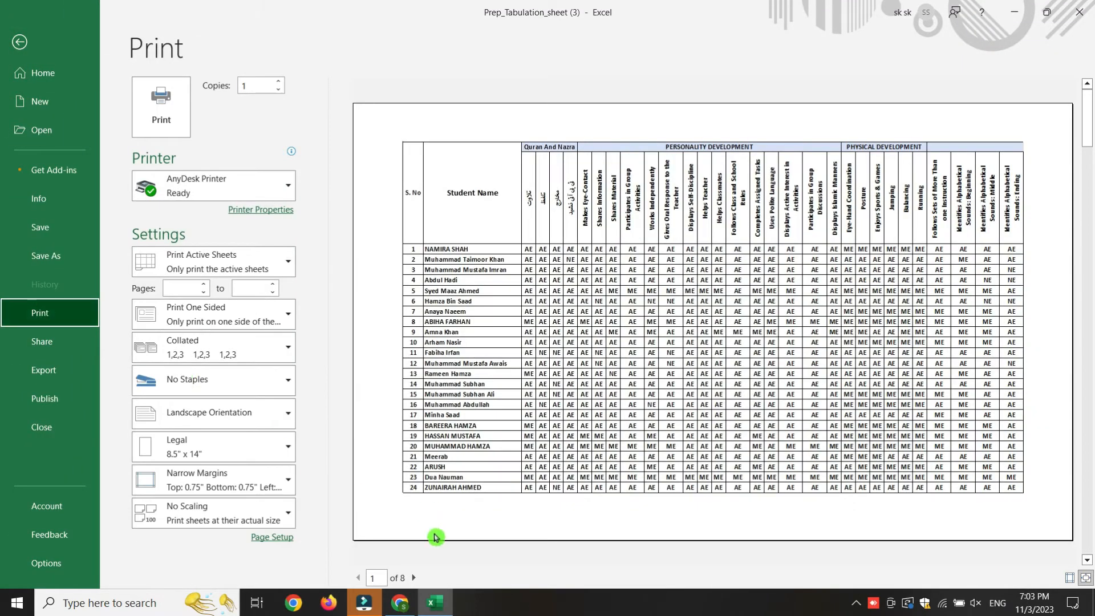
left_click(414, 578)
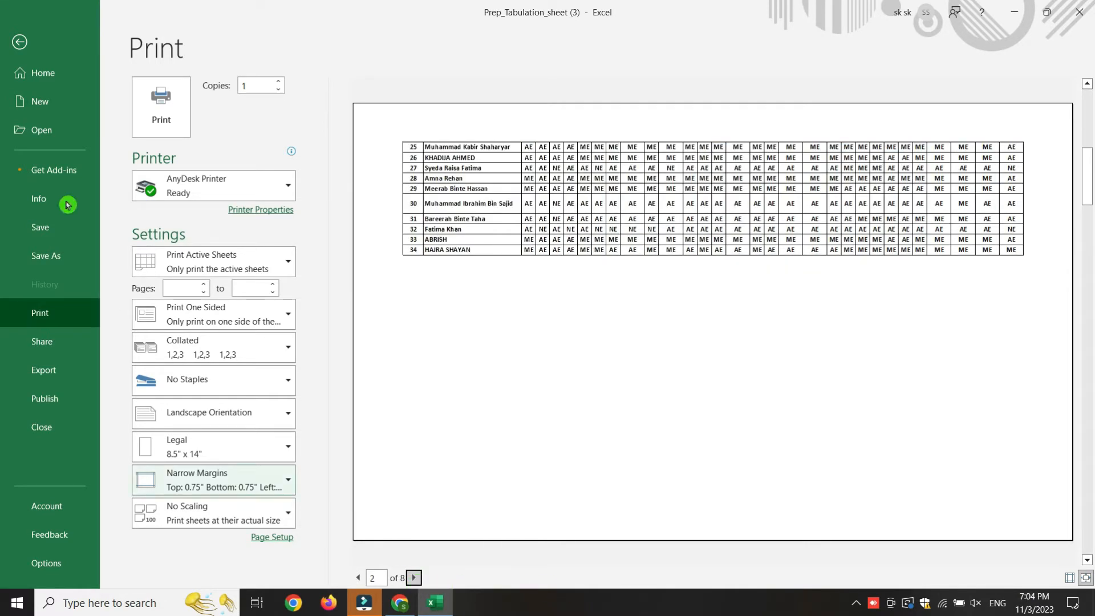
left_click(19, 41)
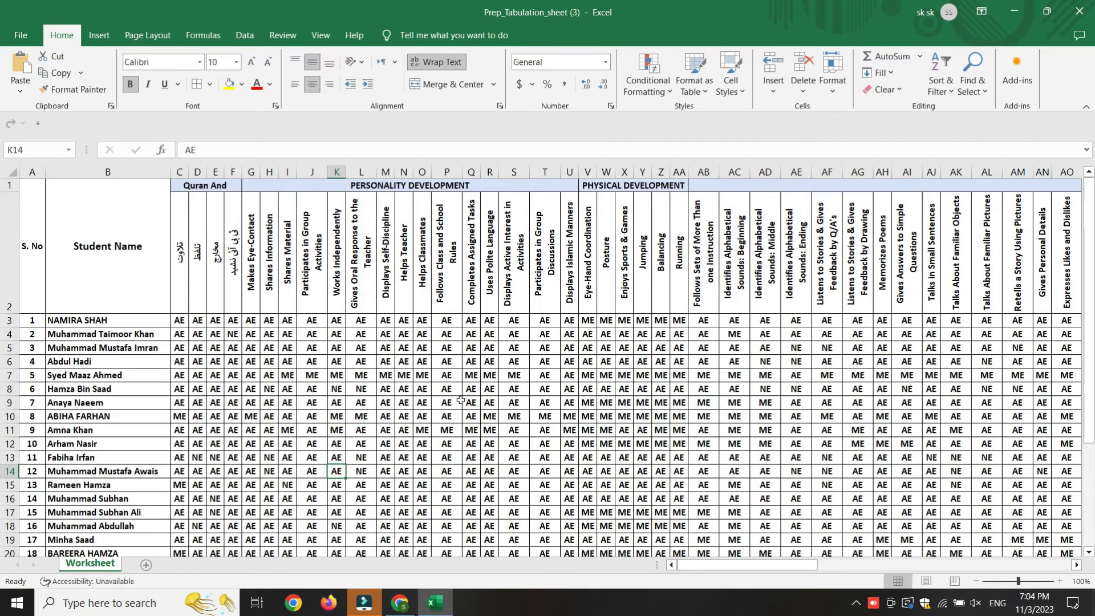
Reduce the height of row 32, which is taller than the other student rows.
left_click_drag(1091, 223, 1087, 386)
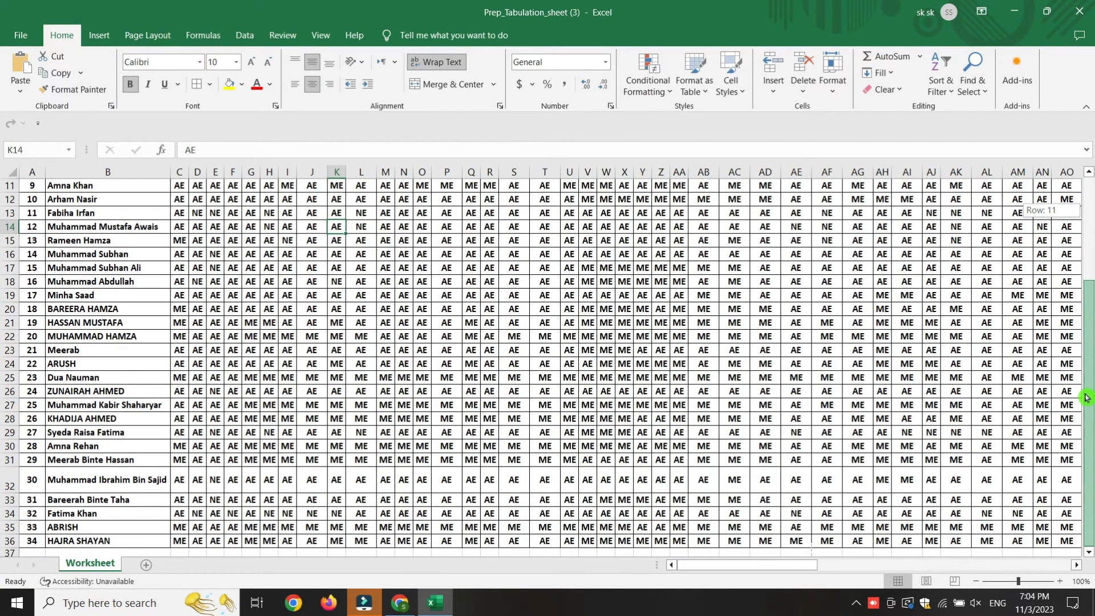
left_click_drag(1090, 317, 1090, 369)
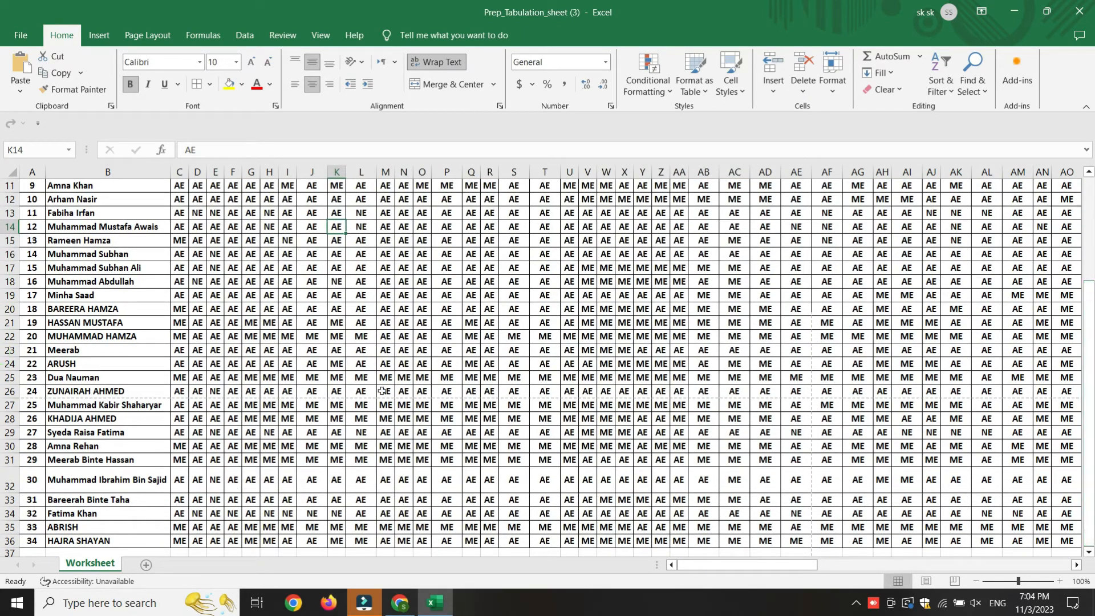
left_click(245, 321)
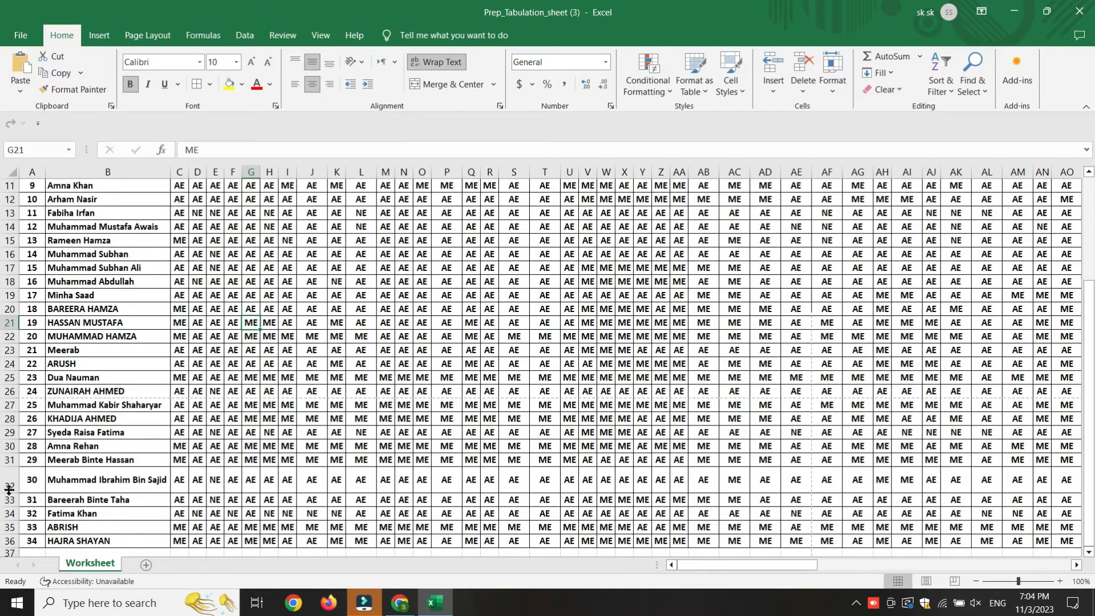
left_click_drag(11, 493, 9, 481)
Switch to Page Layout view and enlarge the top margin to make room for a multi-line center header.
scroll(127, 401, "up", 4)
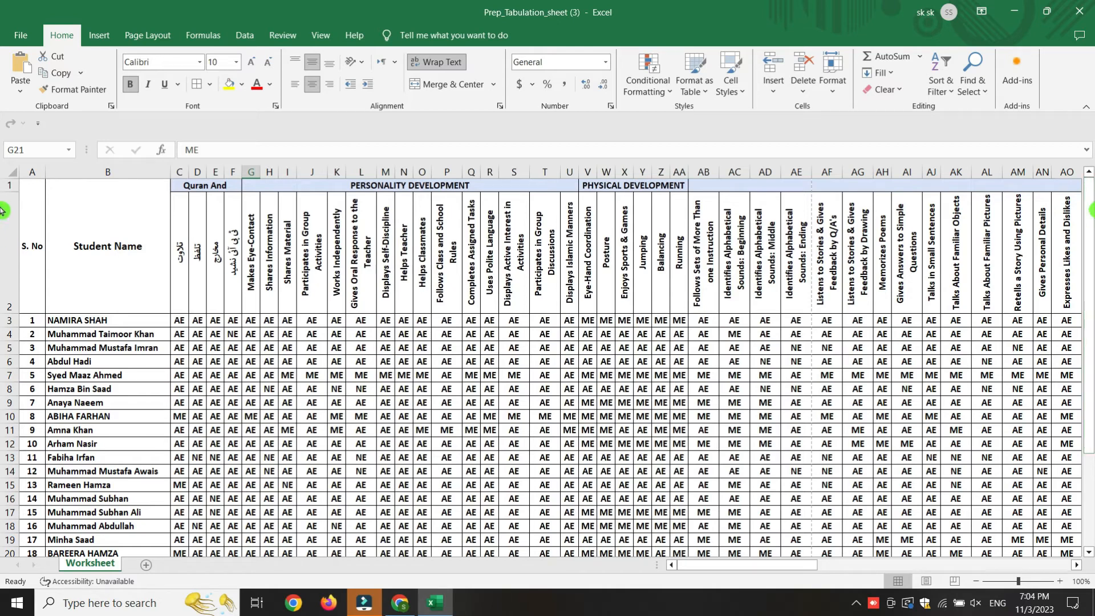
left_click_drag(769, 564, 1057, 562)
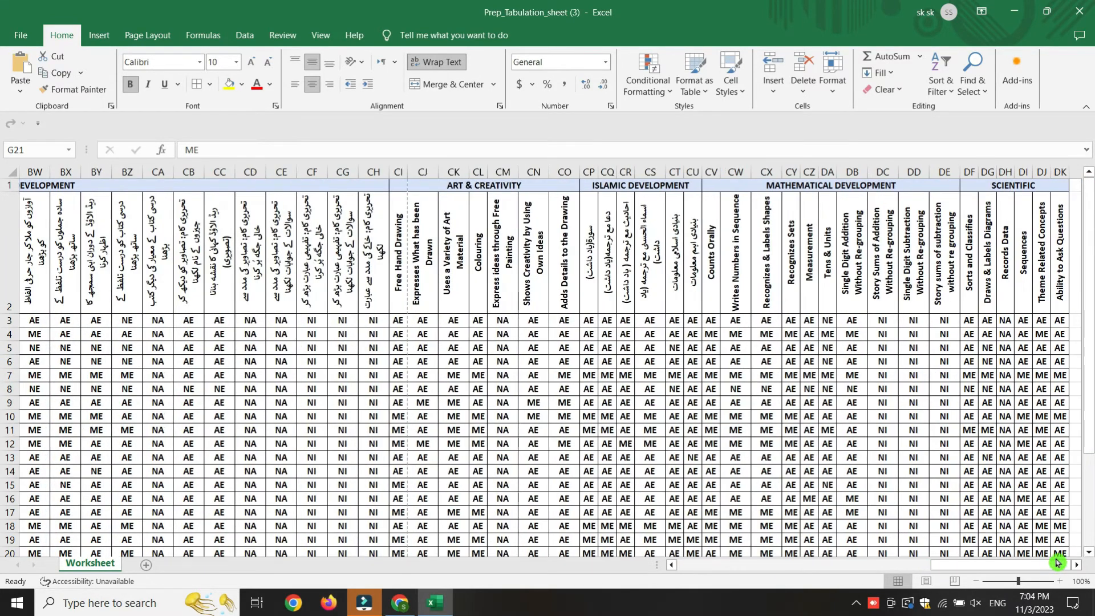
left_click(927, 581)
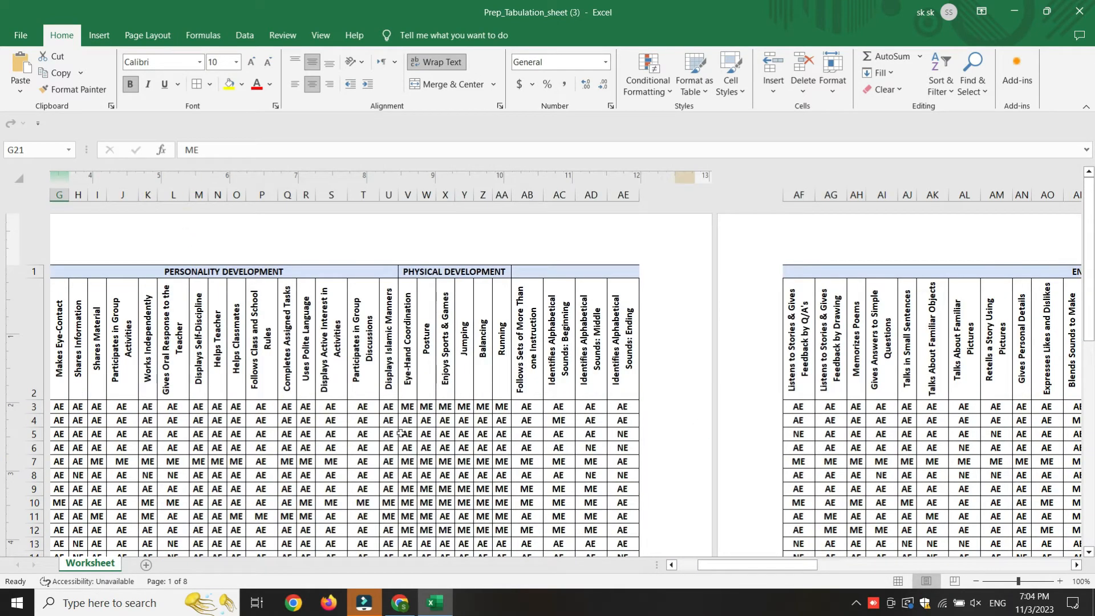
left_click_drag(755, 563, 706, 567)
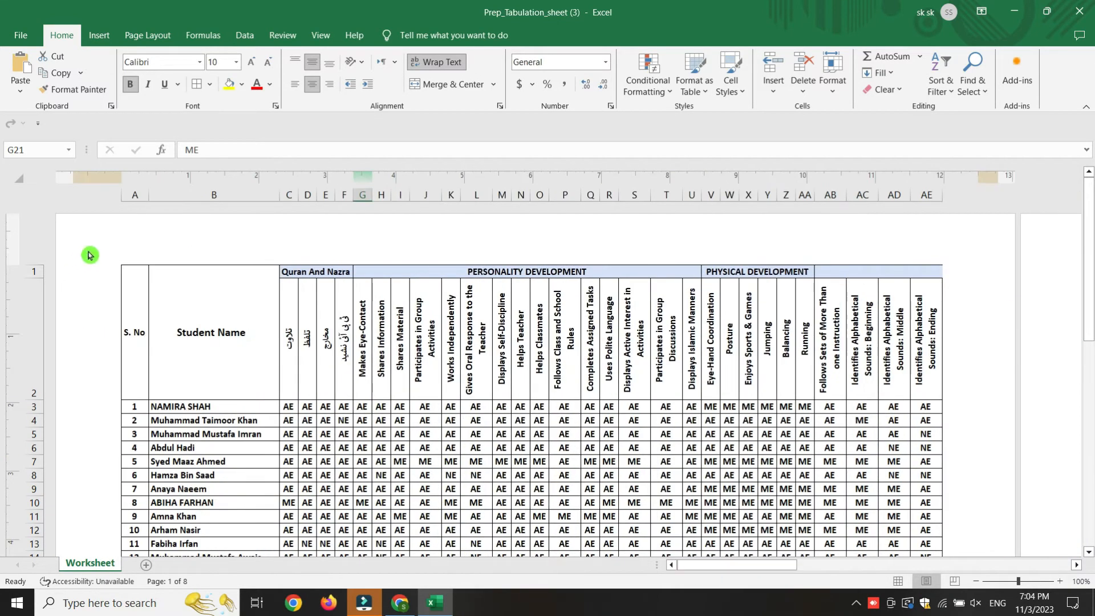
left_click_drag(17, 266, 15, 278)
left_click(419, 267)
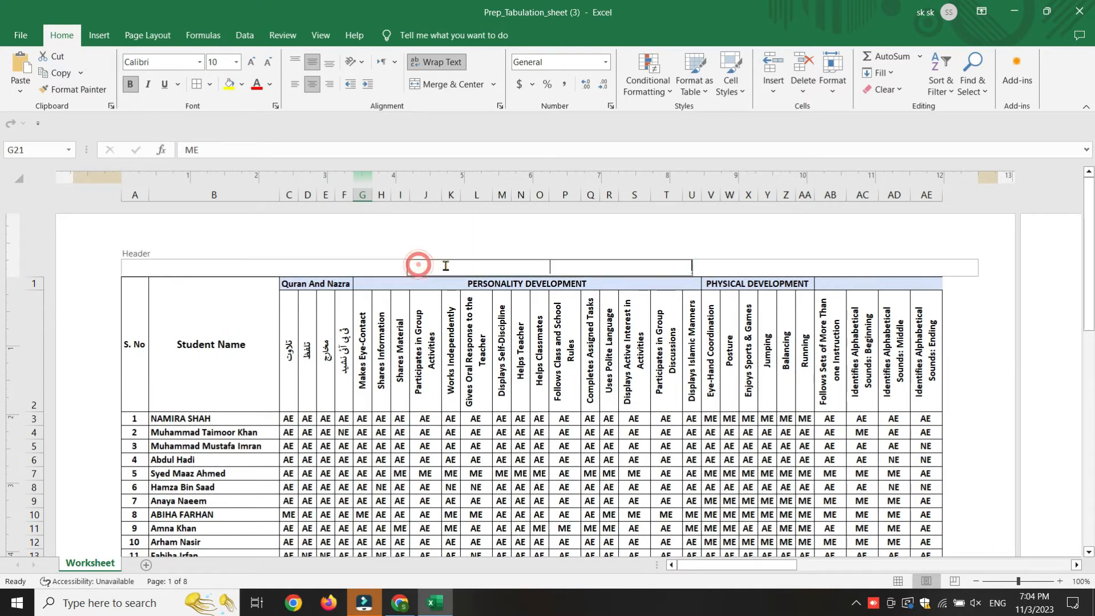
left_click_drag(8, 279, 9, 299)
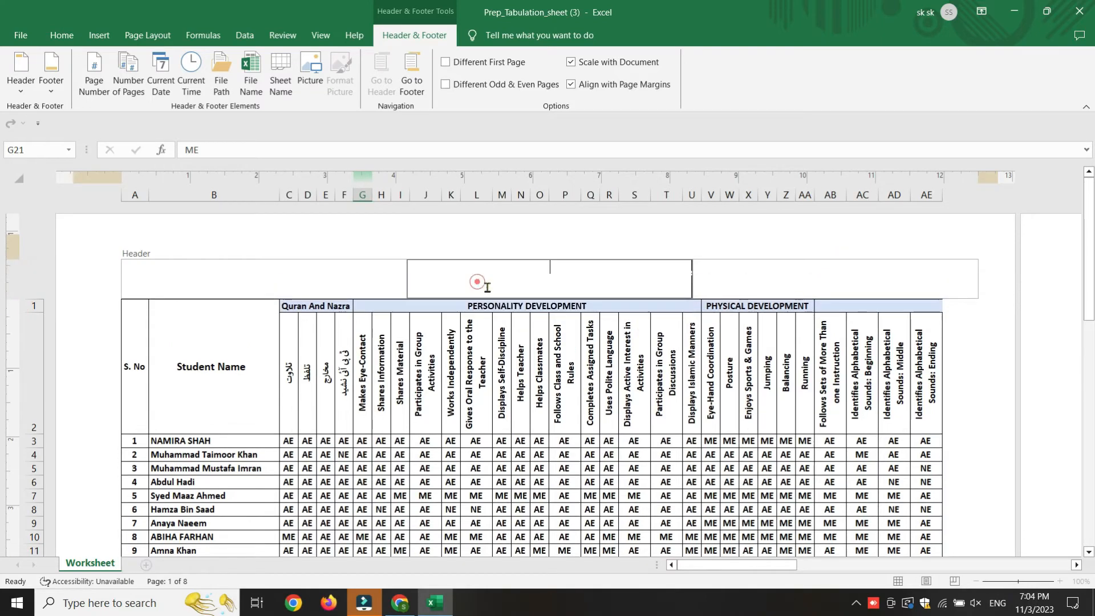
Copy the title block from the Tabulation Sheet page in Chrome and paste it into the center header of the Excel sheet.
key("alt+Tab")
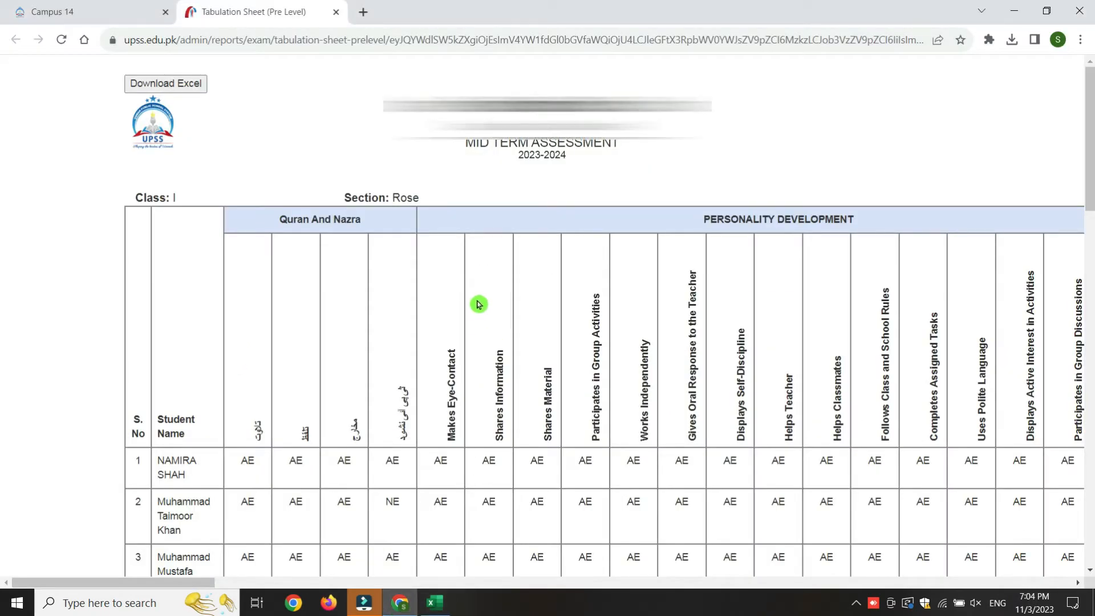
left_click_drag(383, 96, 665, 160)
right_click(542, 137)
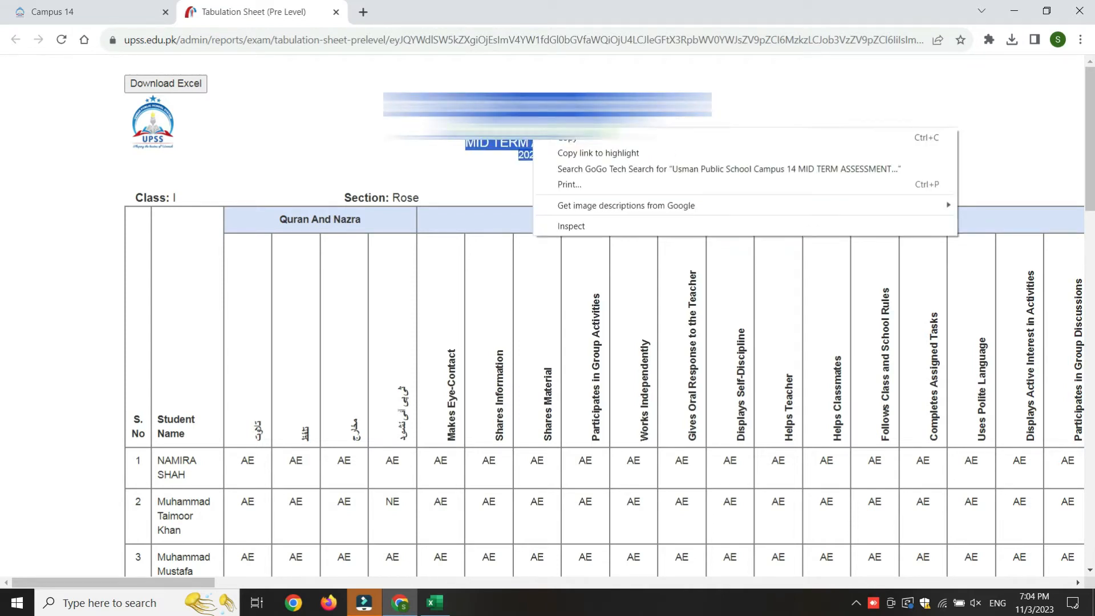
left_click(556, 140)
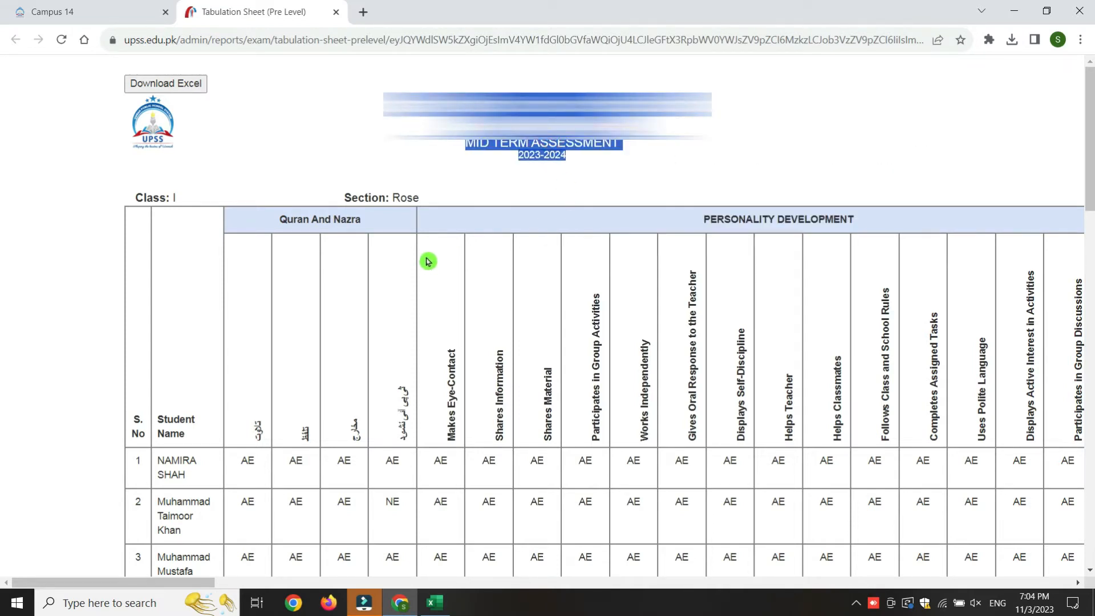
left_click(432, 611)
left_click(472, 276)
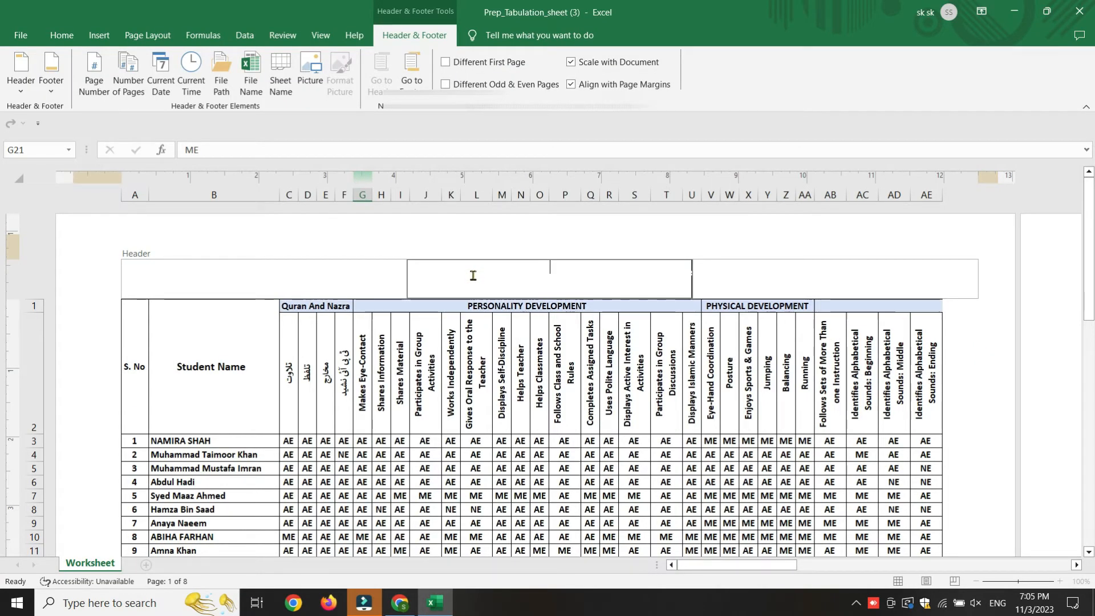
key("ctrl+v")
Make all the center header text bold and set its font size to 10.
left_click_drag(502, 268, 572, 309)
left_click(61, 41)
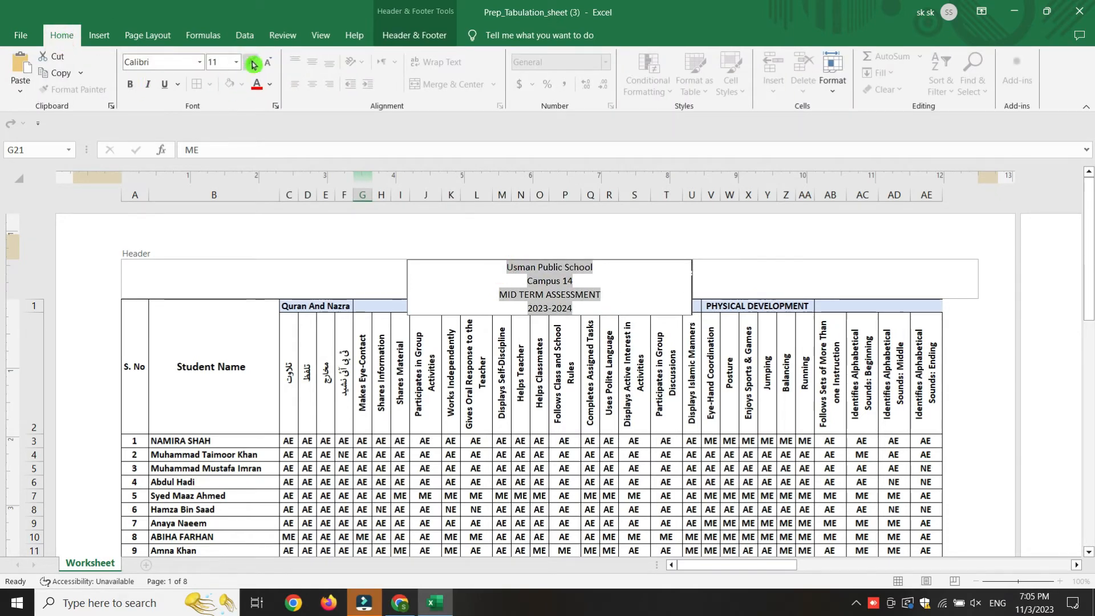
left_click(131, 84)
left_click(268, 66)
left_click(271, 68)
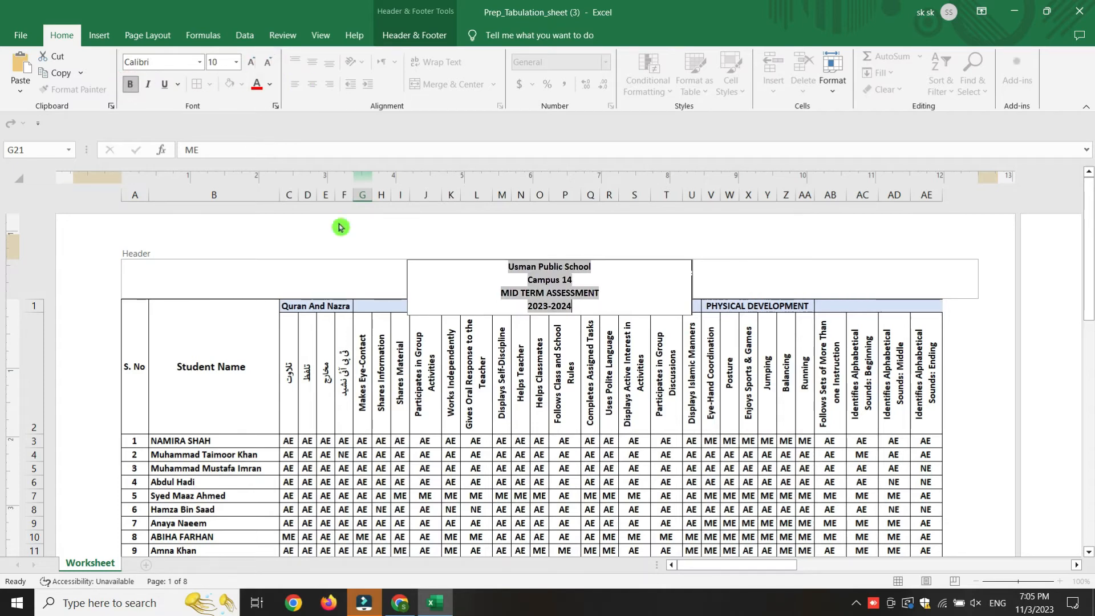
Join the "Campus 14" line of the header onto the "Usman Public School" line so the title takes three lines.
left_click(431, 355)
left_click(521, 288)
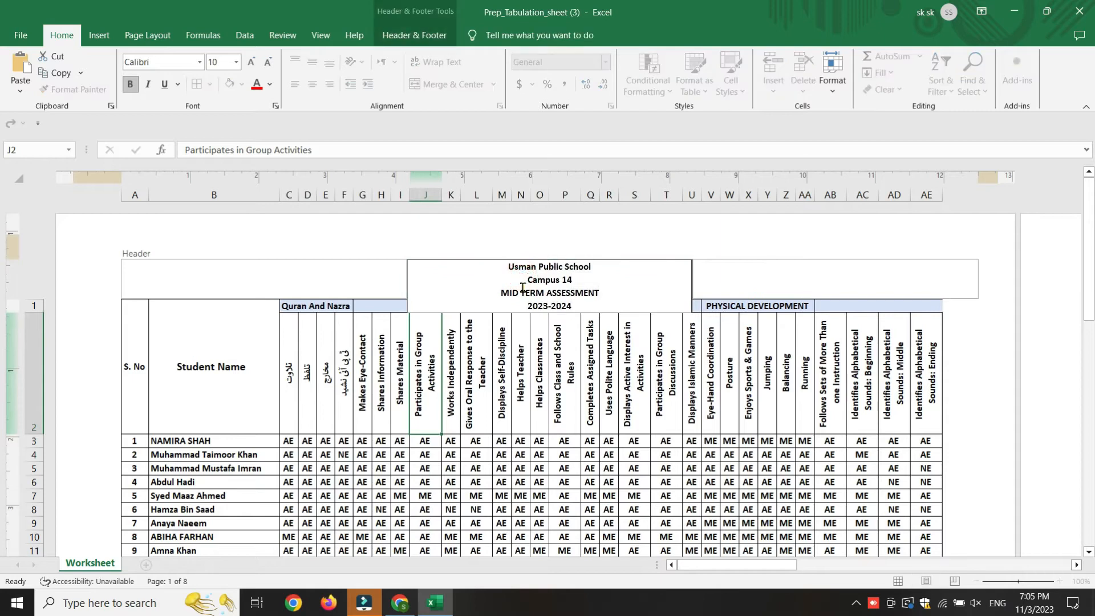
key("BackSpace")
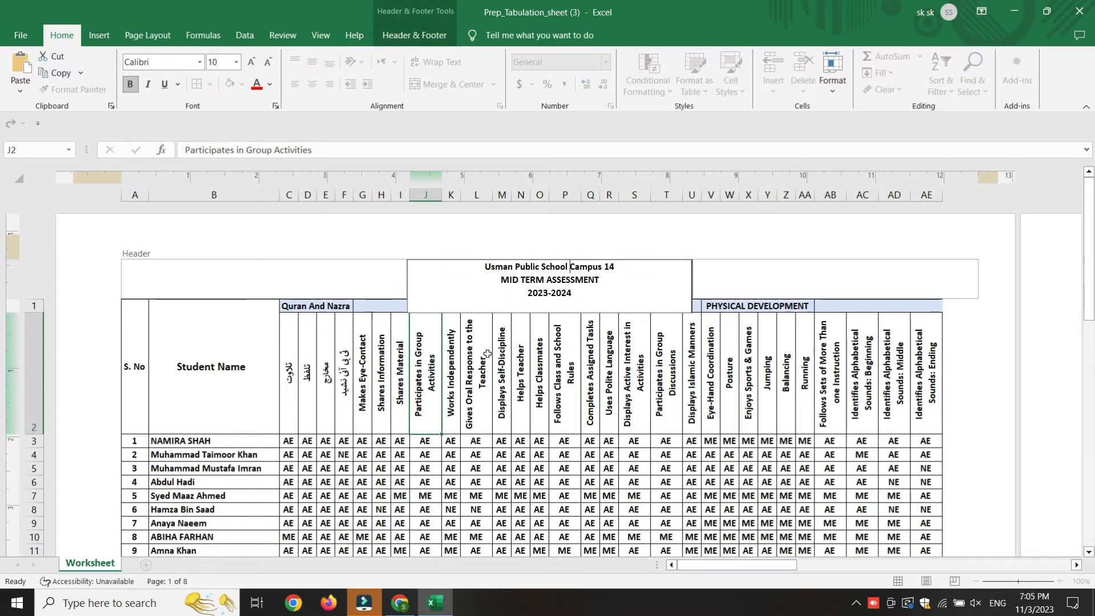
left_click(522, 333)
left_click(529, 279)
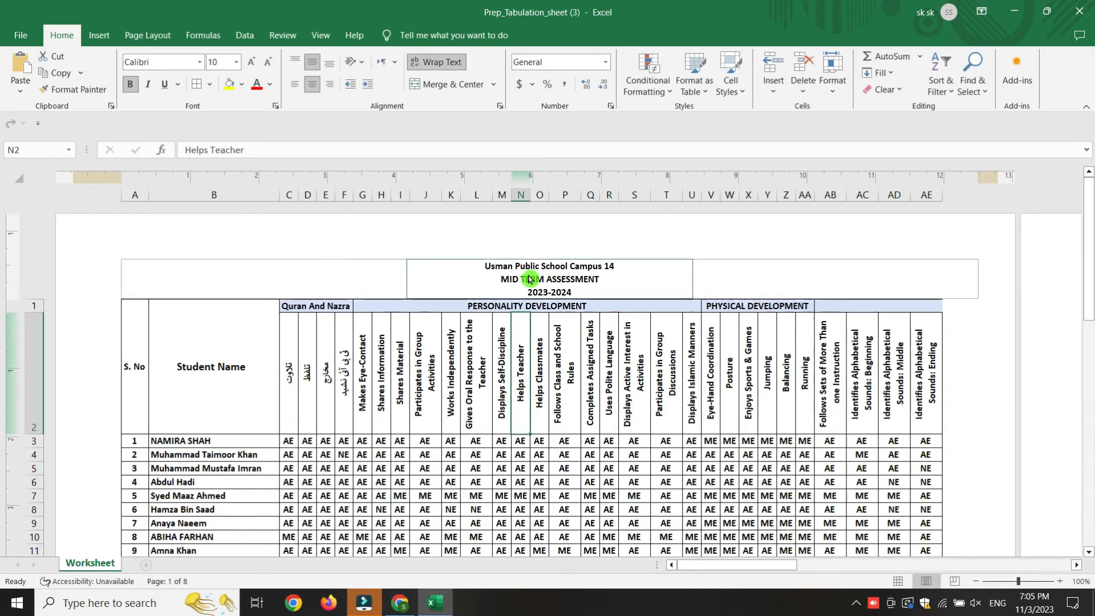
Retype the school name line of the center header in capitals as "USMAN PUBLIC SCHOOL CAMPUS 14".
left_click(613, 281)
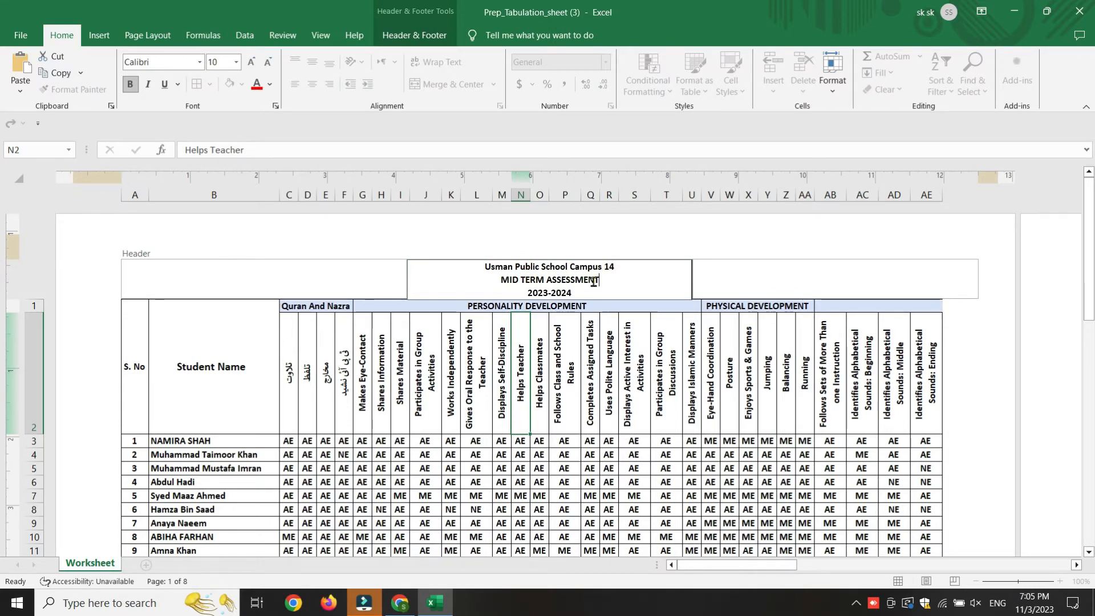
left_click_drag(603, 269, 472, 268)
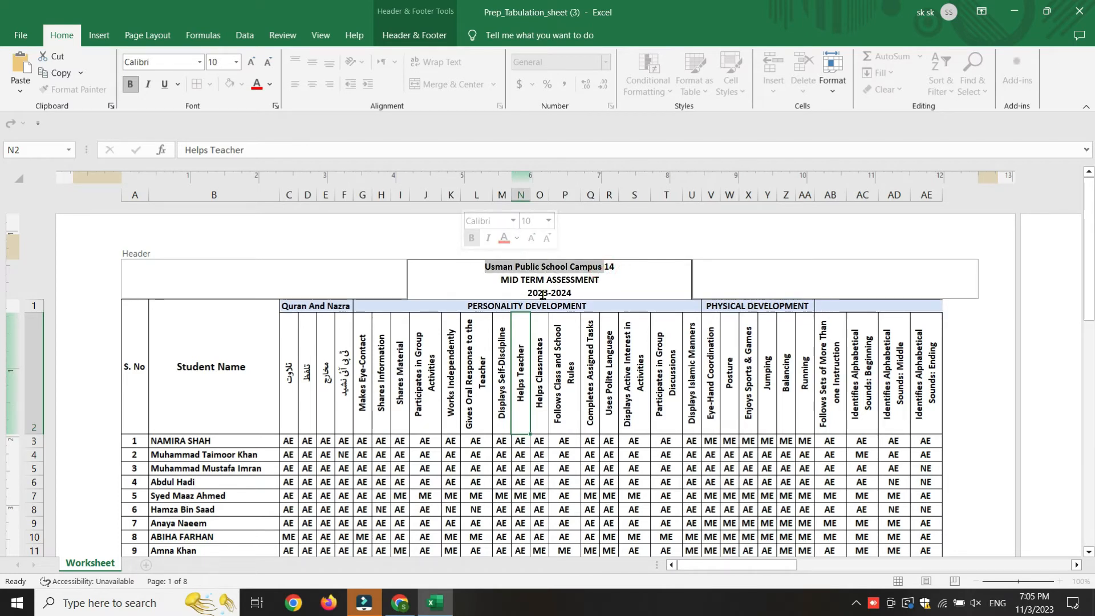
type("USMAN PUBLIC SCHOOL CAMPUS")
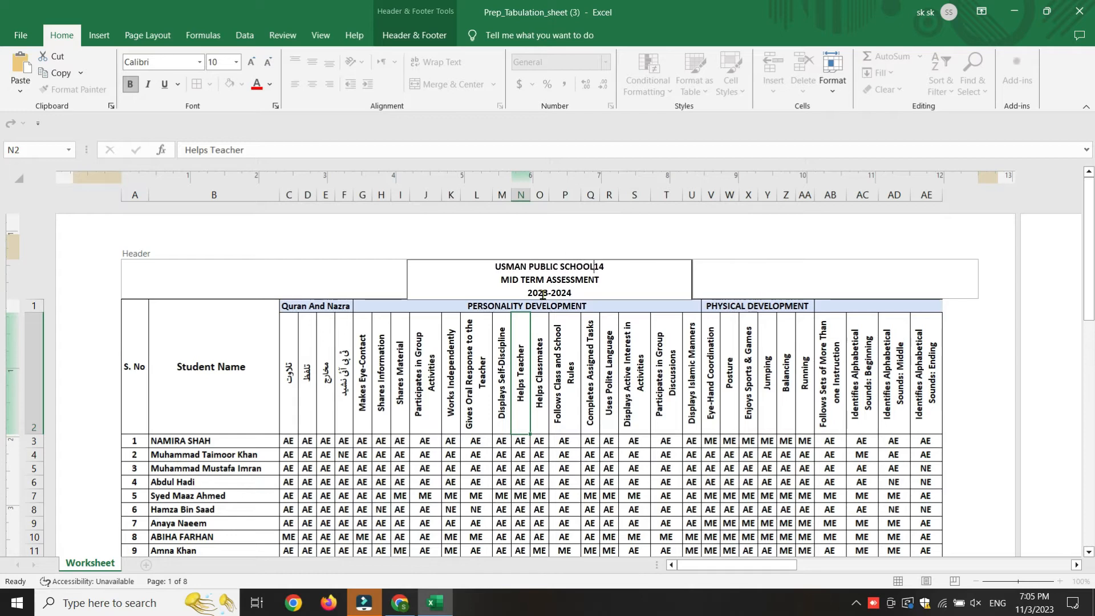
left_click(544, 394)
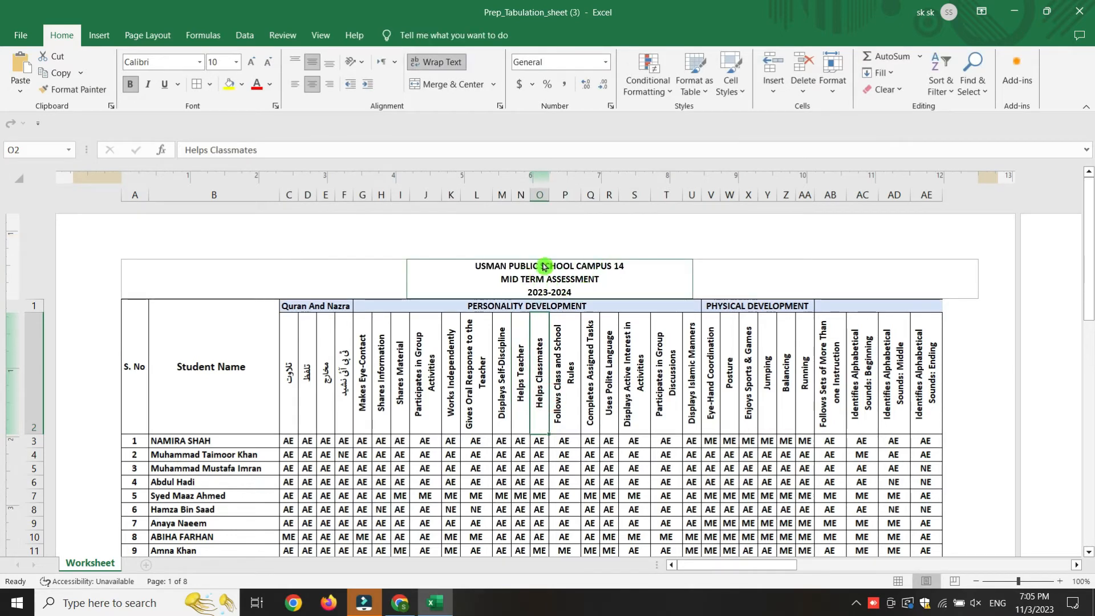
Insert the picture "Usman-Logo-Without-Text (1)" from the Downloads folder into the left section of the page header.
left_click(225, 278)
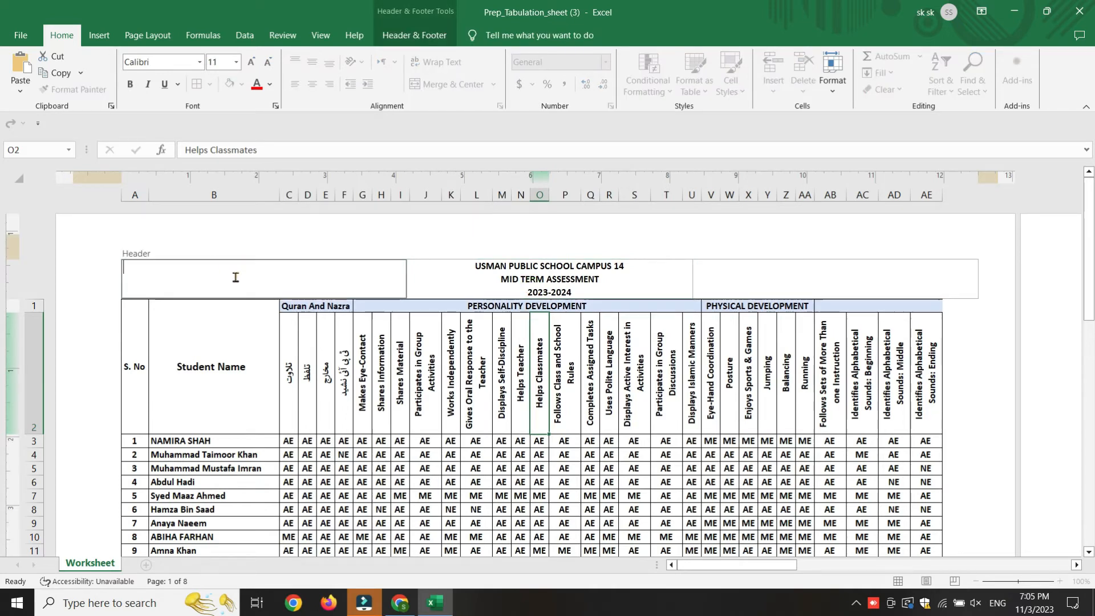
left_click(422, 37)
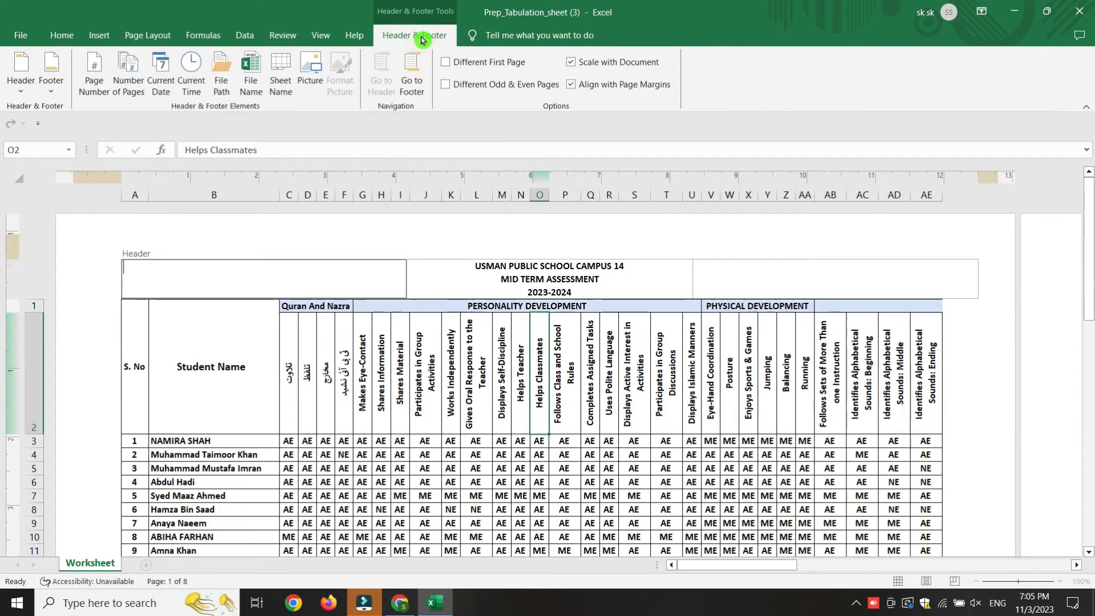
left_click(310, 88)
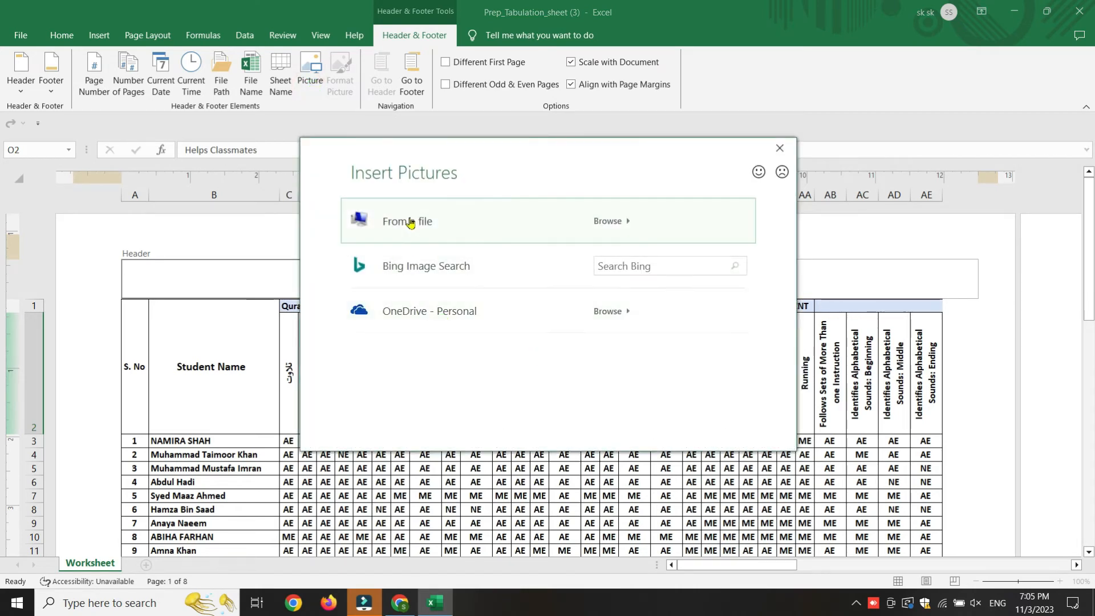
left_click(412, 221)
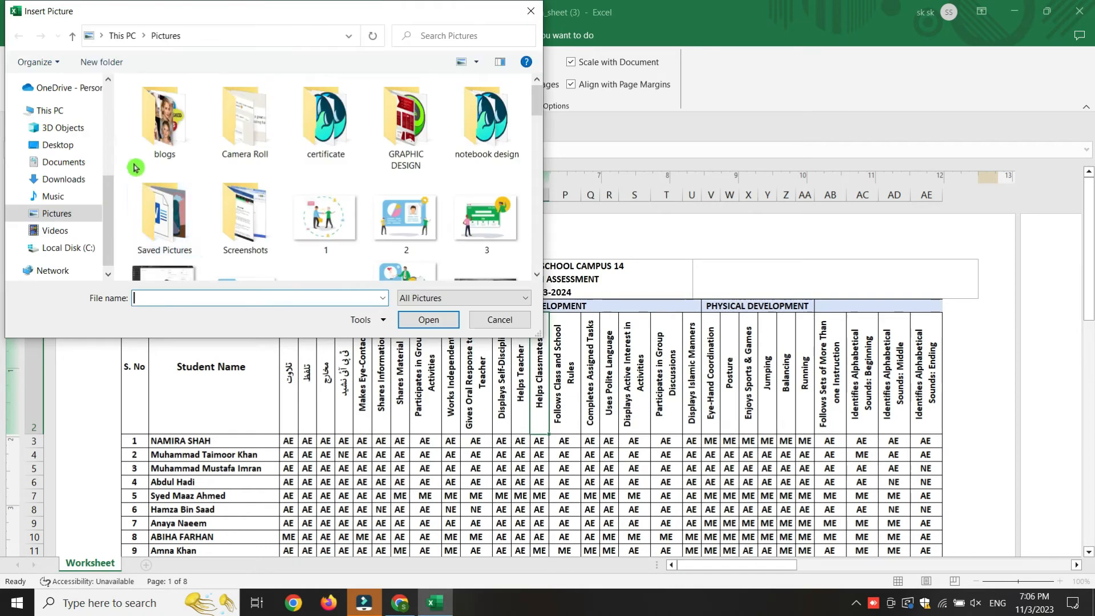
left_click(63, 179)
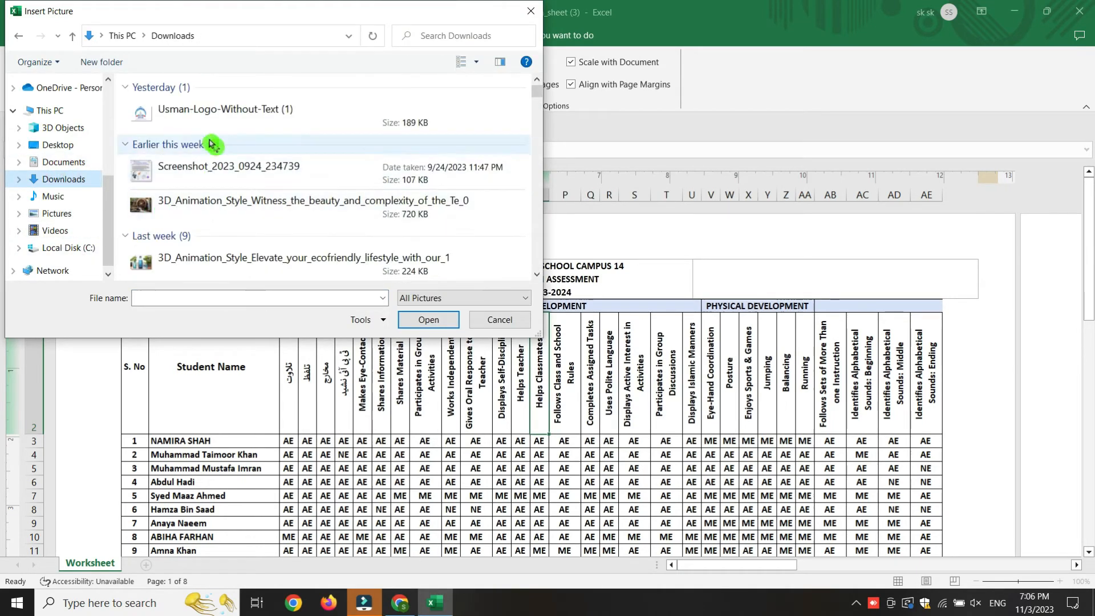
left_click(207, 114)
double_click(207, 113)
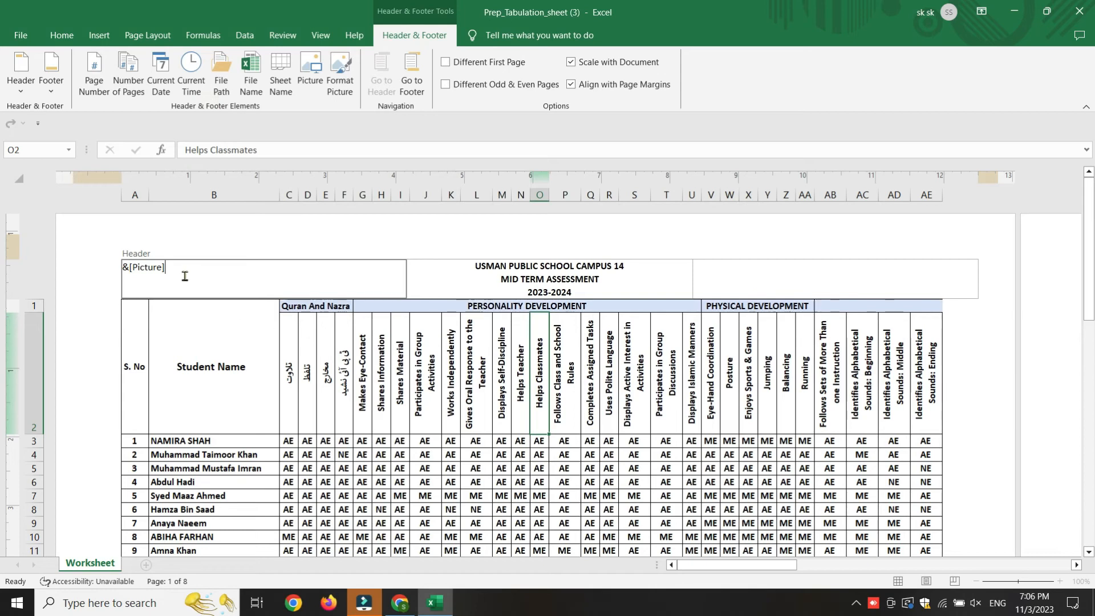
left_click(359, 407)
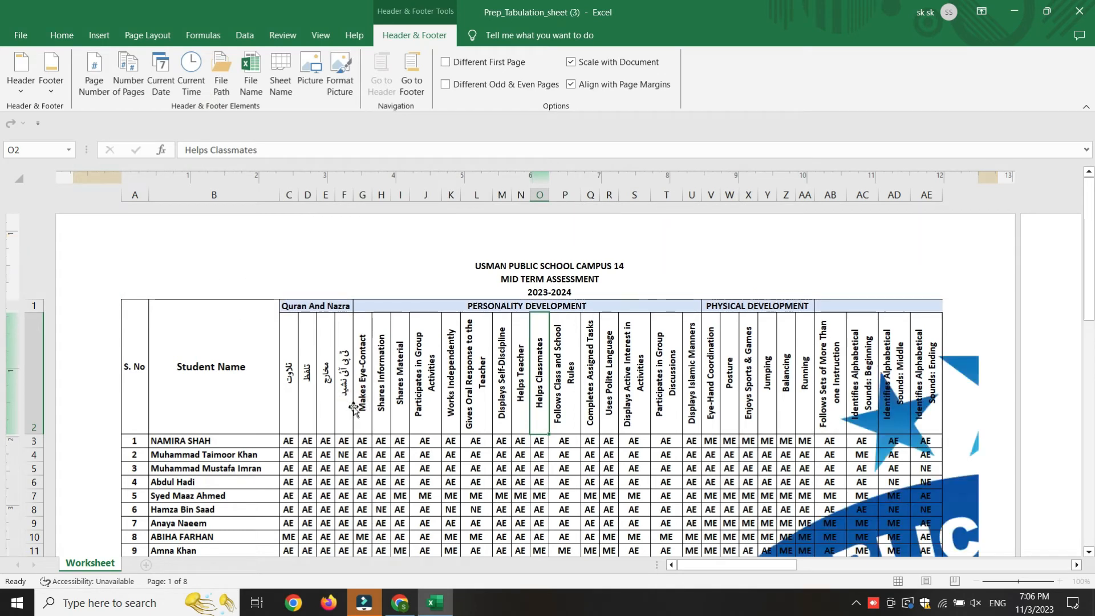
Resize the logo picture in the left header section to a height of 0.7 inches with the aspect ratio locked.
left_click_drag(1089, 280, 1088, 231)
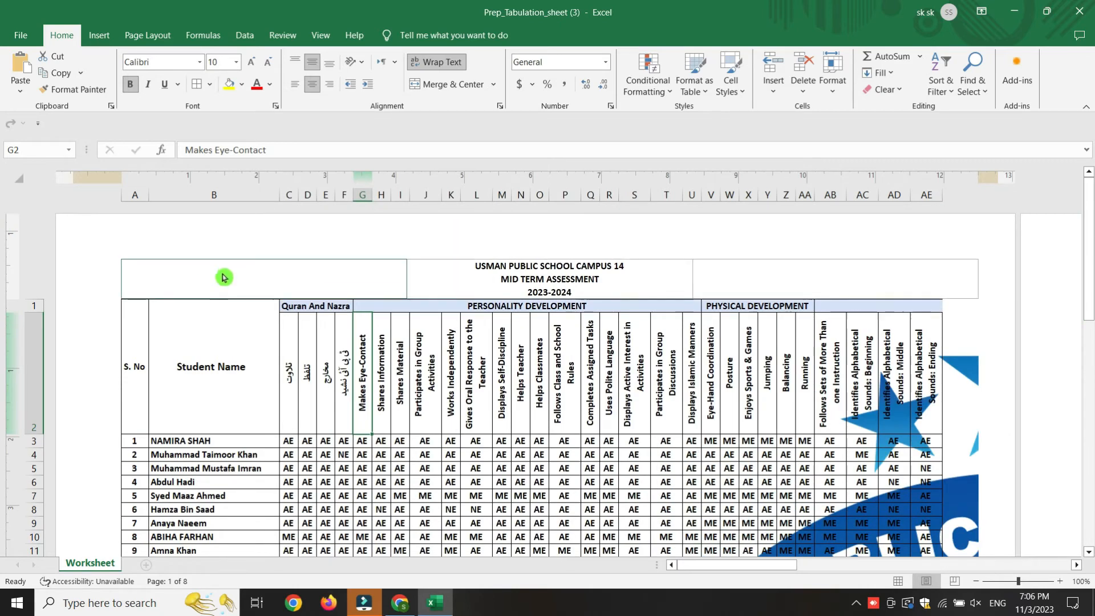
left_click(191, 282)
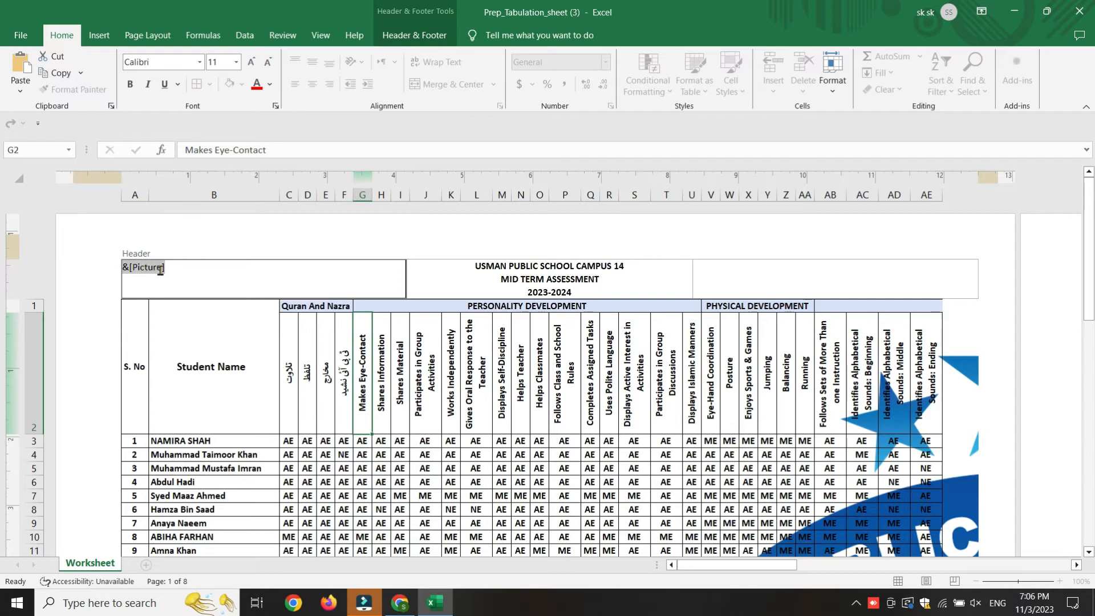
left_click(402, 37)
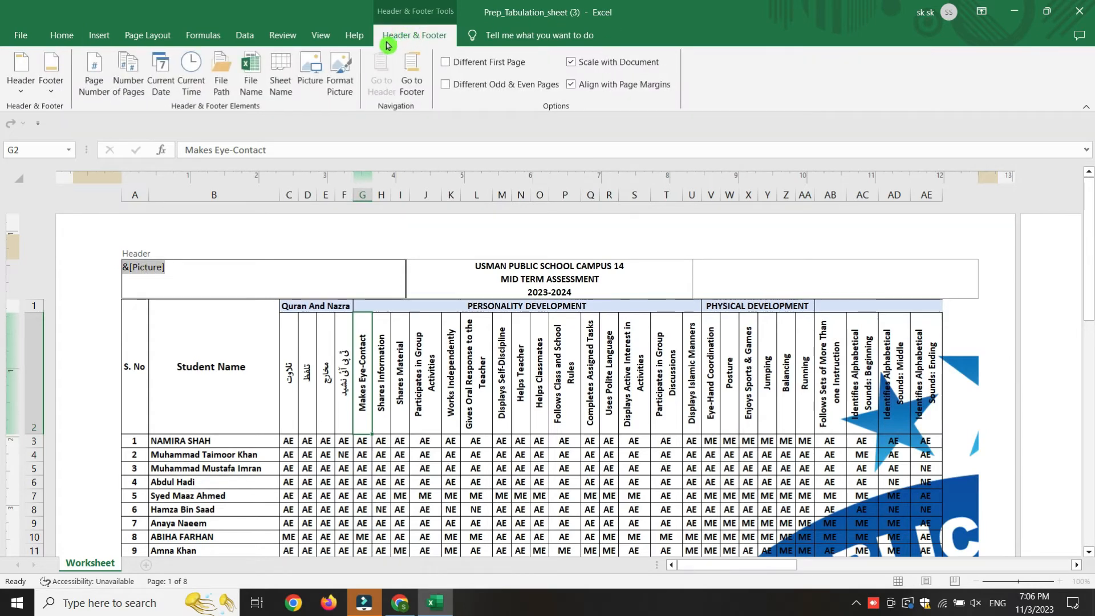
left_click(339, 91)
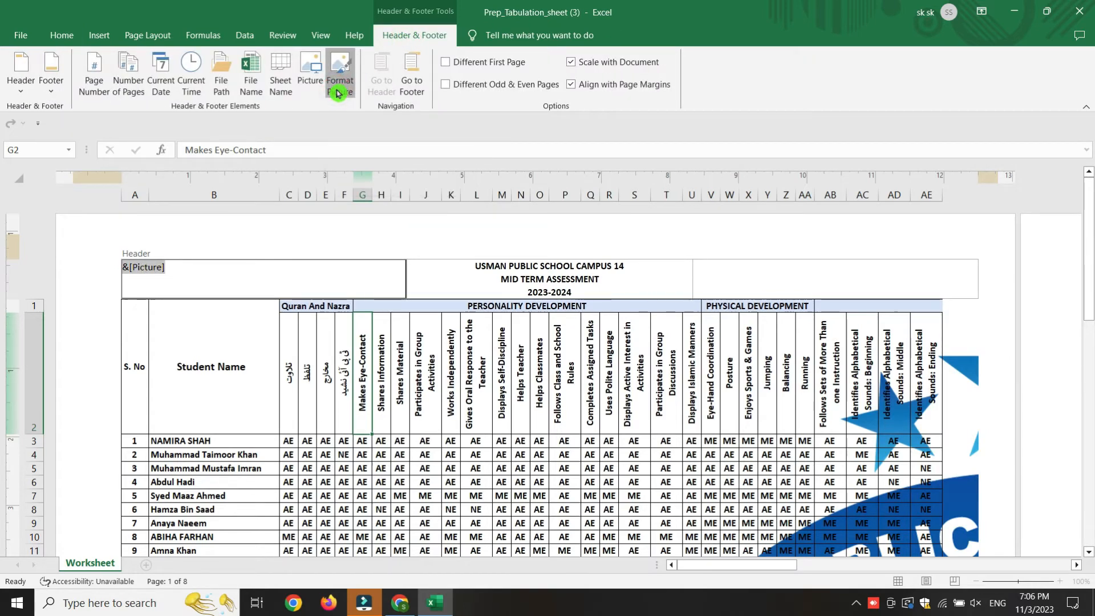
double_click(277, 220)
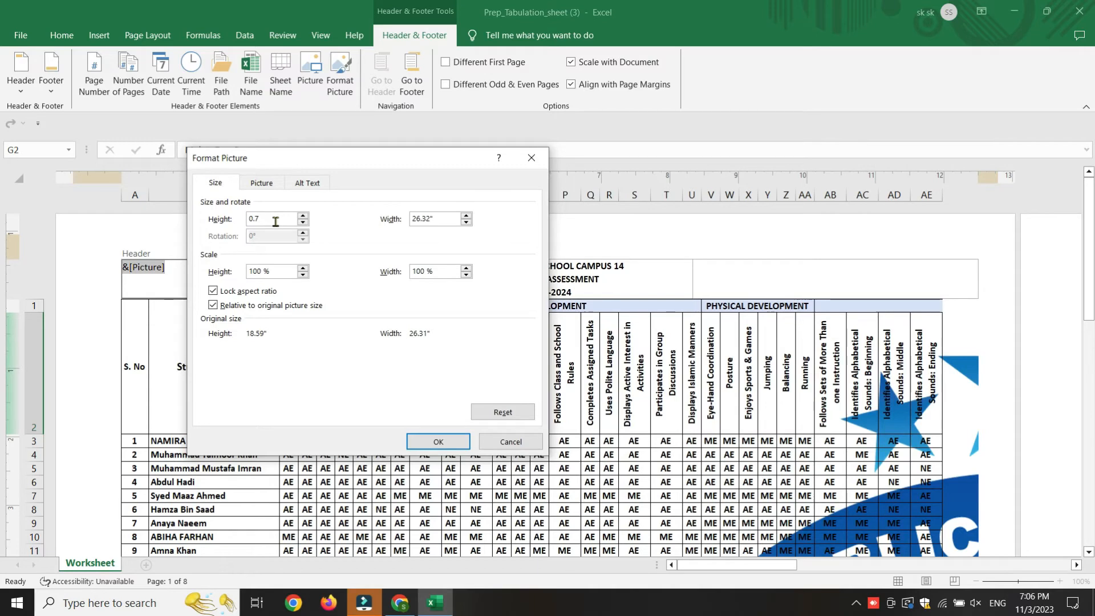
key("Return")
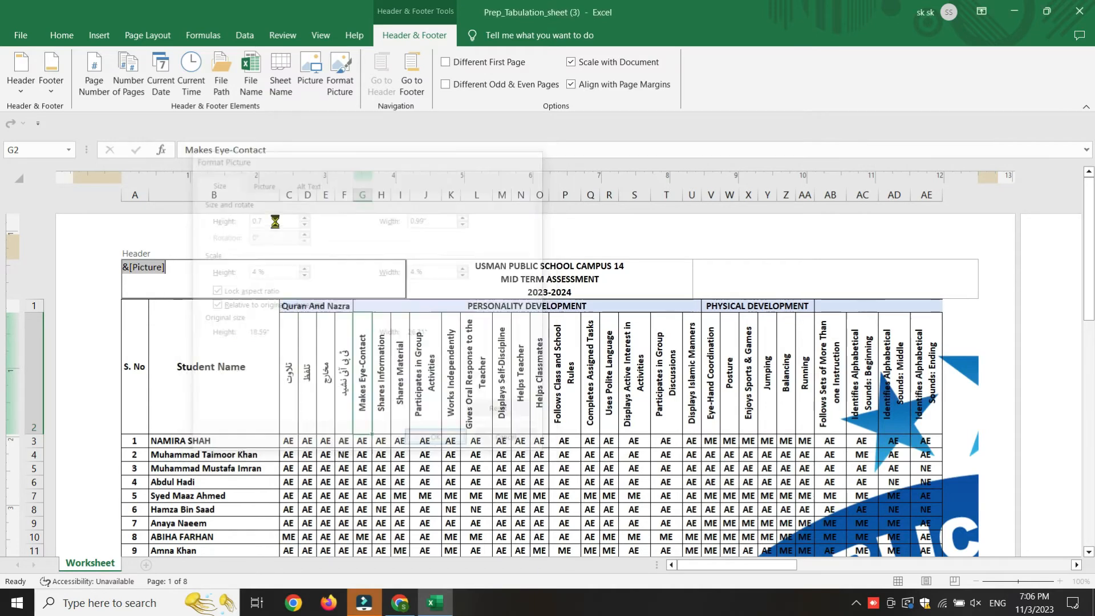
left_click(337, 532)
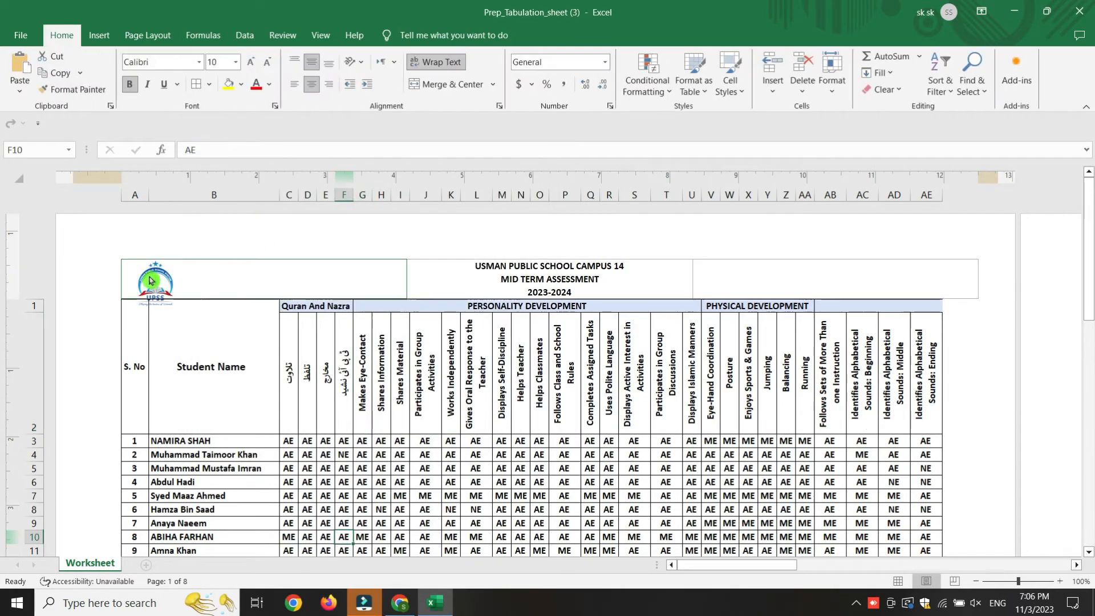
Enlarge the top page margin slightly so the header logo clears the first table row.
left_click_drag(13, 299, 13, 315)
left_click(314, 368)
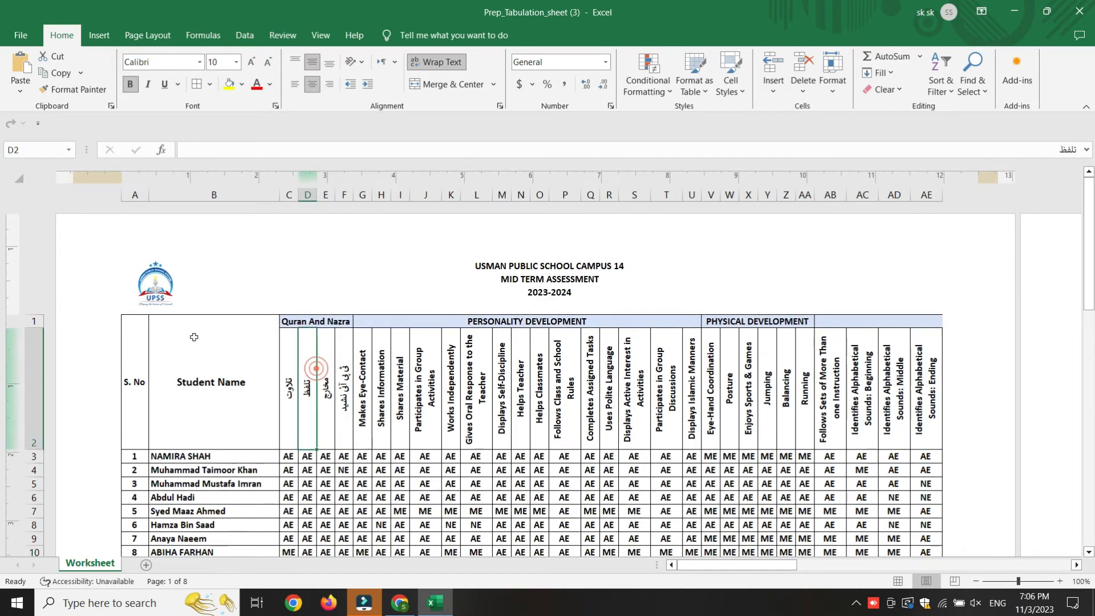
left_click(165, 288)
left_click(392, 370)
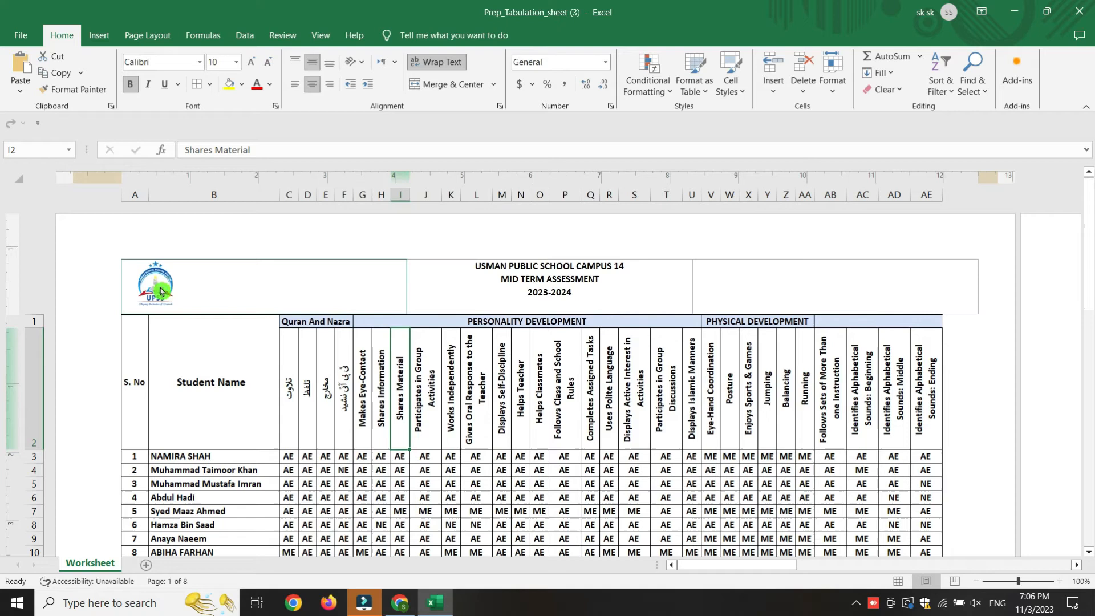
Add a fourth line reading "CLASS - KG ROSE" below 2023-2024 in the center header.
left_click(536, 302)
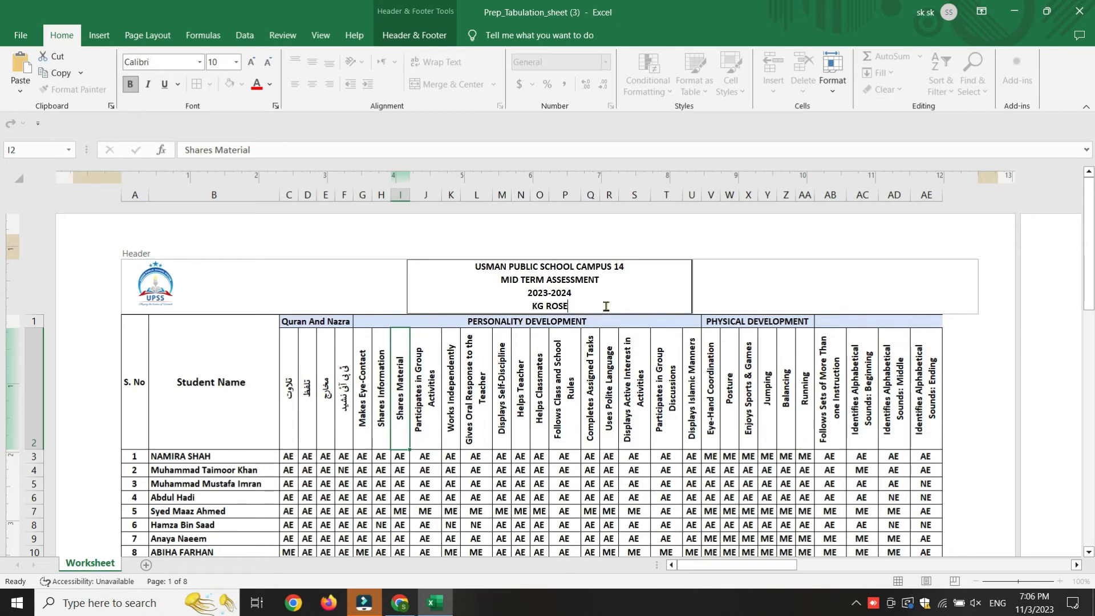
left_click(557, 429)
left_click(534, 306)
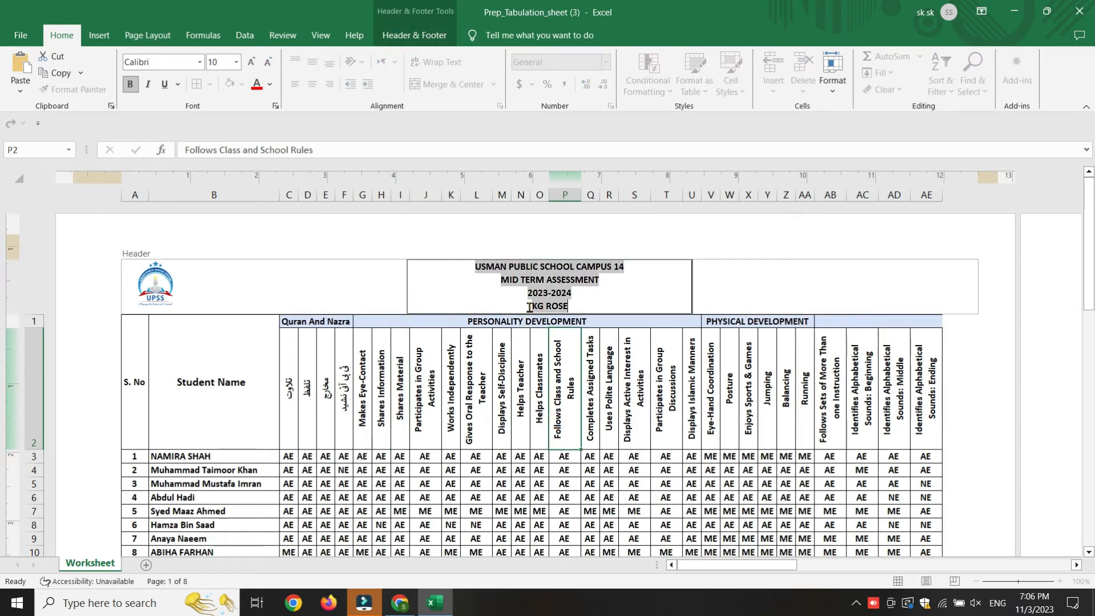
left_click(530, 306)
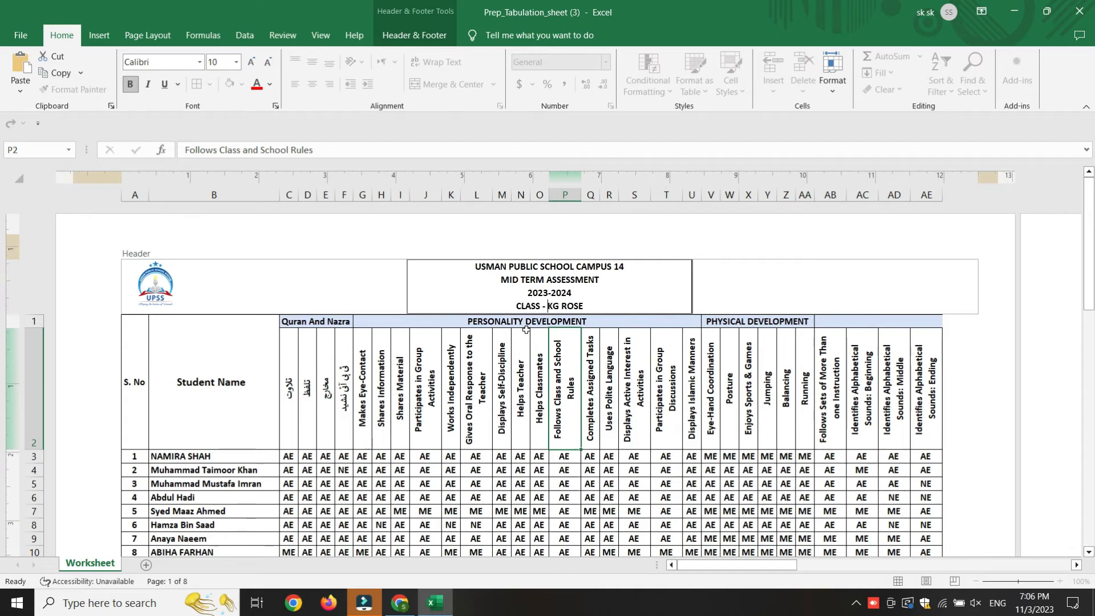
left_click(556, 312)
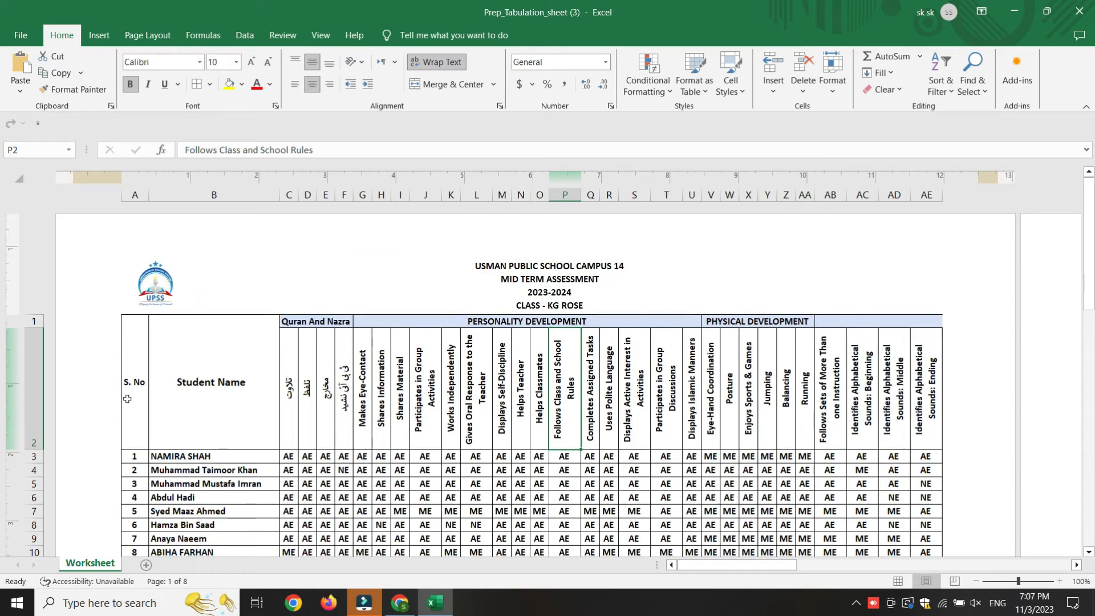
Open the print preview and page through the sheet to check the header, column headings and student names on each page.
scroll(718, 408, "down", 20)
scroll(714, 432, "up", 20)
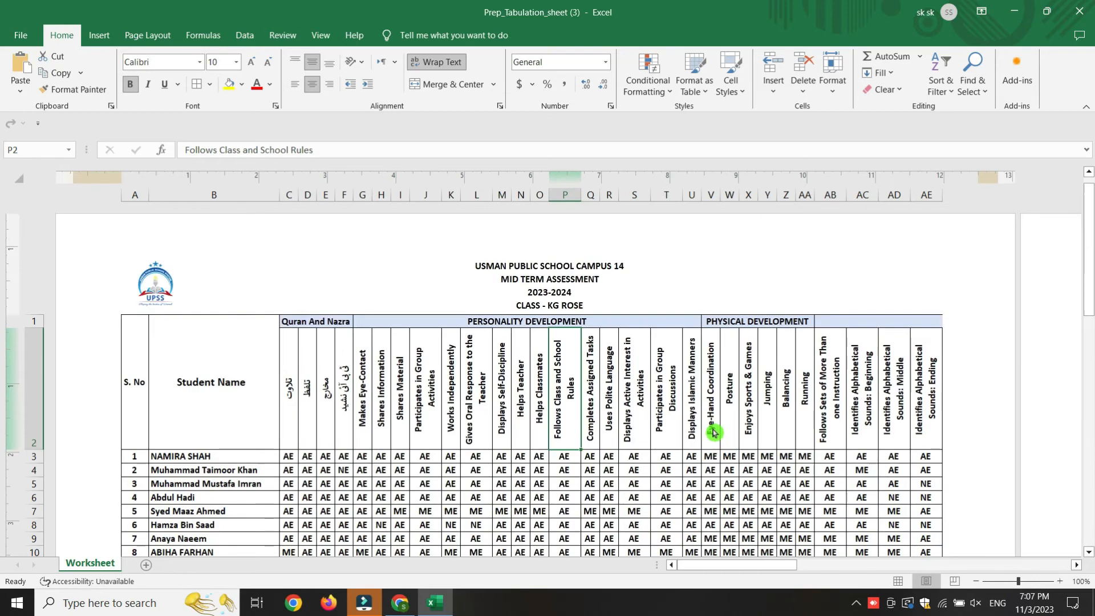
left_click(20, 37)
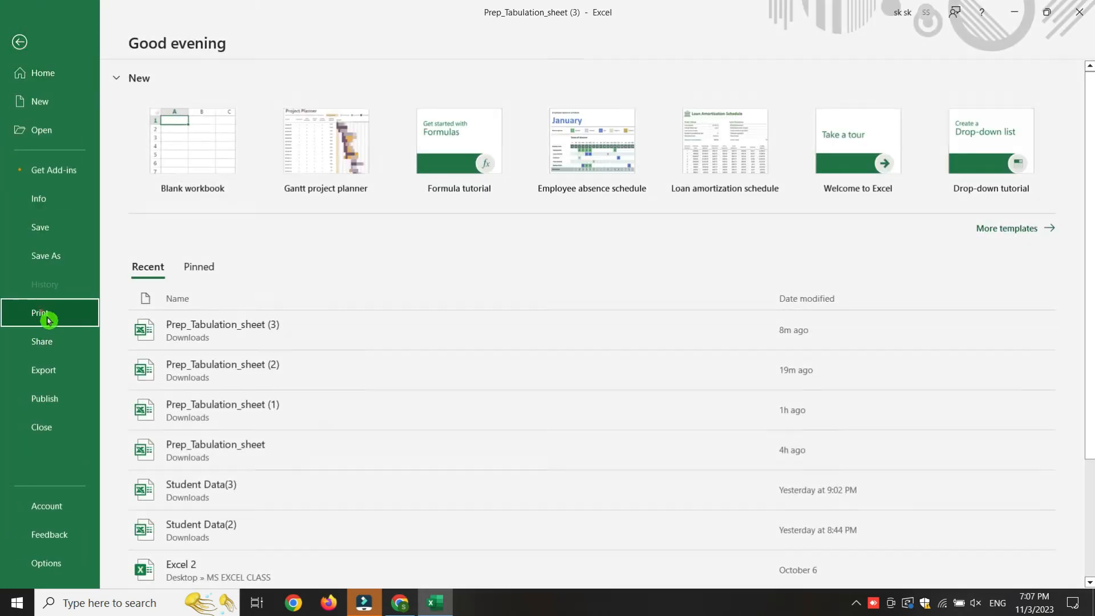
left_click(48, 320)
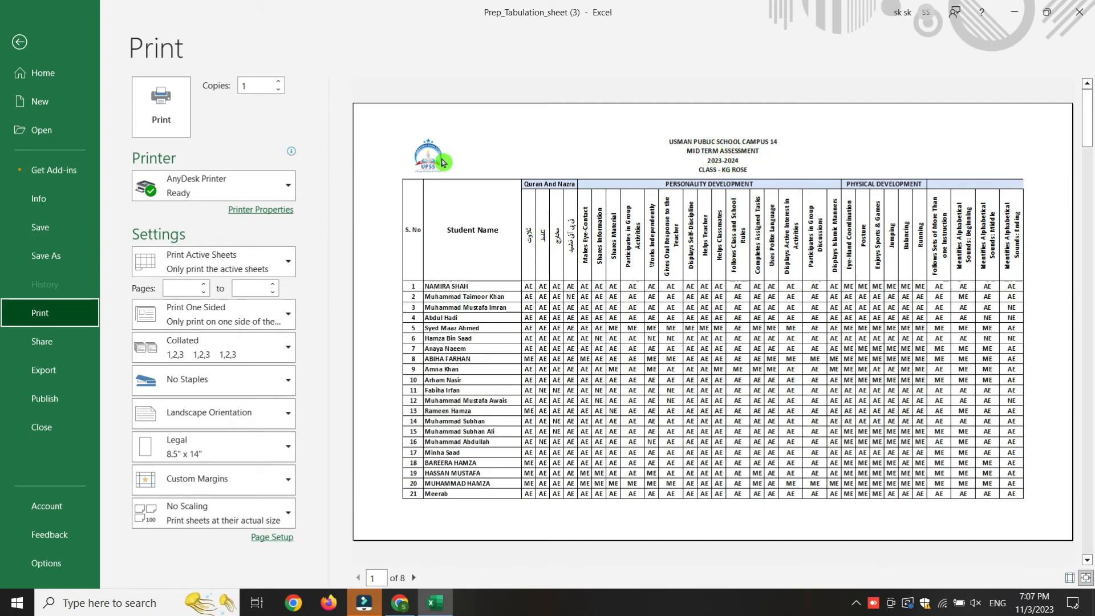
left_click(413, 578)
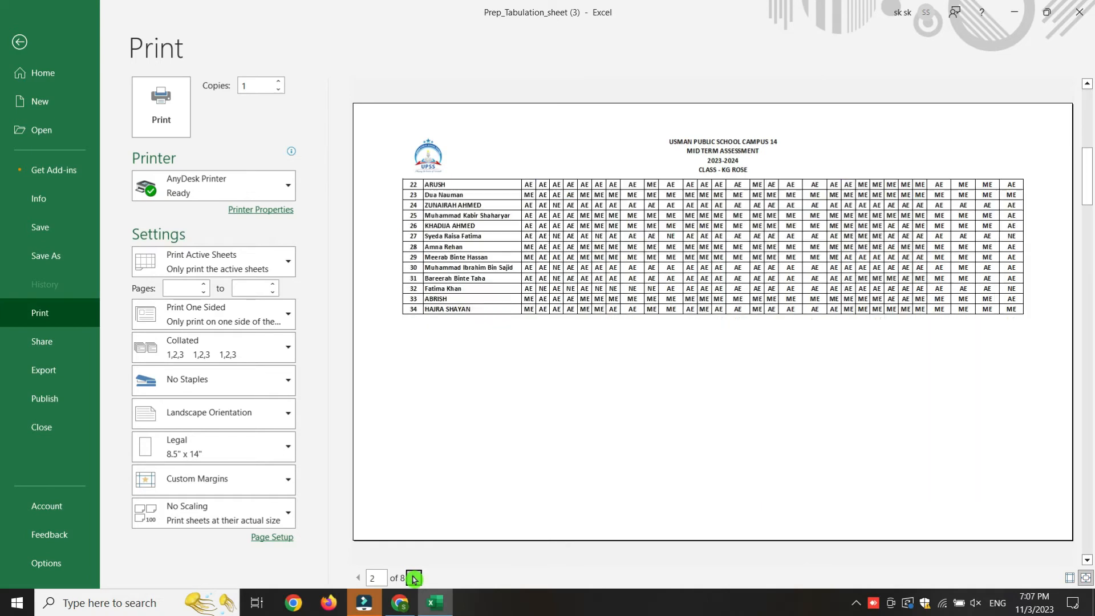
scroll(620, 243, "up", 2)
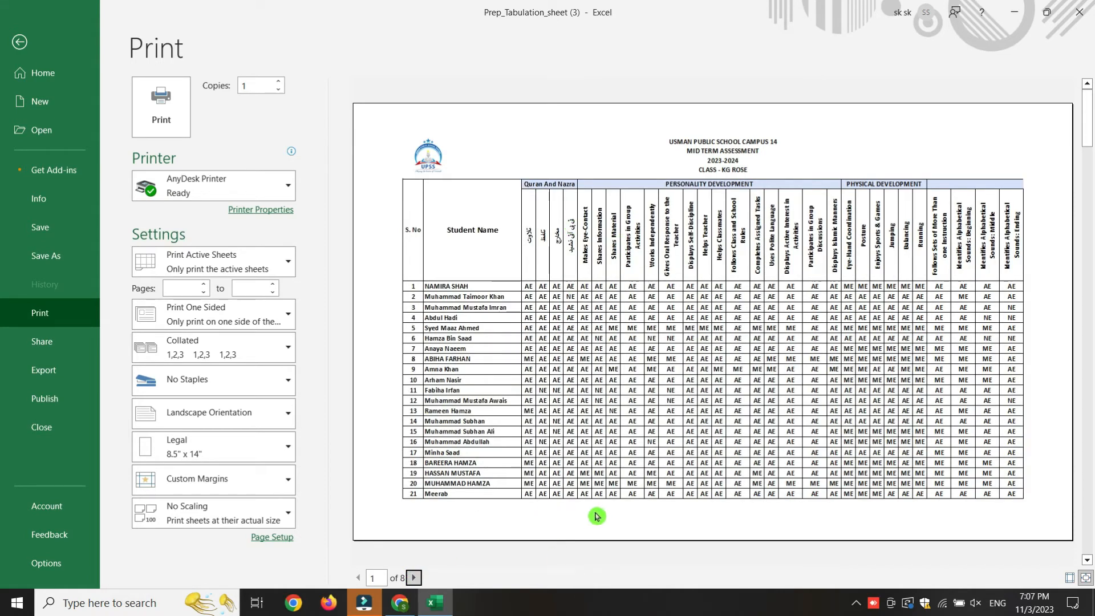
left_click(414, 578)
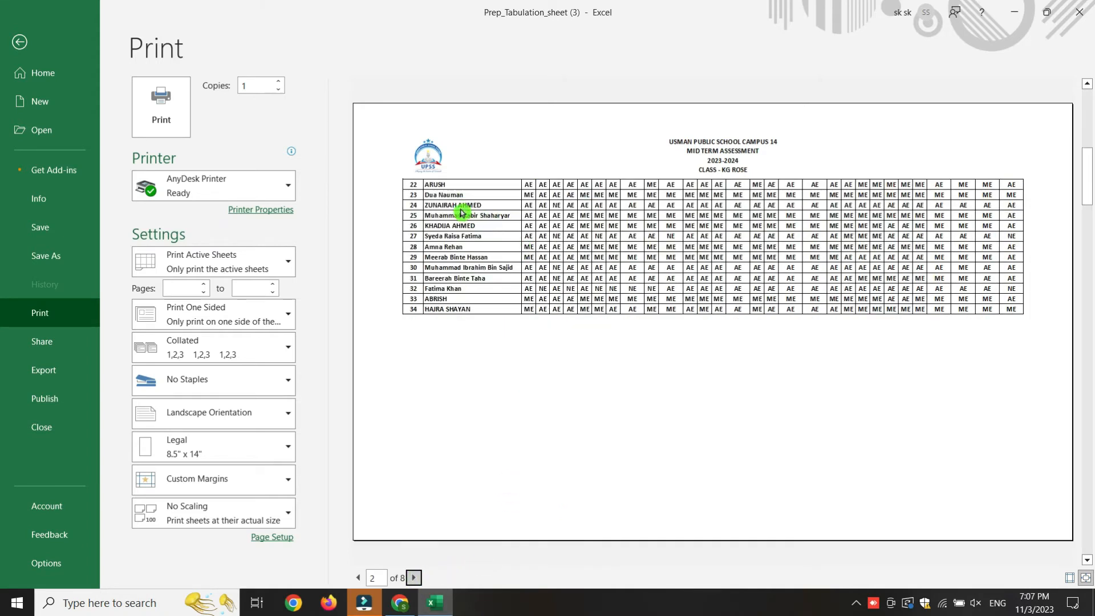
left_click(413, 578)
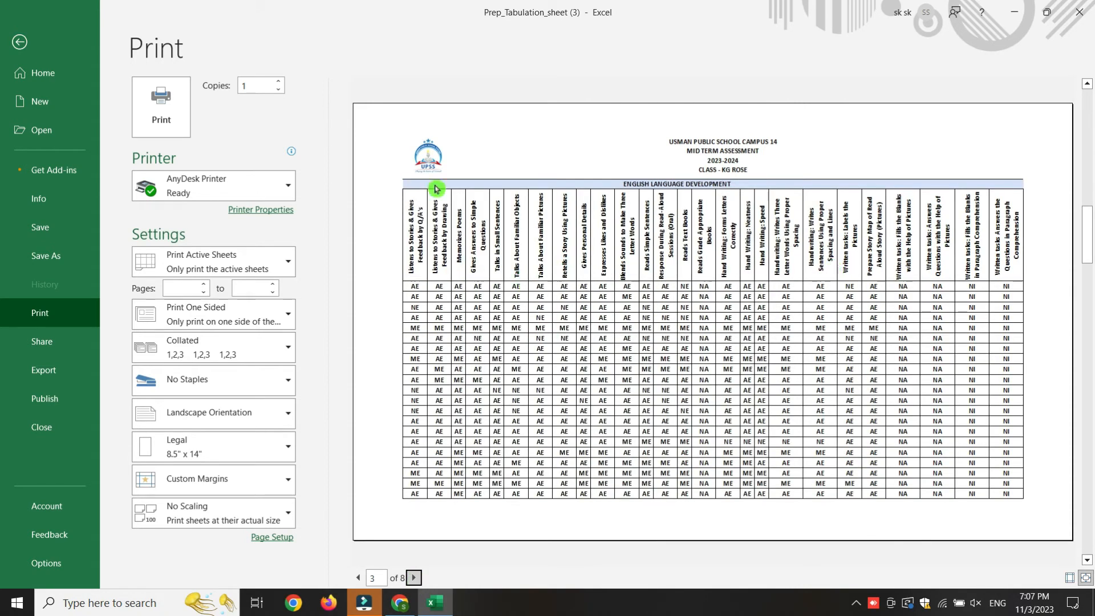
left_click(413, 578)
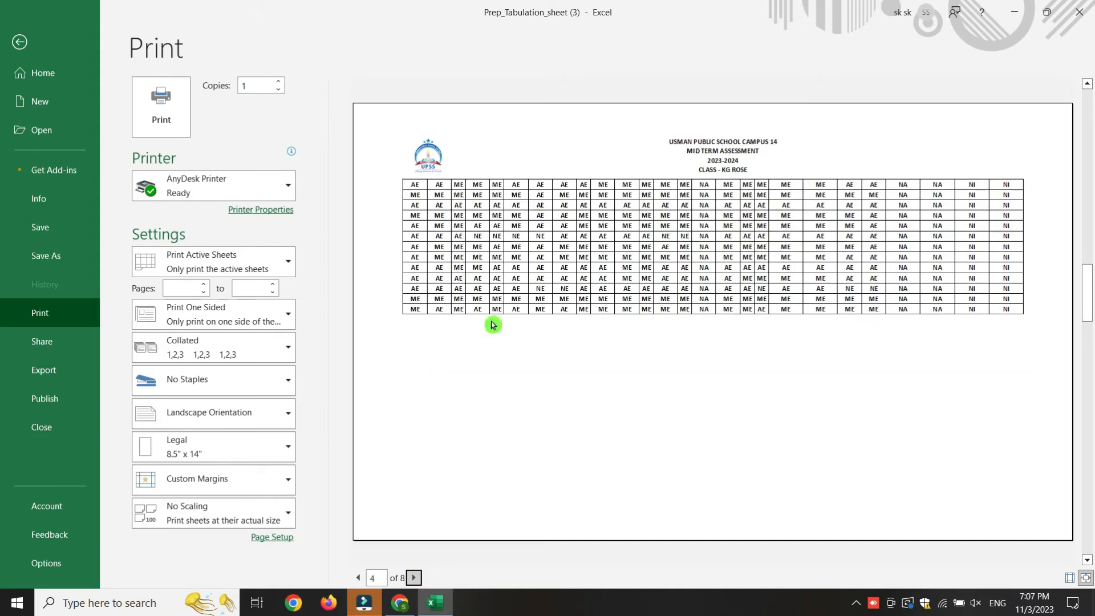
left_click(415, 578)
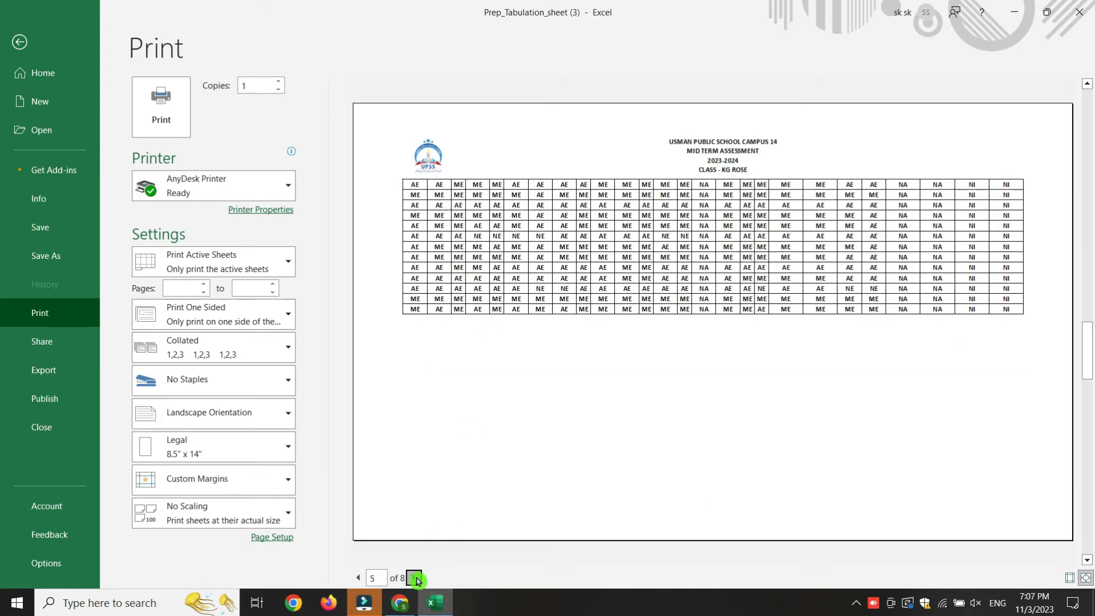
left_click(415, 578)
left_click(415, 577)
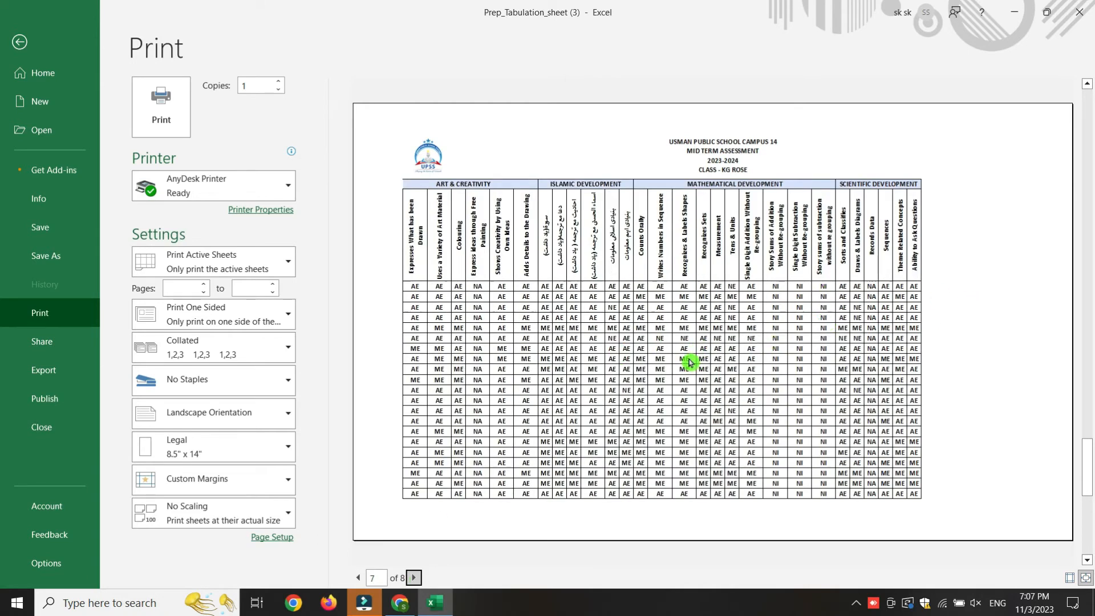
left_click(358, 578)
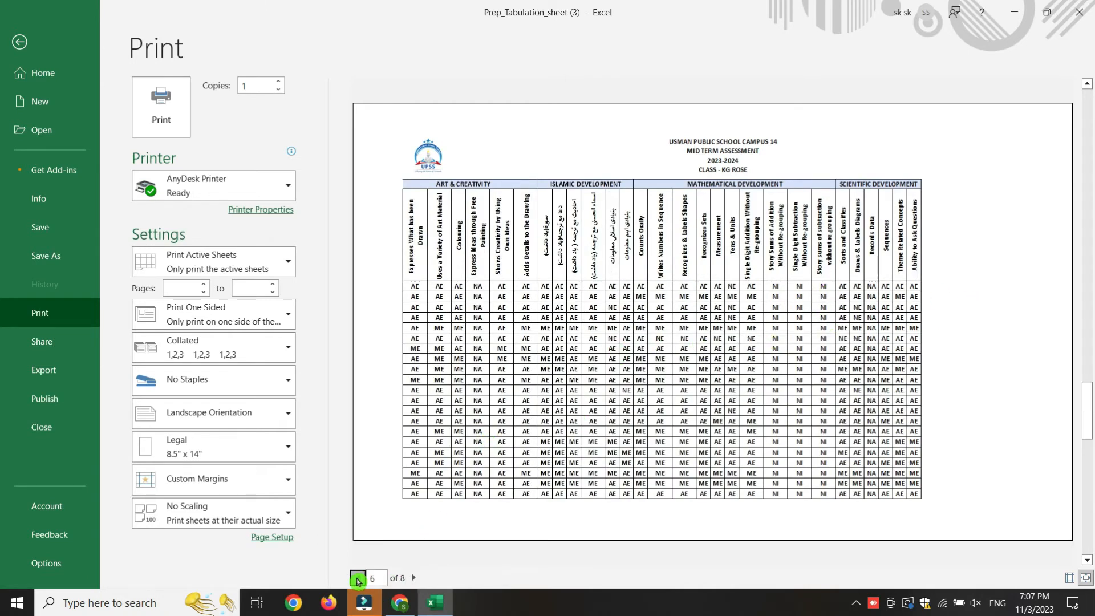
Leave the print preview and switch the worksheet from Page Layout to Normal view.
left_click(358, 578)
left_click(20, 42)
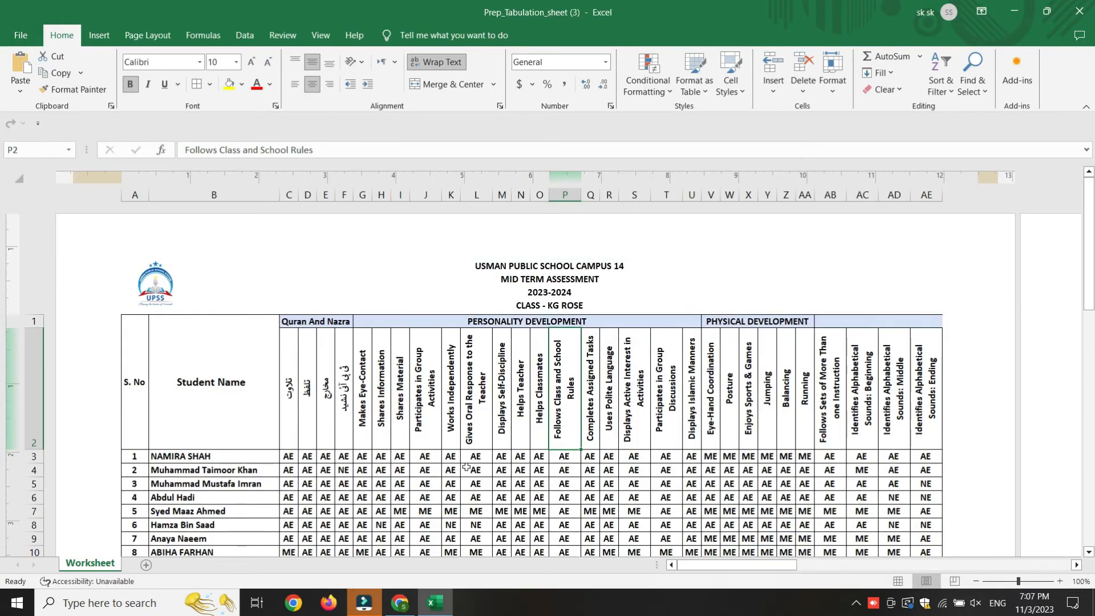
scroll(981, 516, "down", 6)
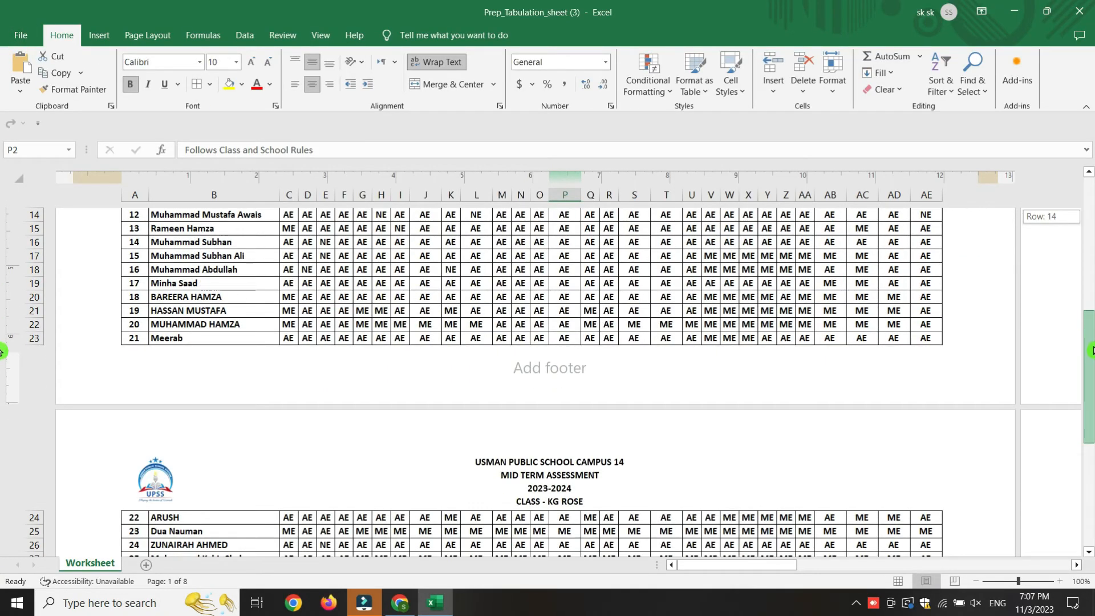
left_click(898, 581)
left_click_drag(1090, 216, 1087, 354)
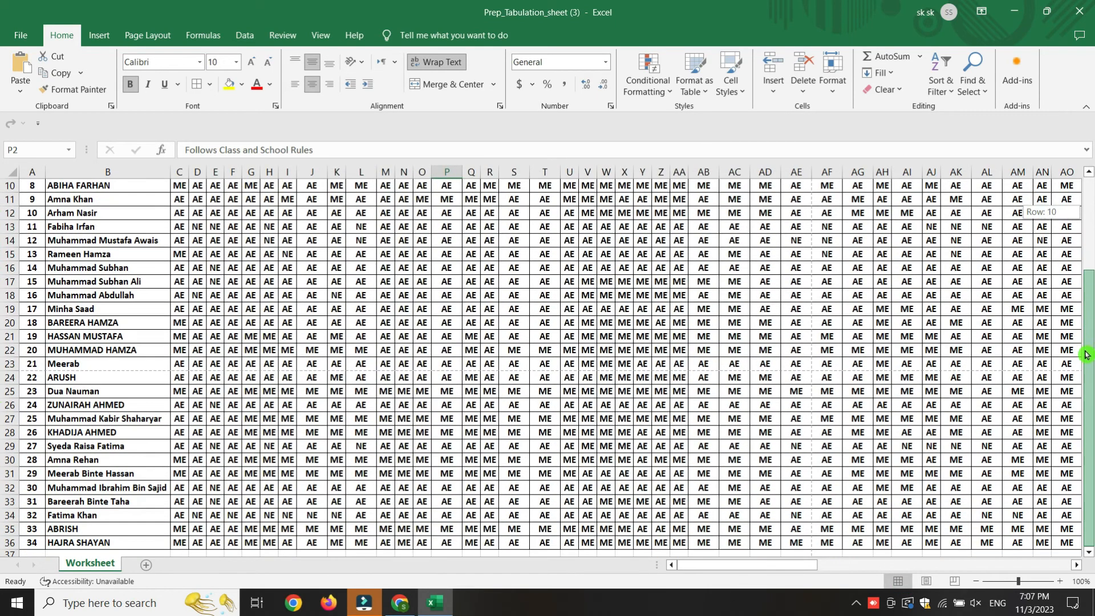
scroll(808, 390, "down", 20)
scroll(938, 359, "up", 20)
left_click(1090, 173)
scroll(1090, 175, "up", 7)
Merge and center cells C41:H41 below the table and middle-align the merged cell.
left_click(233, 320)
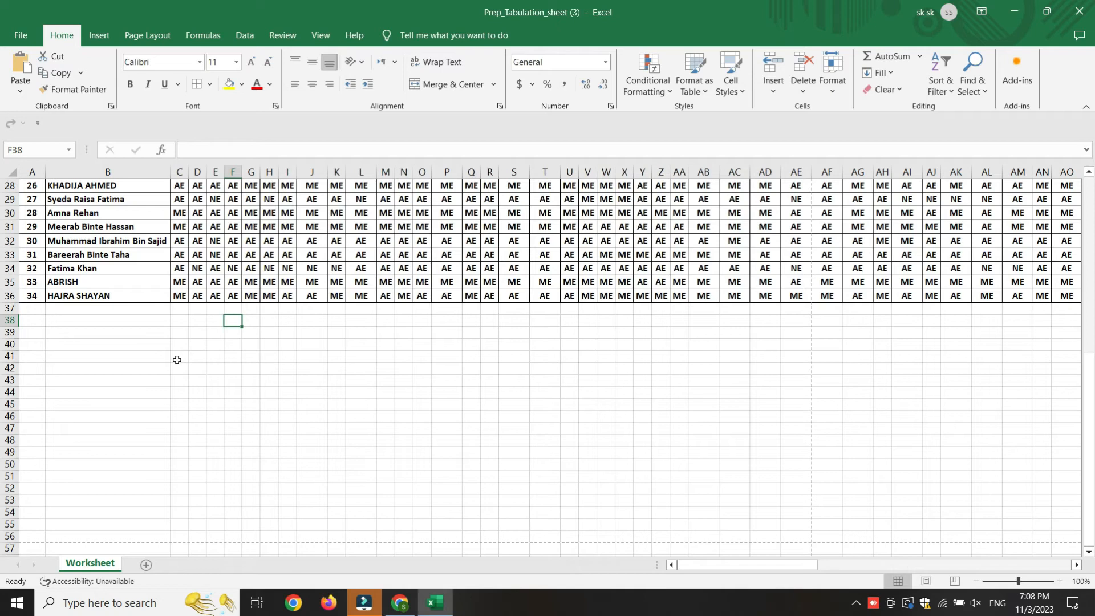
left_click_drag(176, 360, 261, 360)
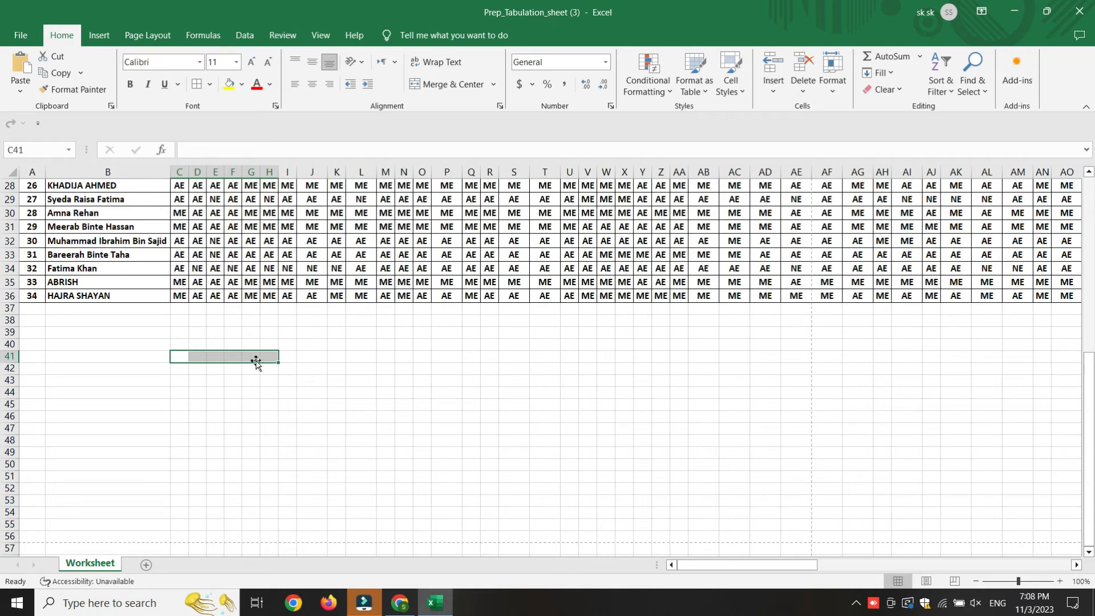
left_click(454, 86)
left_click(312, 61)
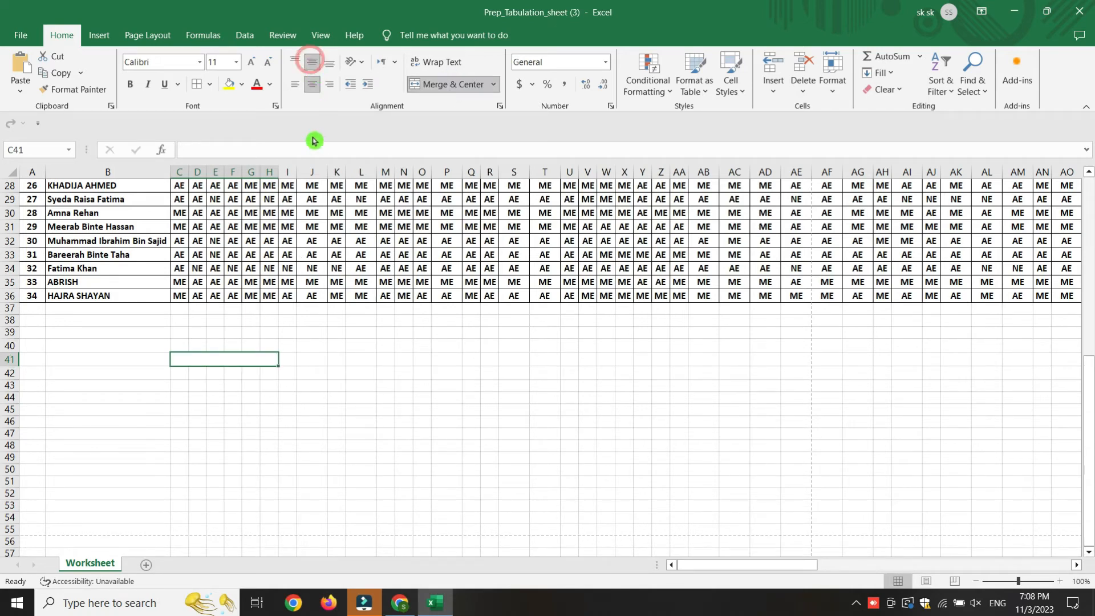
Enter the signature label CLASS TEACHER in the merged cell C41 and make it bold.
double_click(212, 358)
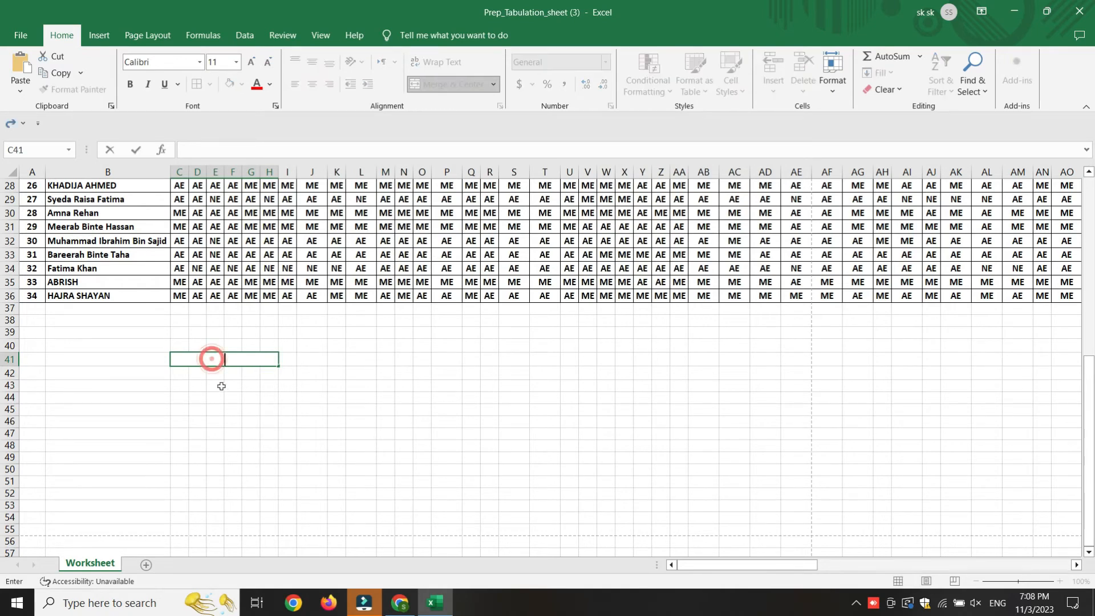
type("CLASS TEACHER")
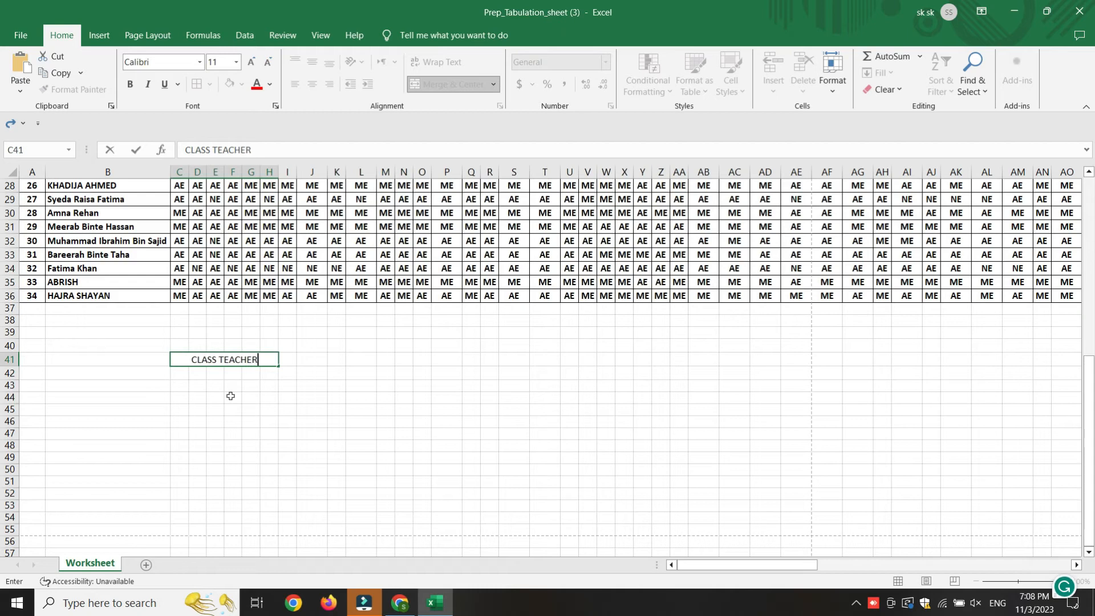
triple_click(227, 361)
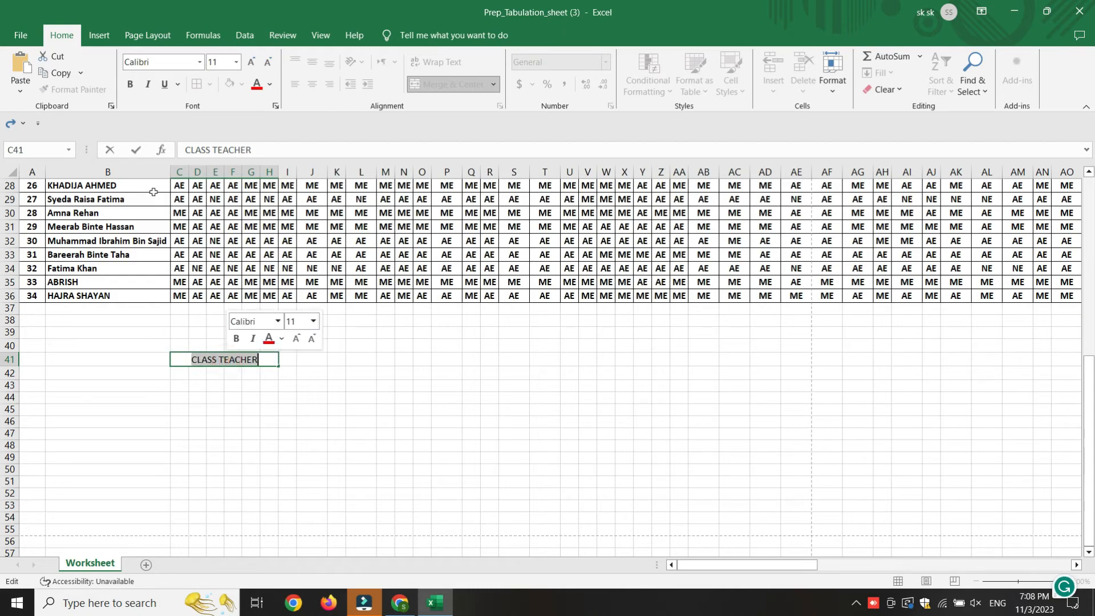
left_click(130, 84)
left_click(301, 456)
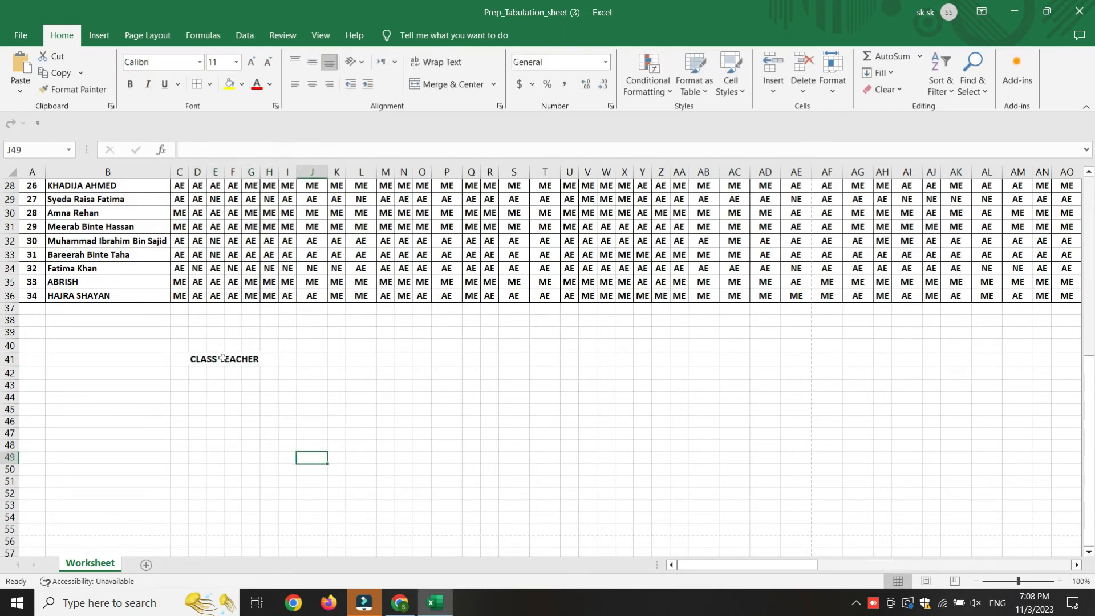
Add a top border to the CLASS TEACHER cell as its signature line.
left_click(220, 359)
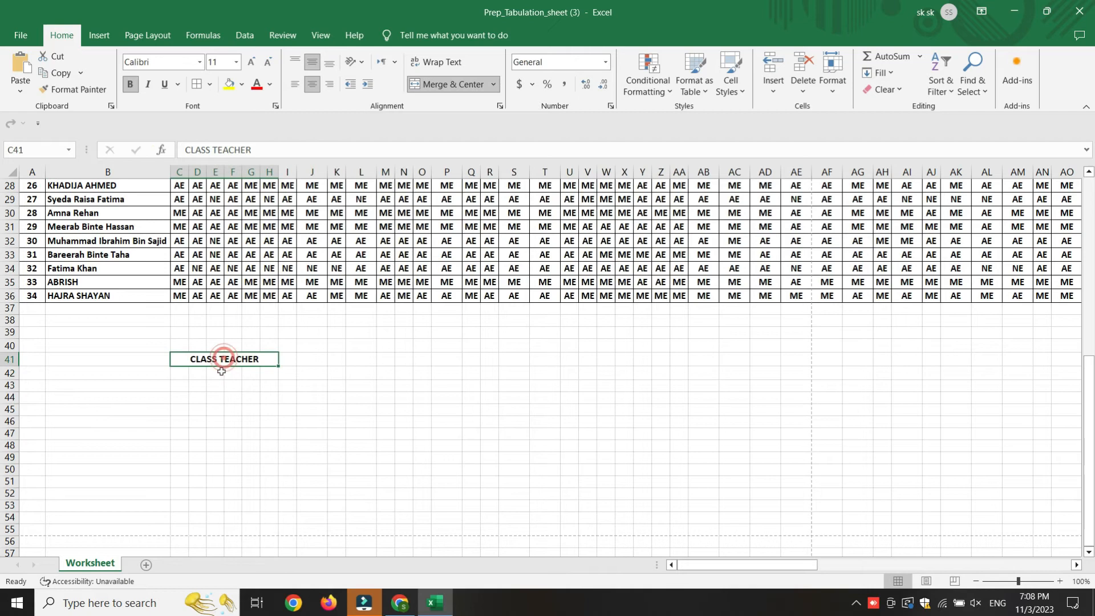
left_click(211, 89)
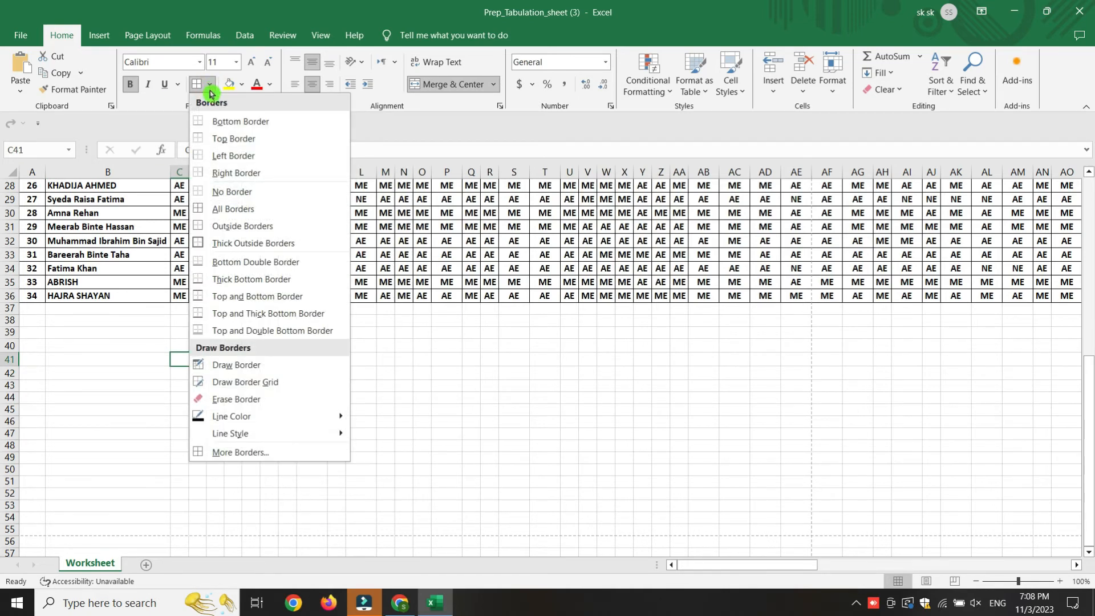
left_click(289, 140)
left_click(291, 421)
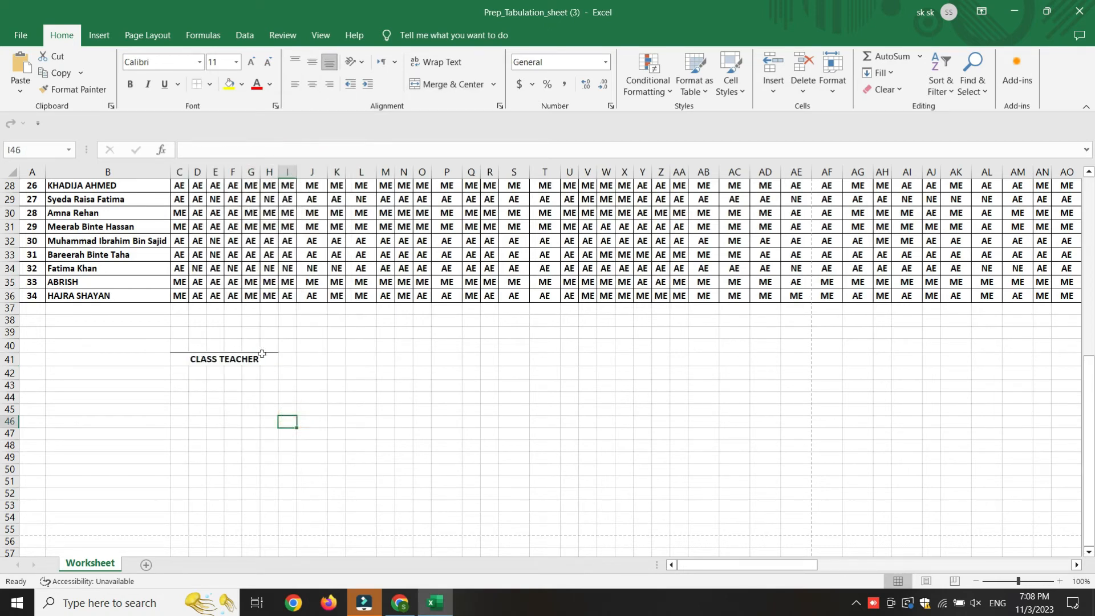
Copy the CLASS TEACHER signature cell and paste it at K41 in the same row.
left_click(232, 354)
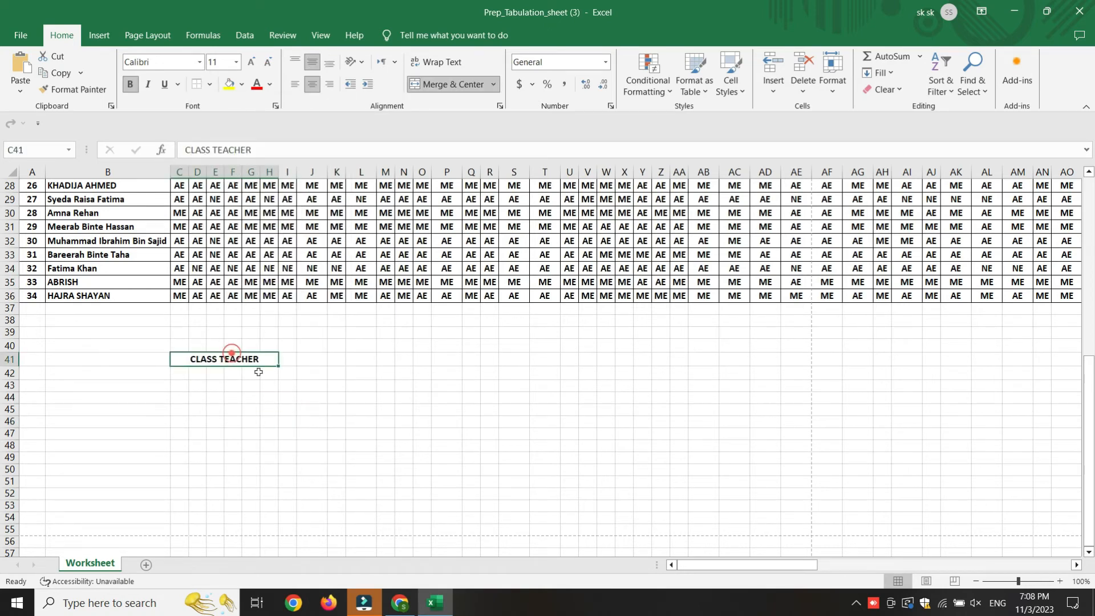
right_click(244, 359)
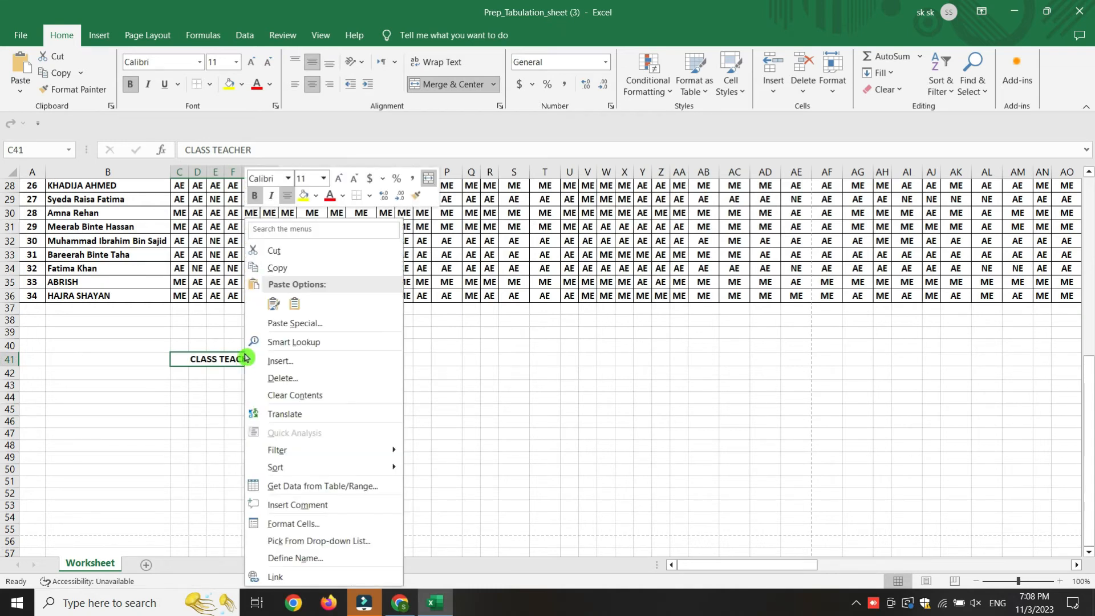
left_click(290, 267)
left_click(388, 433)
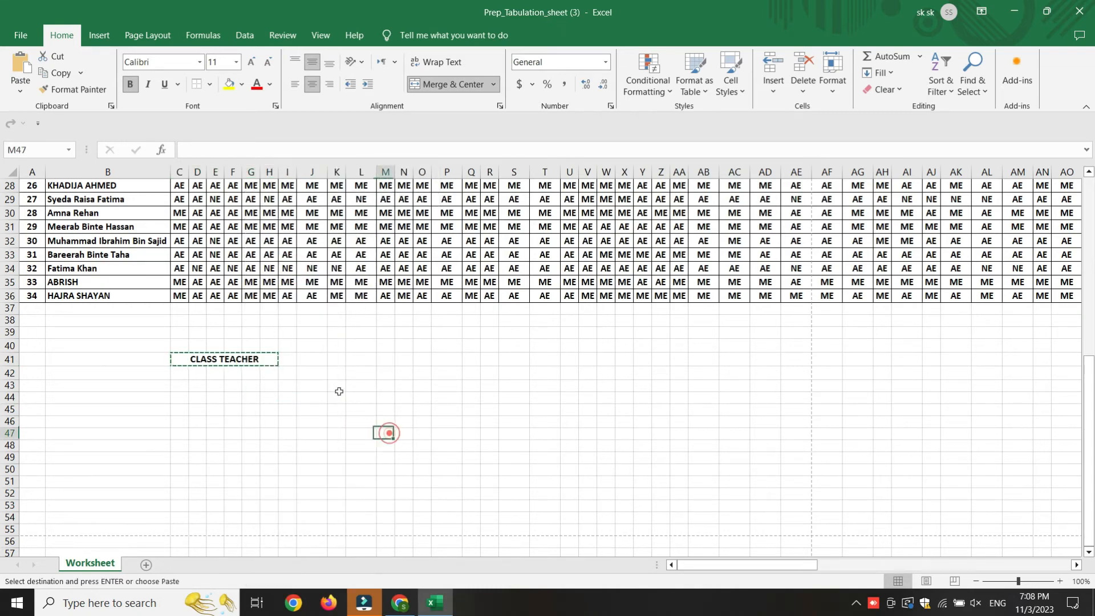
left_click(336, 359)
right_click(336, 359)
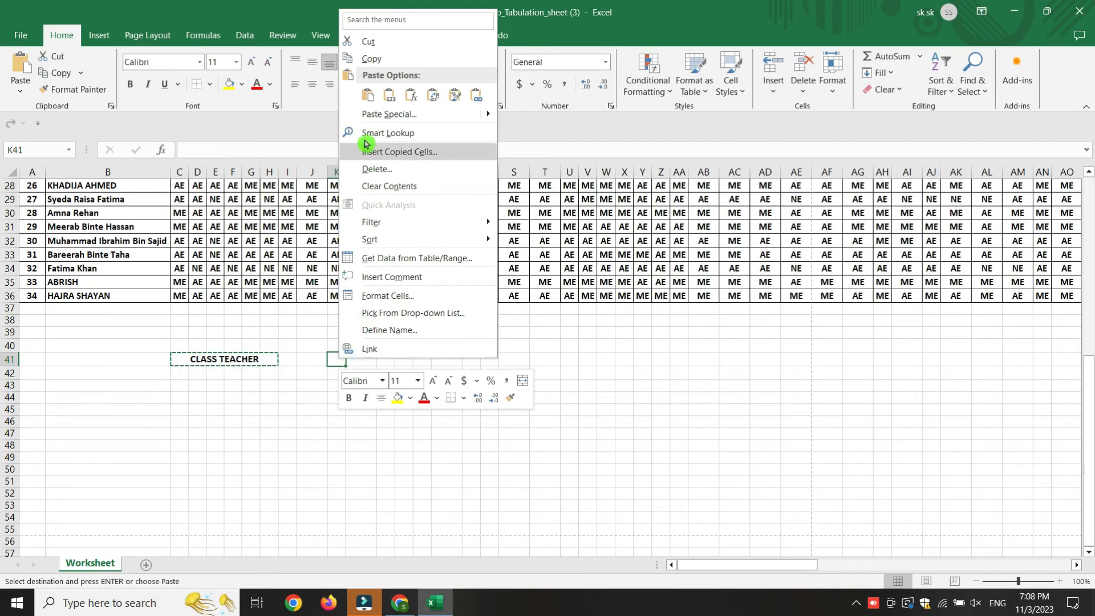
left_click(372, 101)
left_click(420, 398)
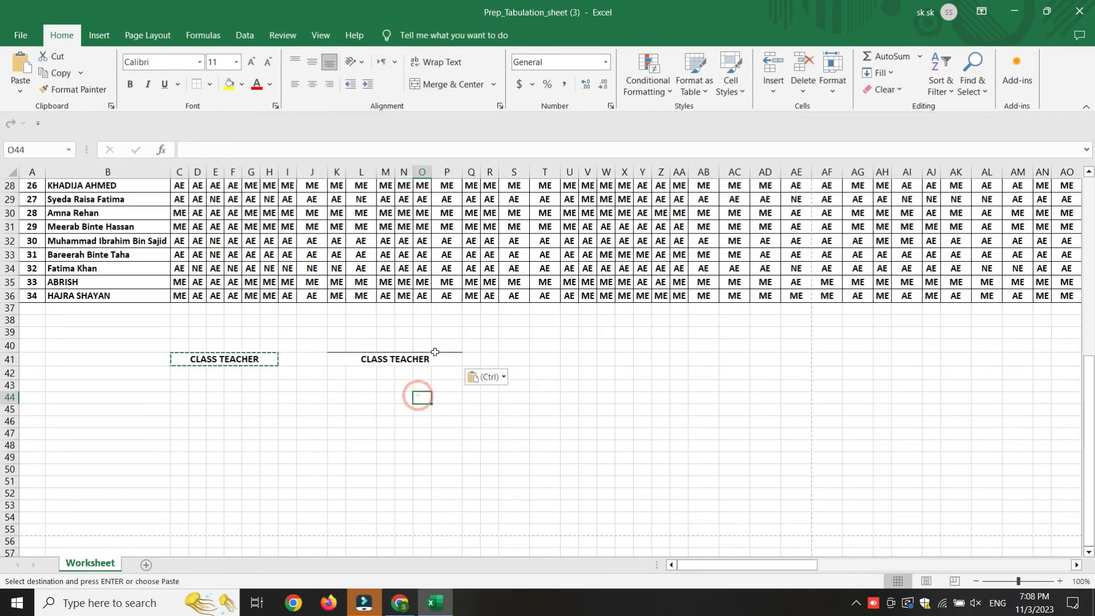
Replace the text of the copied signature cell at K41 with PRINCIPAL.
double_click(427, 359)
left_click_drag(429, 360, 331, 365)
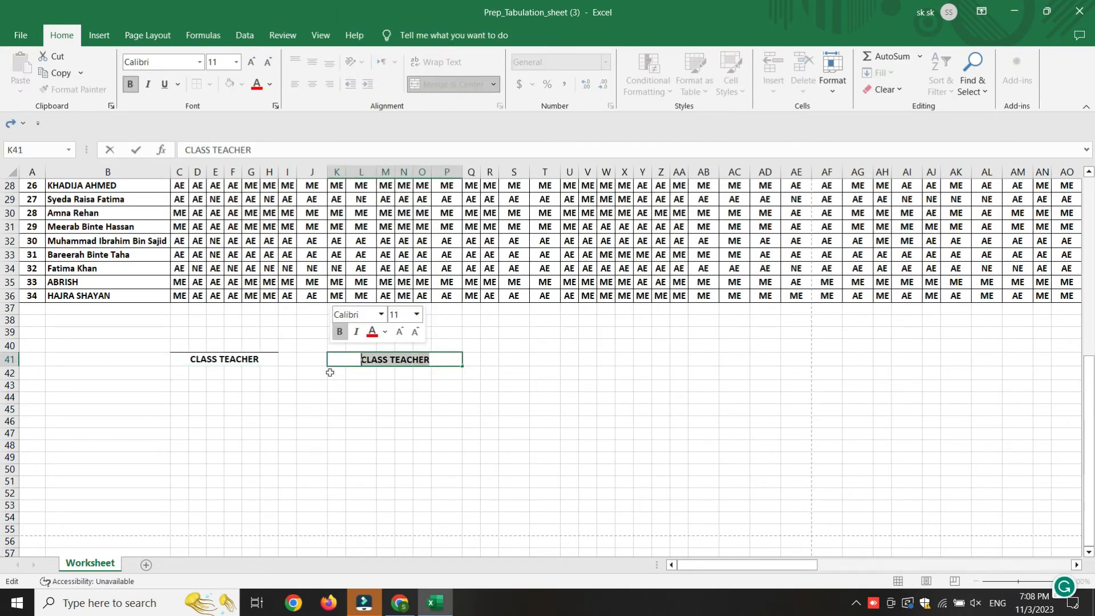
type("PRINCIPAL")
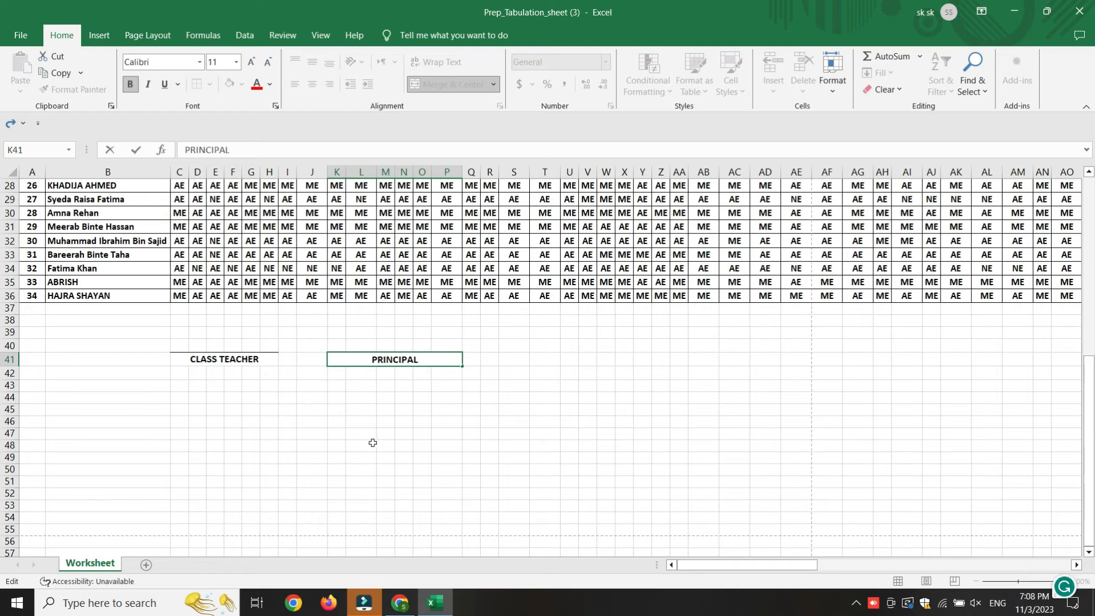
left_click(372, 442)
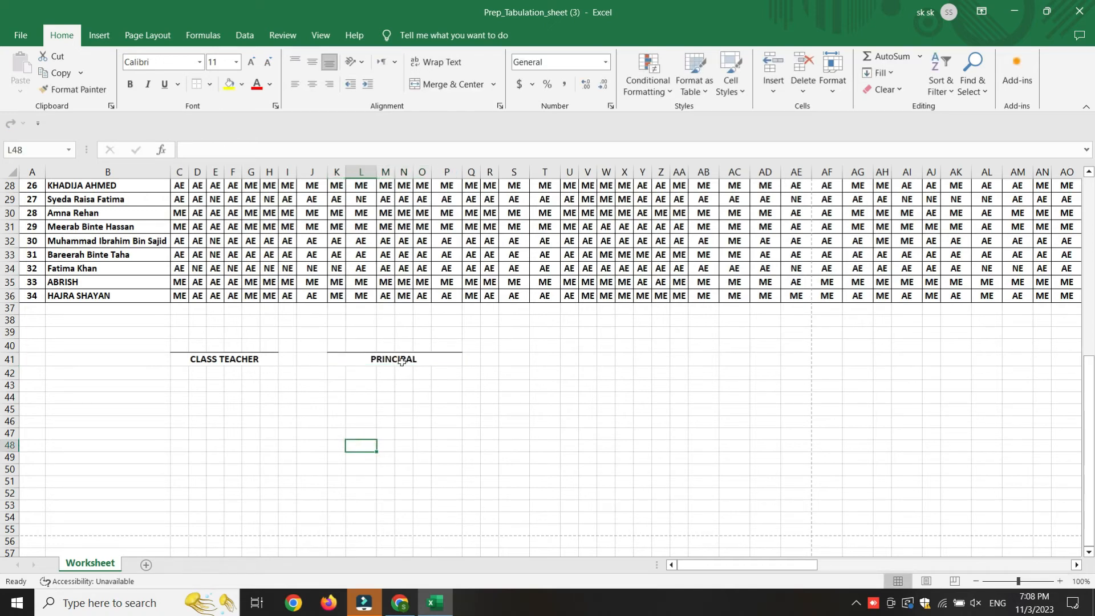
left_click(512, 360)
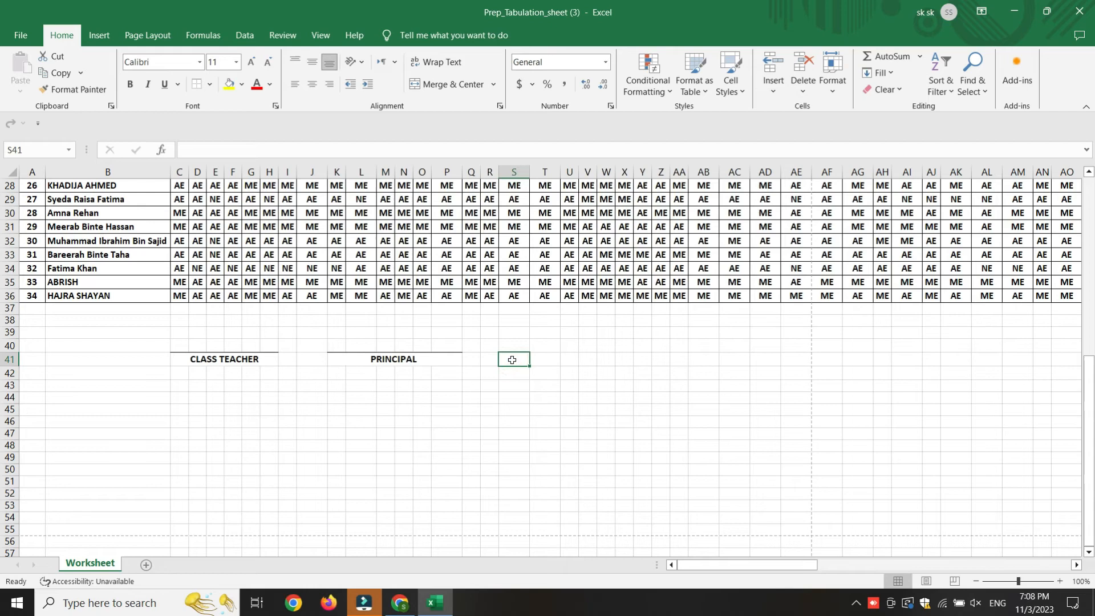
right_click(512, 360)
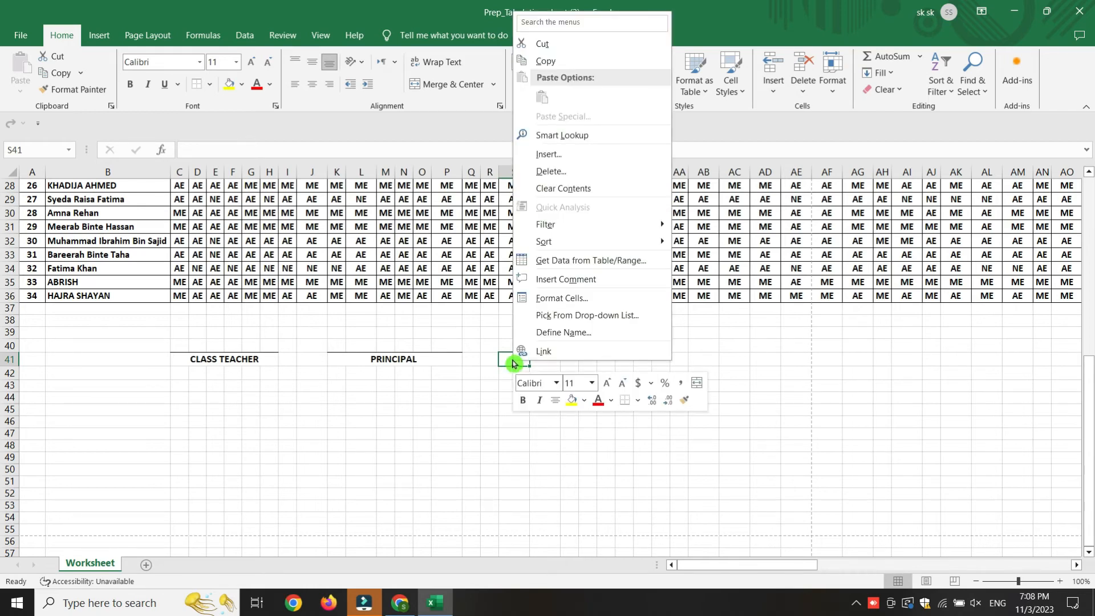
left_click(837, 430)
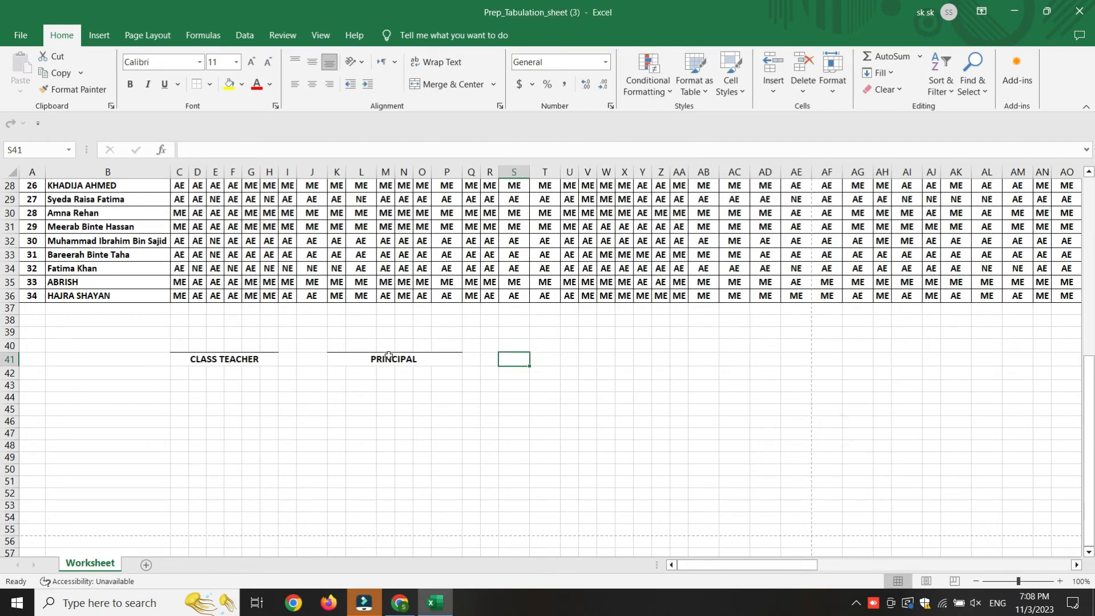
Copy the PRINCIPAL signature cell and paste it at S41.
left_click(388, 358)
right_click(389, 358)
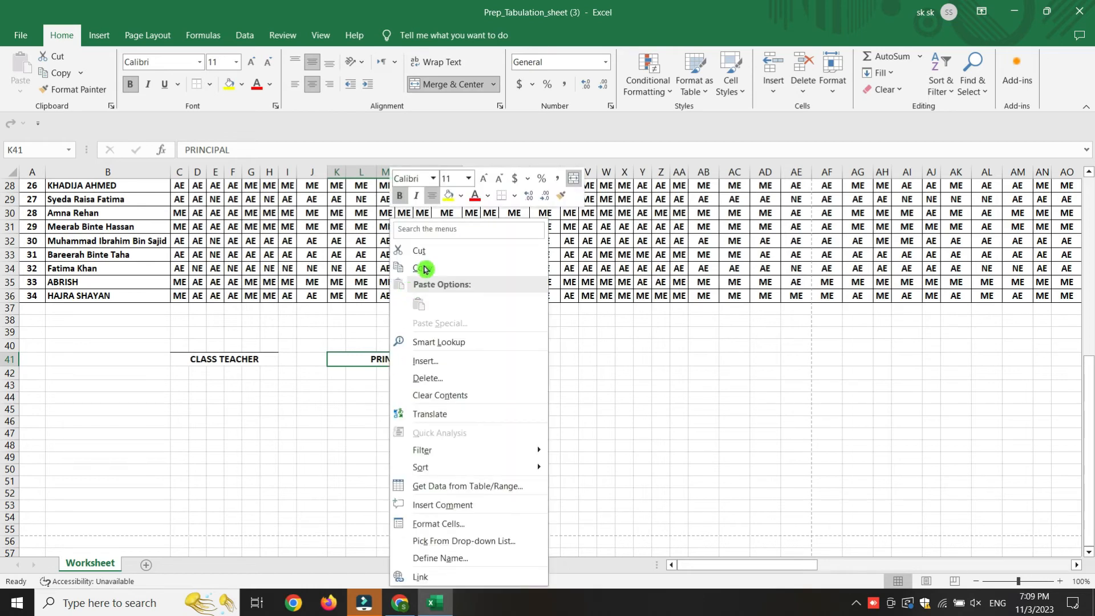
left_click(421, 268)
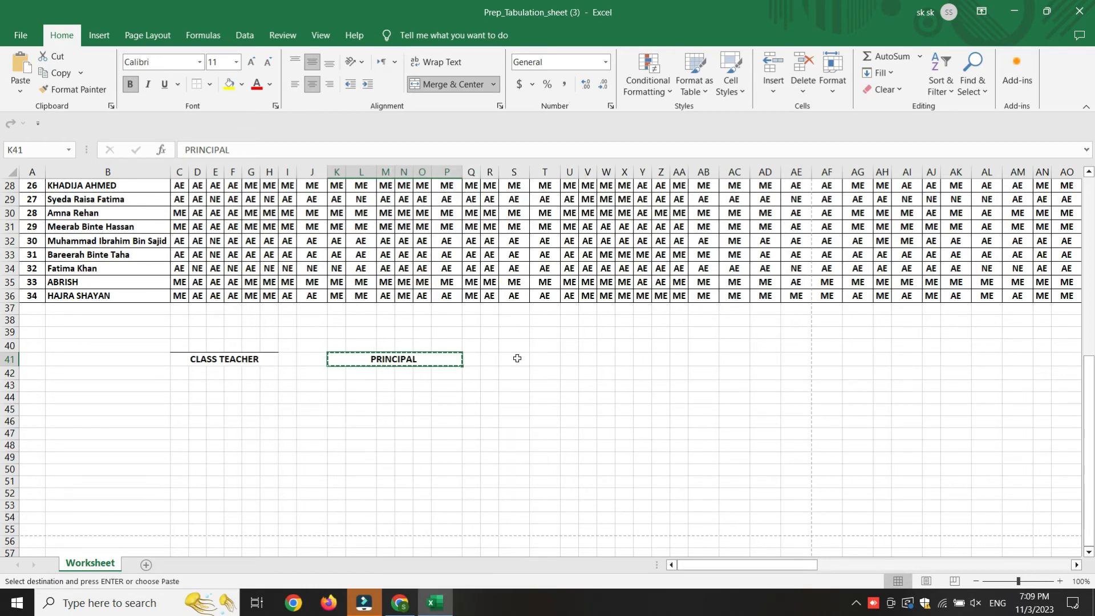
left_click(517, 359)
right_click(517, 358)
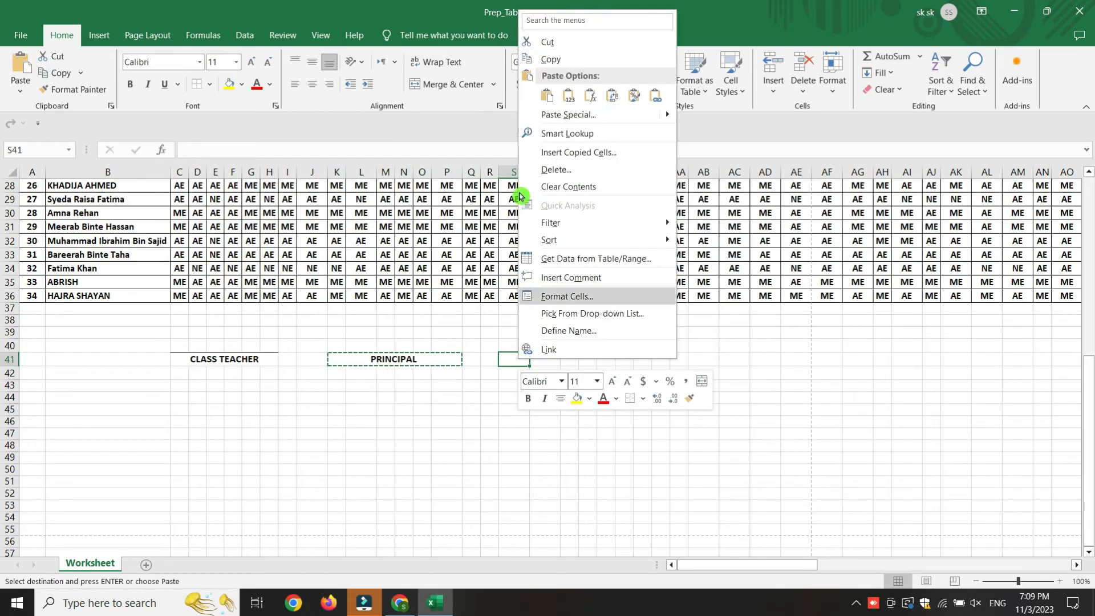
left_click(545, 94)
left_click(622, 411)
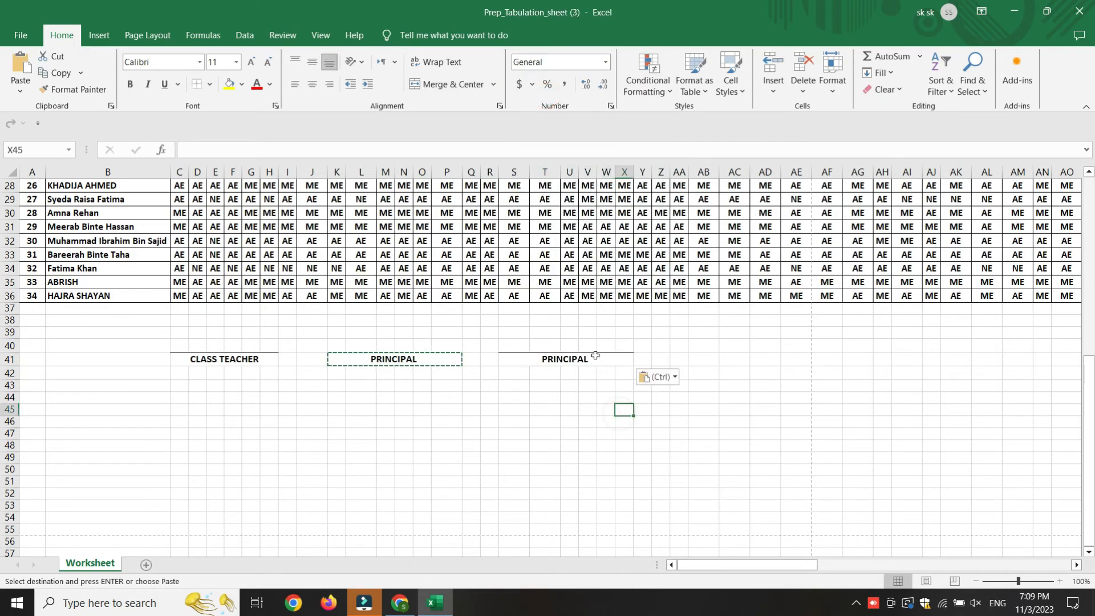
Check the third signature title on the web tabulation sheet in Chrome, and change the Excel label at S41 to ACADEMIC DIRECTORS.
left_click(401, 604)
scroll(520, 456, "down", 15)
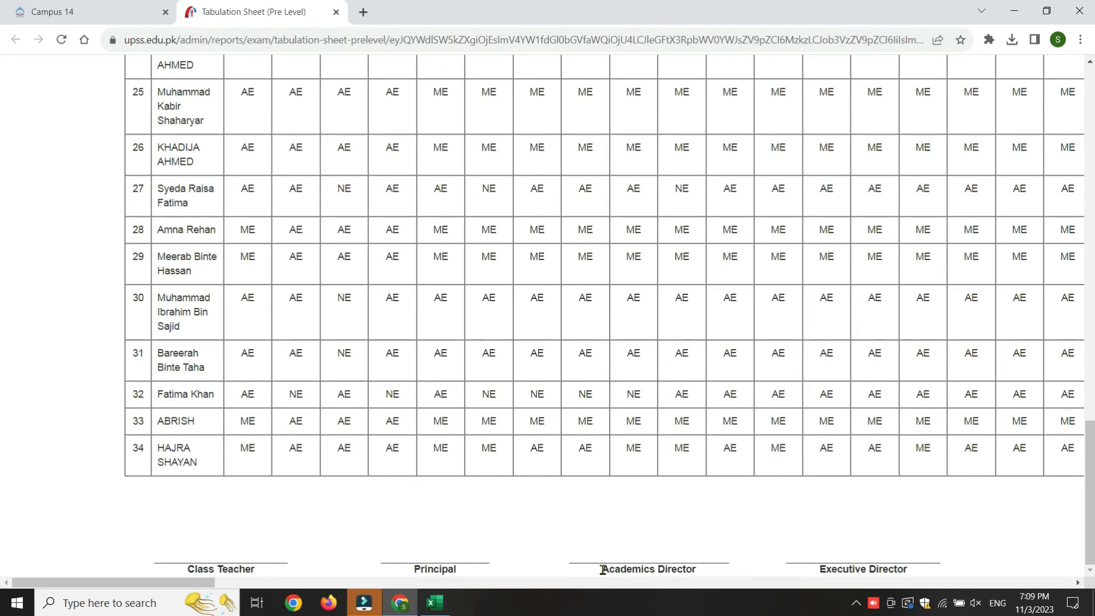
left_click_drag(715, 573, 595, 580)
left_click(435, 603)
double_click(596, 355)
left_click_drag(595, 355, 533, 359)
type("ACADEMIC DIRECTORS")
left_click(537, 470)
Apply a top border to the ACADEMIC DIRECTORS cell.
left_click(552, 356)
left_click(210, 84)
left_click(235, 138)
left_click(624, 445)
Copy the ACADEMIC DIRECTORS signature cell and paste it at AA41.
left_click(630, 360)
right_click(677, 364)
right_click(564, 357)
left_click(598, 274)
left_click(679, 360)
key("ctrl+v")
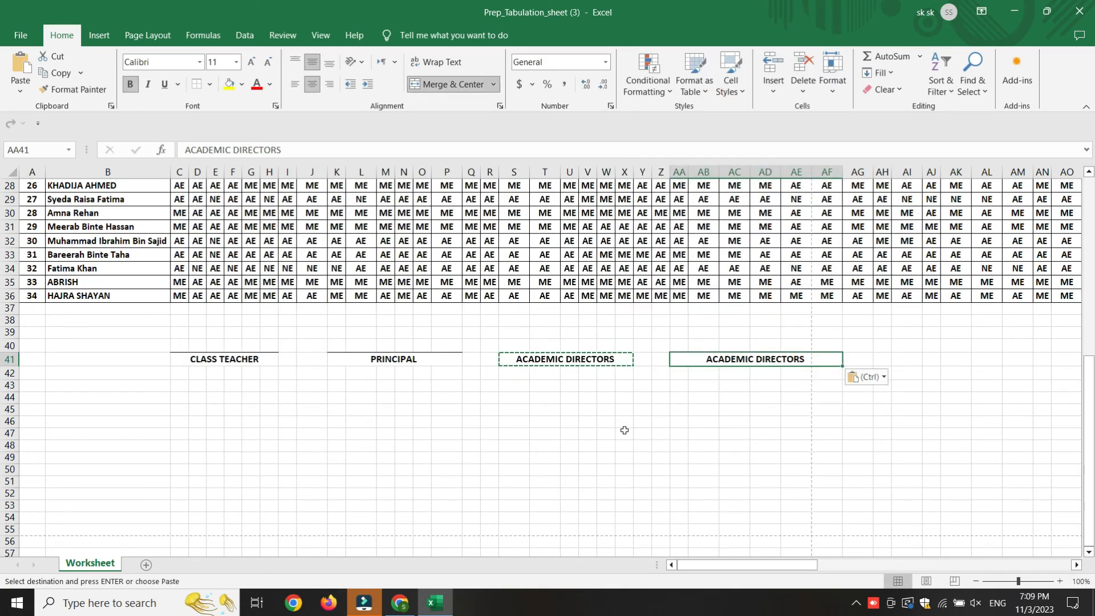
left_click(624, 430)
Check the fourth signature title in Chrome and relabel the copied cell at AA41 in Excel as EXECUTIVE DIRECTOR.
left_click(401, 606)
left_click(400, 607)
left_click(401, 606)
left_click(400, 607)
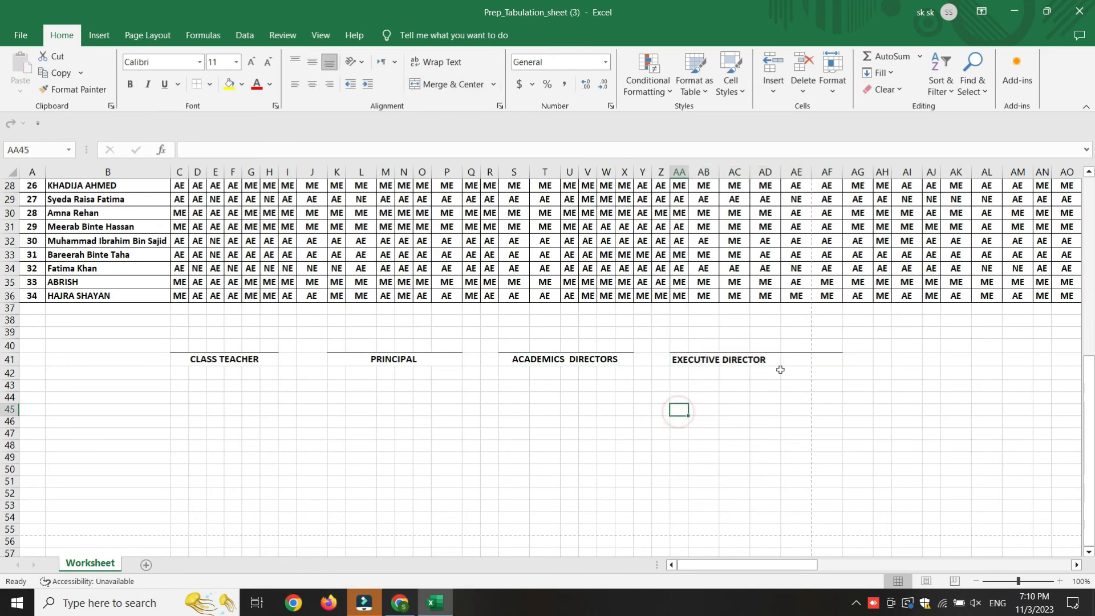
Try to clear the border past the end of the EXECUTIVE DIRECTOR text, and undo the last two changes.
left_click(796, 346)
left_click(224, 189)
left_click(796, 409)
key("ctrl+z")
key("ctrl+z")
left_click(692, 409)
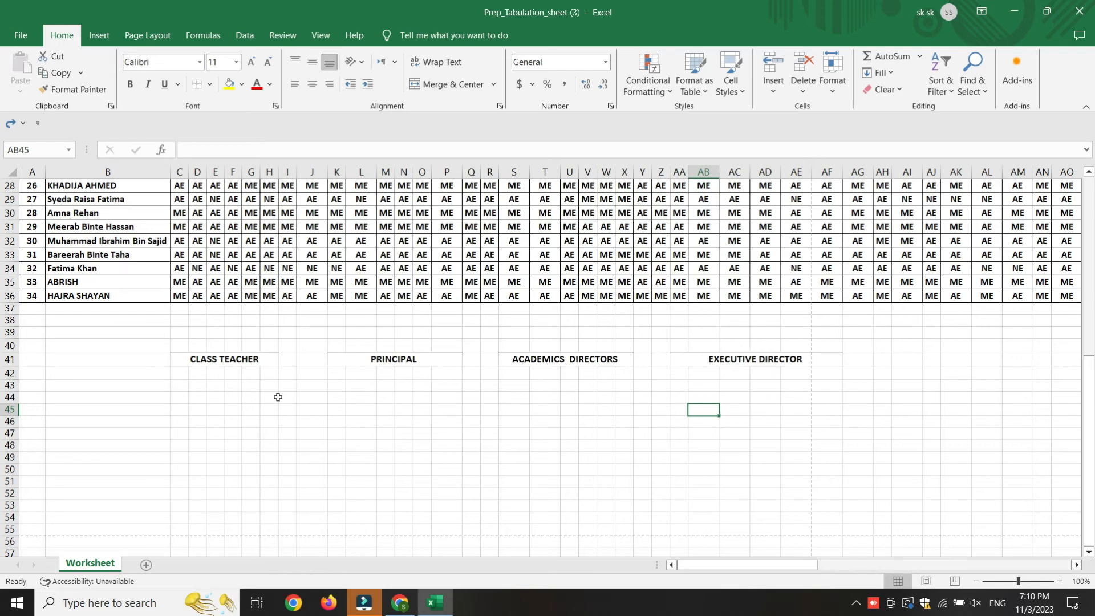
Unmerge the EXECUTIVE DIRECTOR signature cell at AA41.
left_click(770, 359)
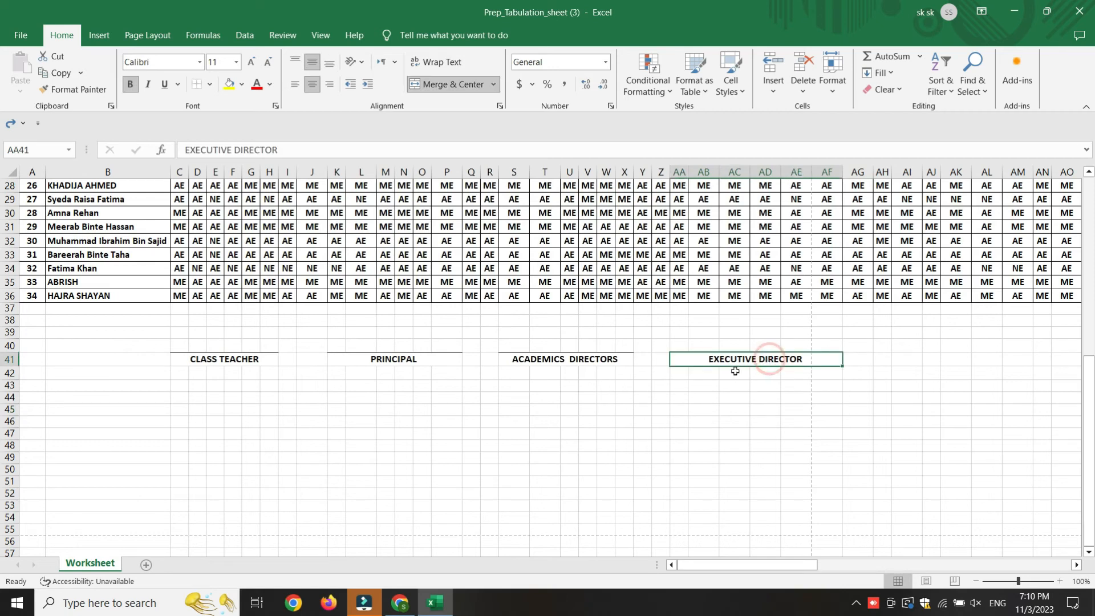
left_click(446, 85)
left_click(660, 457)
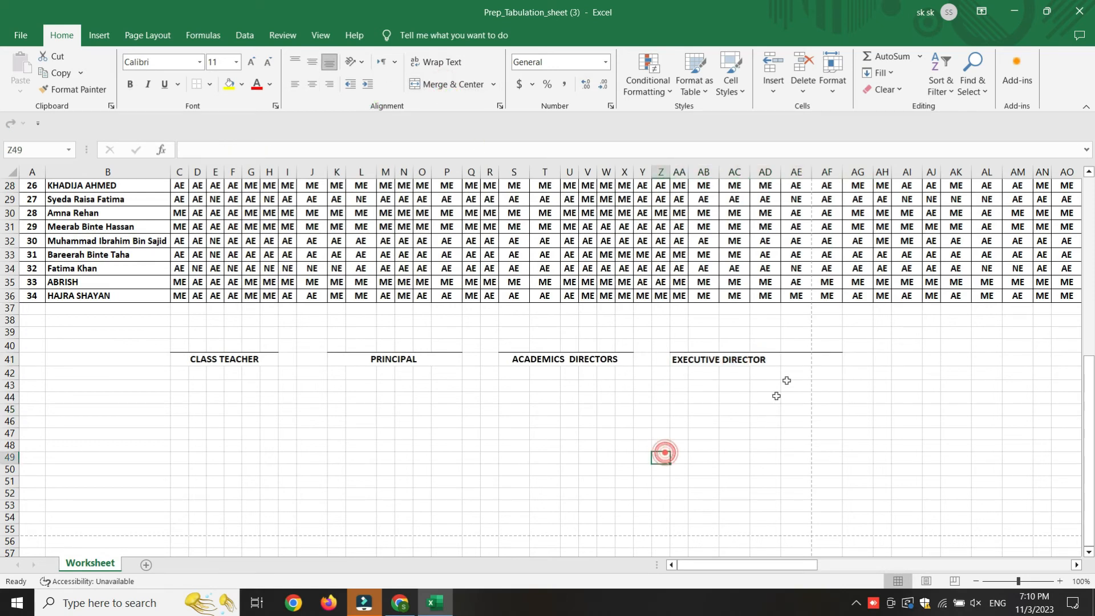
Remove the borders from cells AE40:AF41 beyond the EXECUTIVE DIRECTOR signature line.
left_click(787, 348)
left_click_drag(801, 346, 833, 353)
left_click(210, 84)
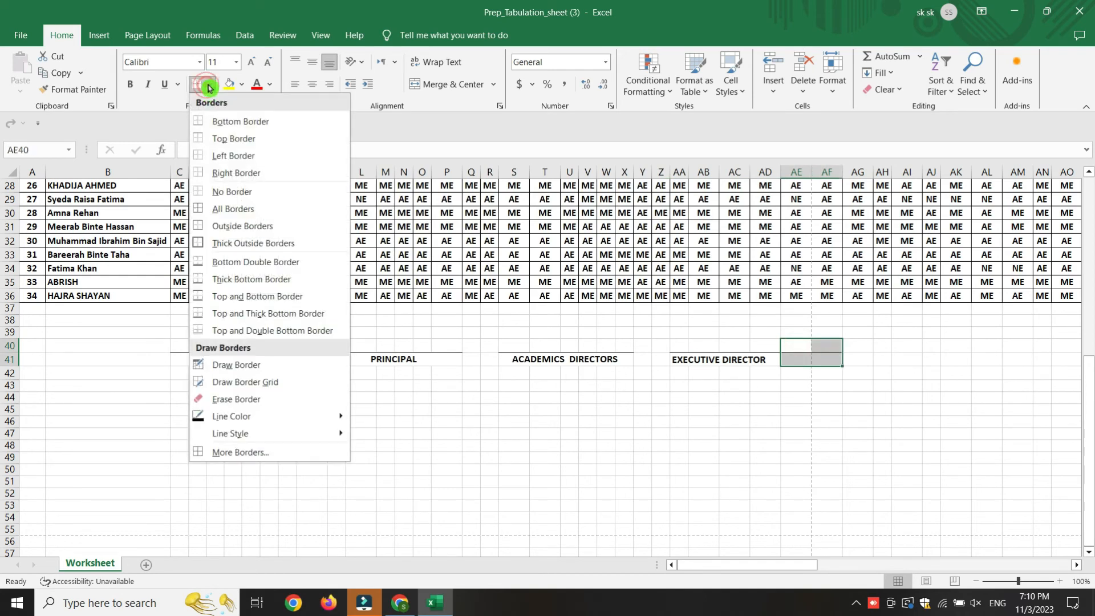
left_click(228, 195)
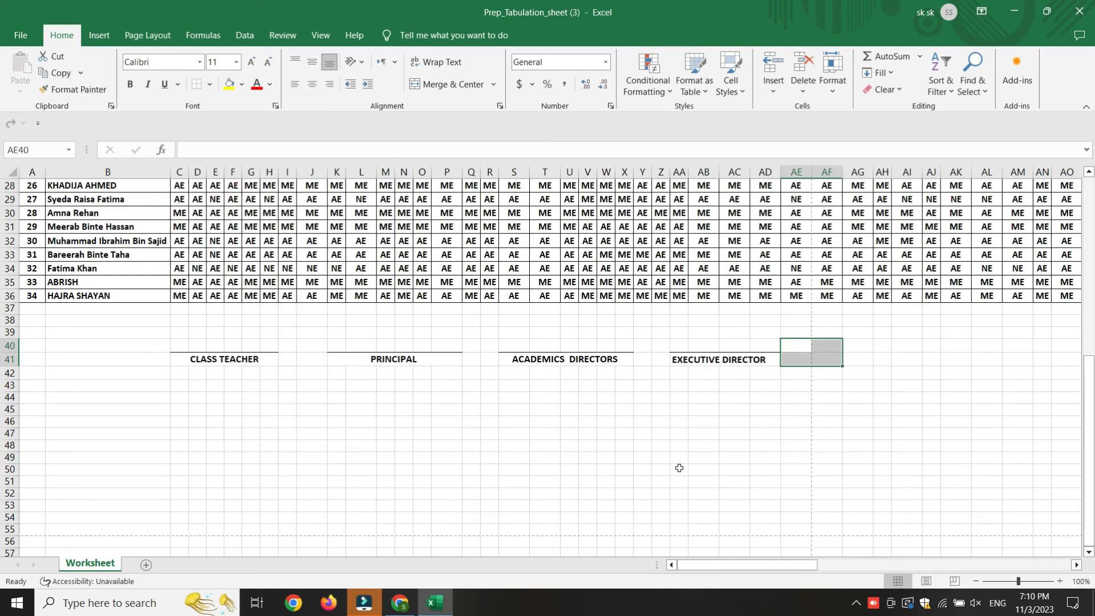
left_click(679, 469)
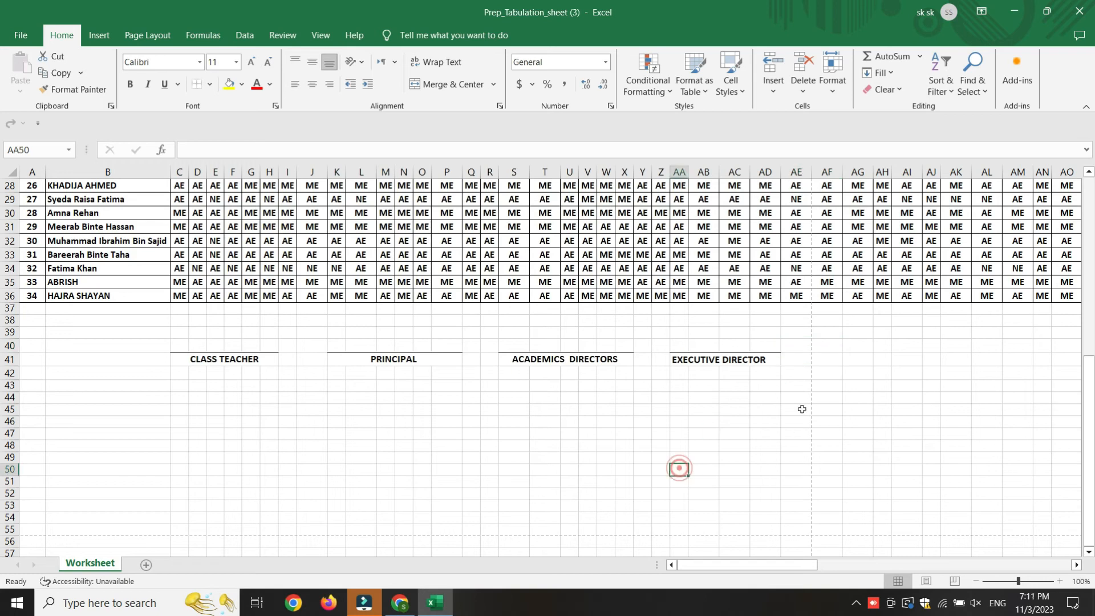
Merge and center the EXECUTIVE DIRECTOR title across AA41:AD41.
left_click(707, 361)
left_click_drag(679, 359, 763, 361)
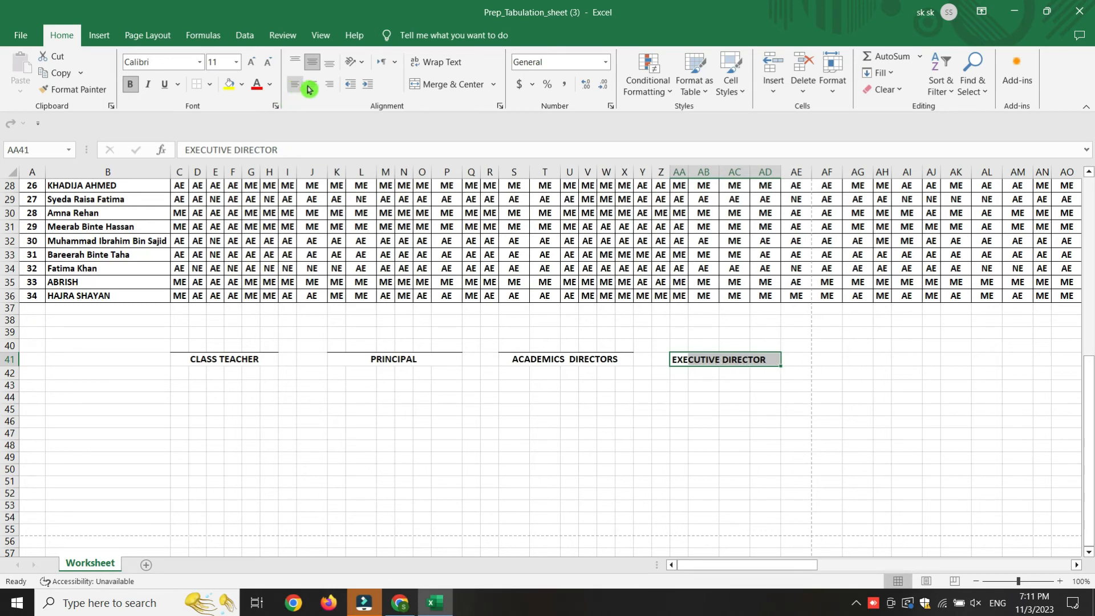
left_click_drag(679, 359, 761, 360)
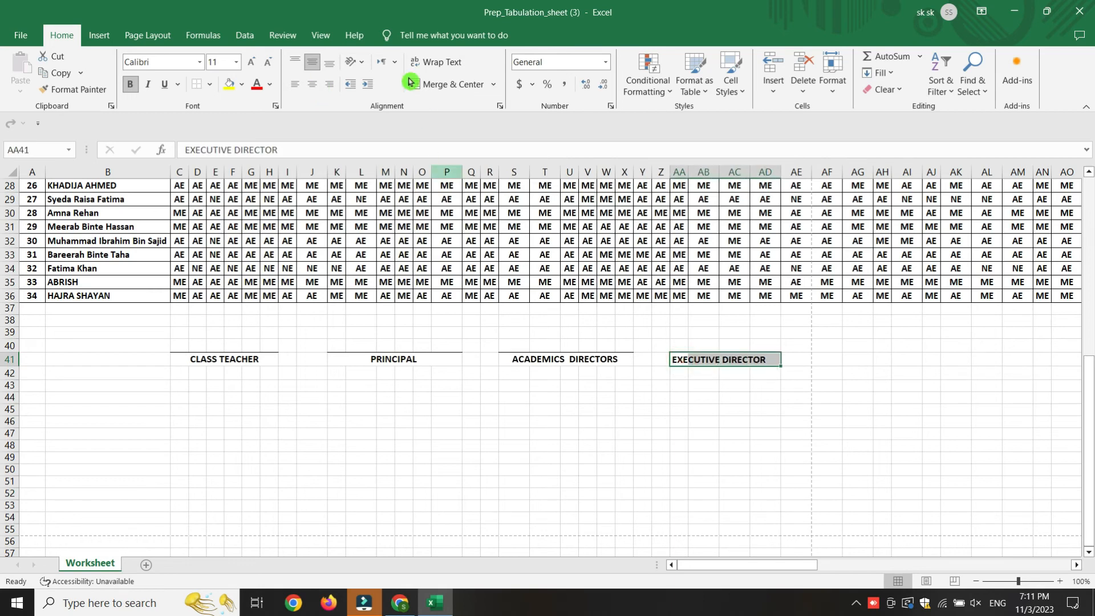
left_click(444, 85)
left_click(574, 452)
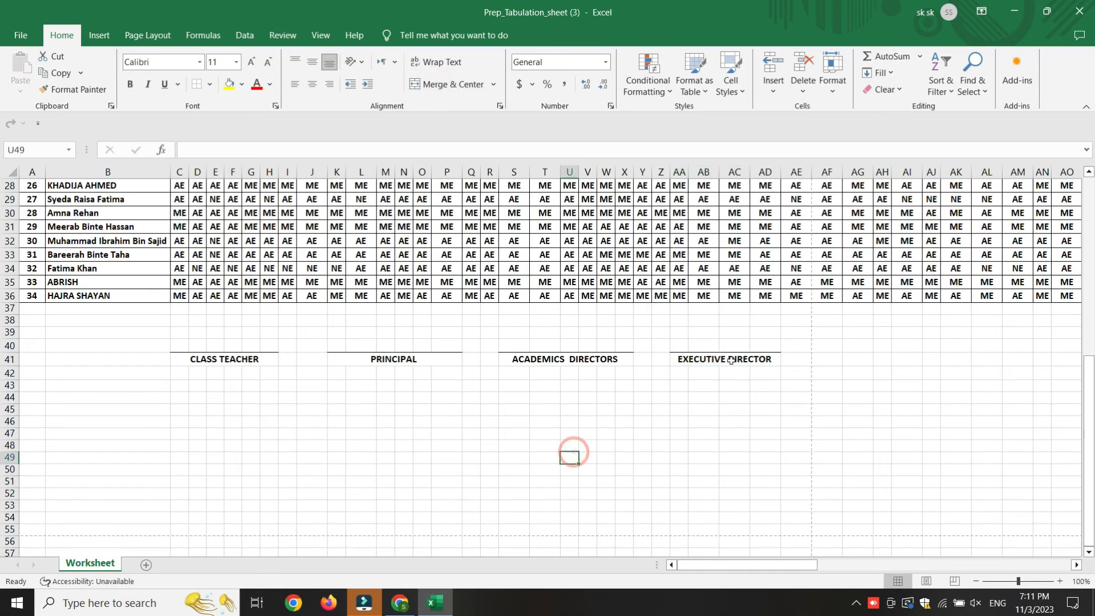
left_click(556, 361)
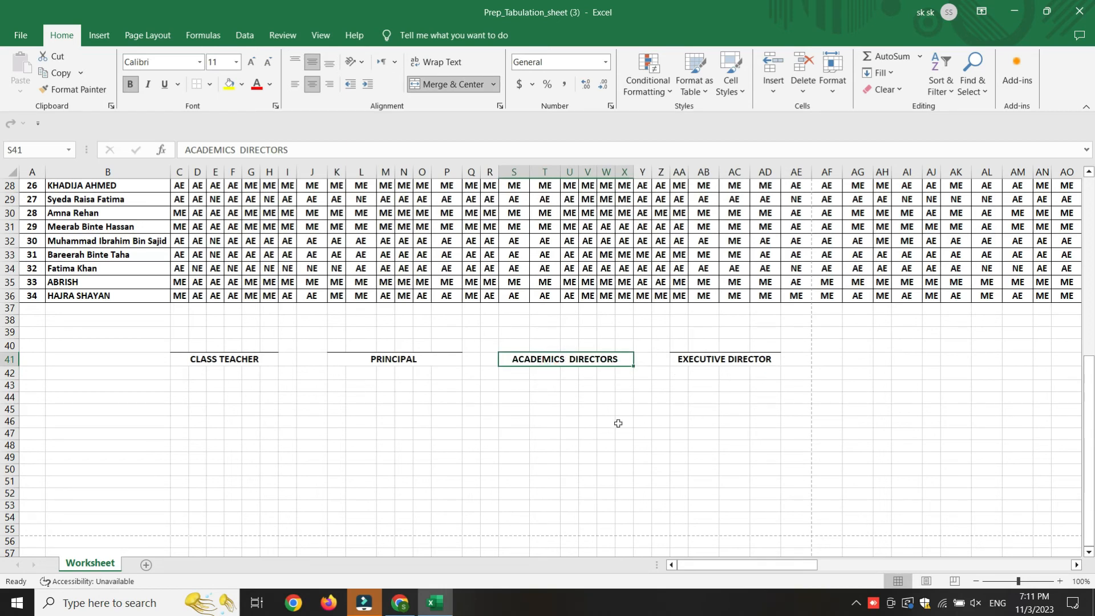
left_click(671, 437)
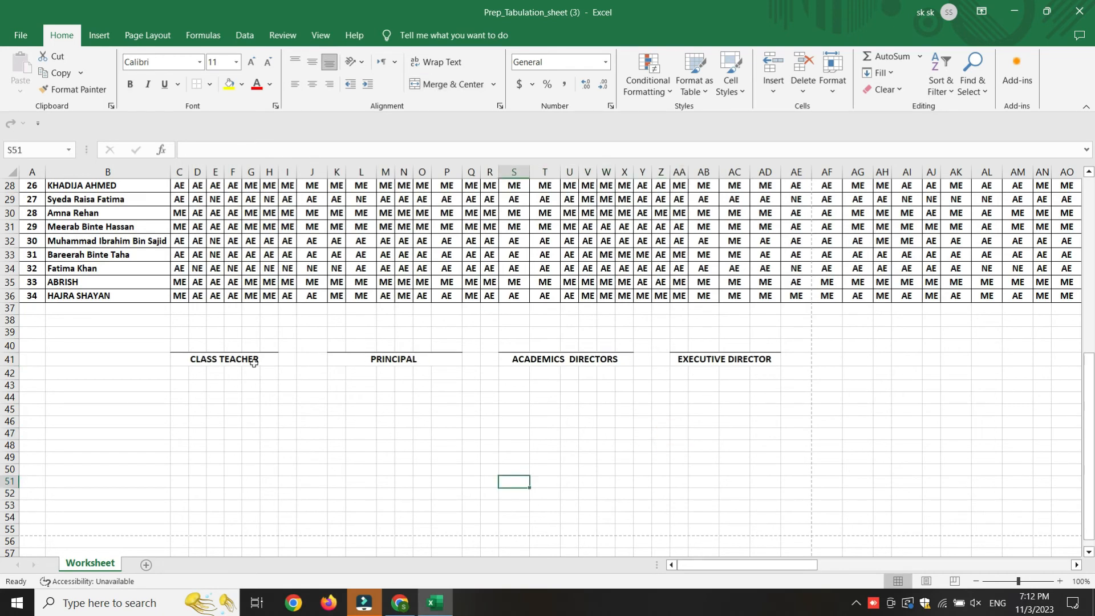
Open the print preview and check the signature lines below the table on the second page.
scroll(683, 410, "up", 9)
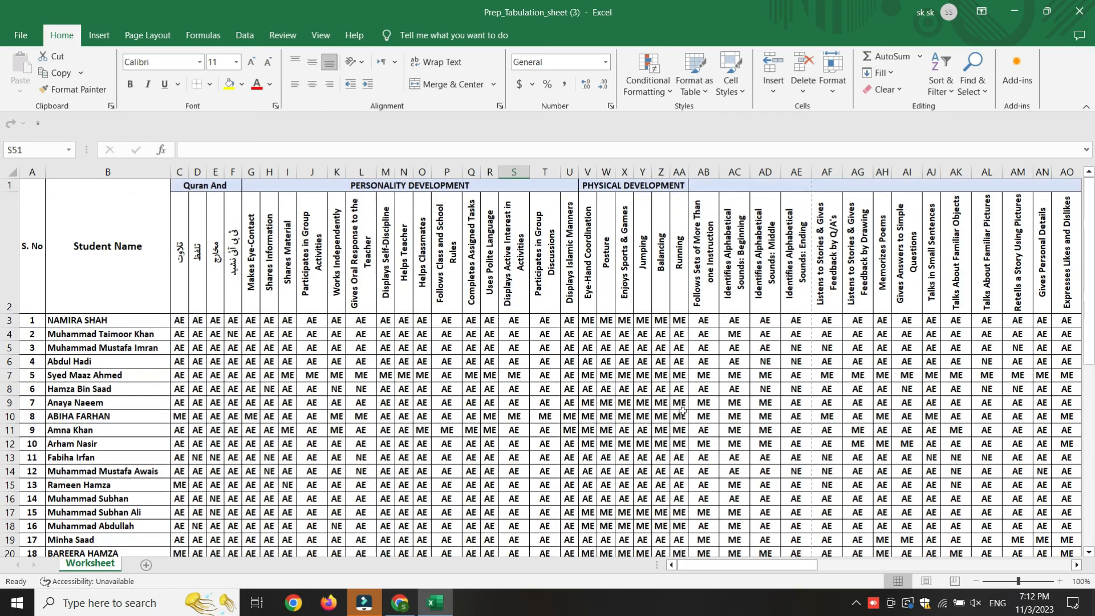
left_click(21, 35)
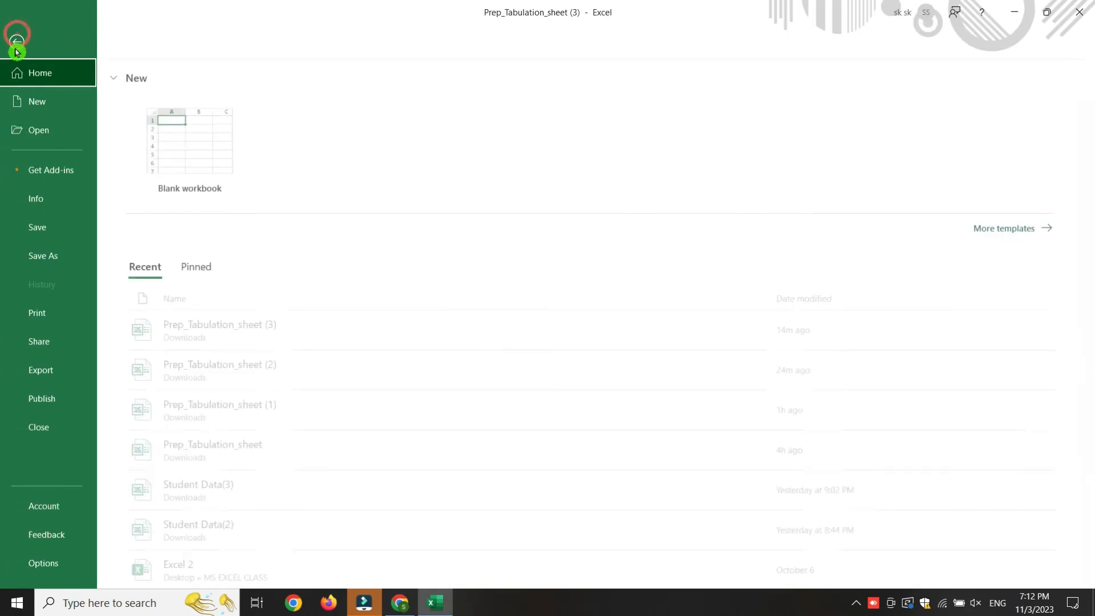
left_click(43, 315)
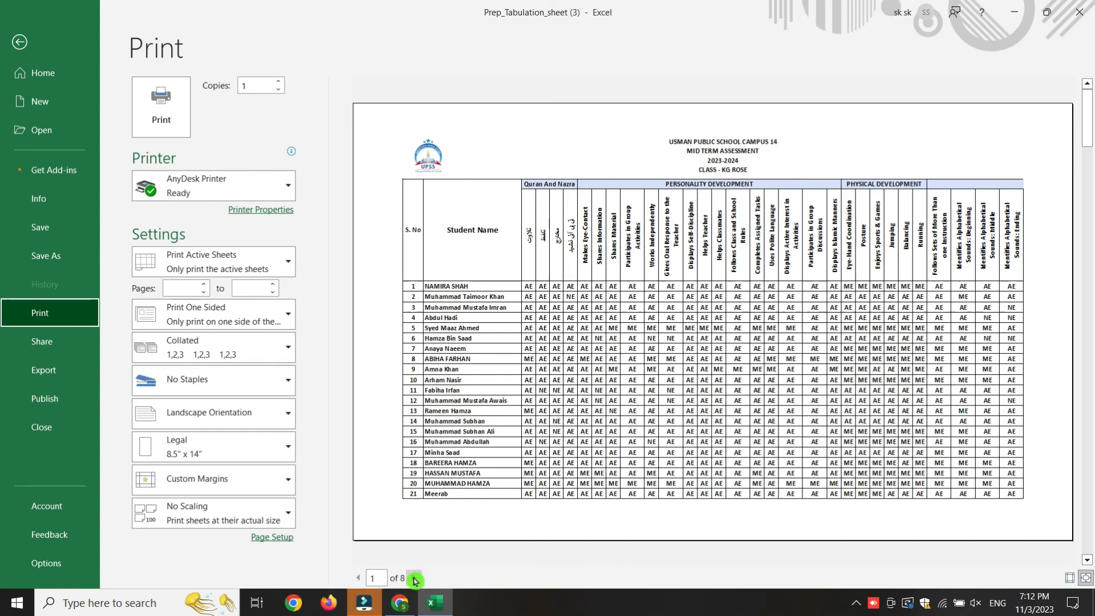
left_click(414, 578)
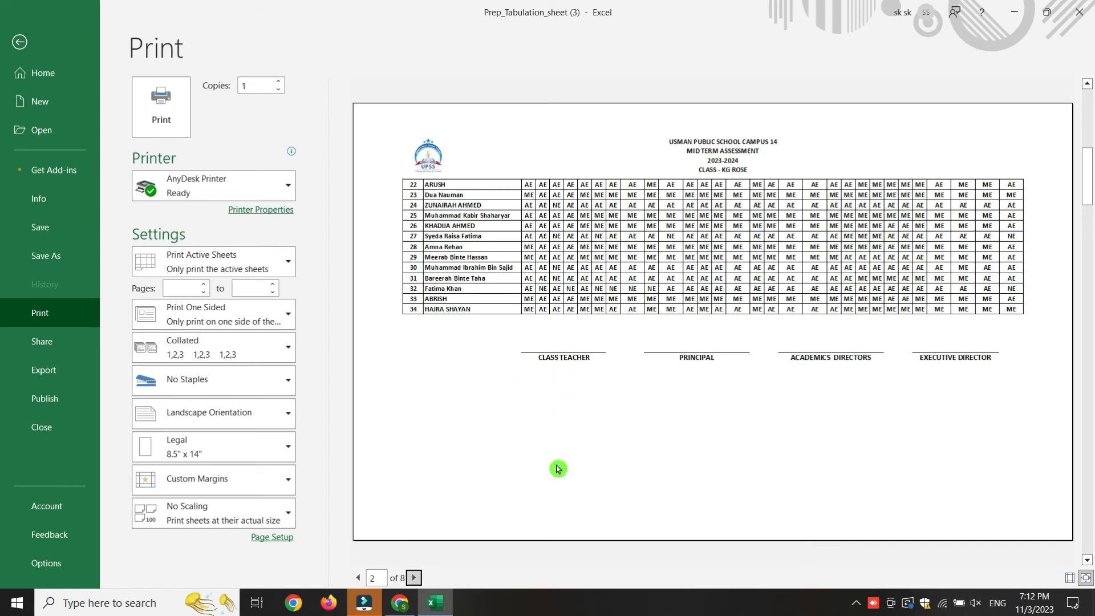
left_click(414, 577)
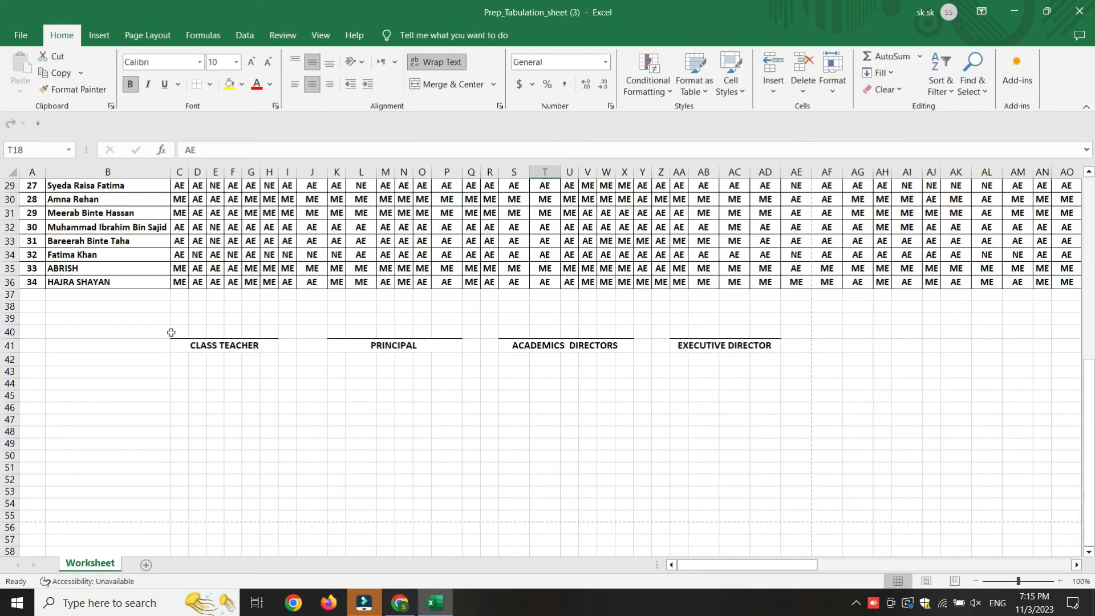
Copy the signature block C40:AD42 and paste it at C53, near the bottom of the printed page.
left_click_drag(172, 332, 733, 353)
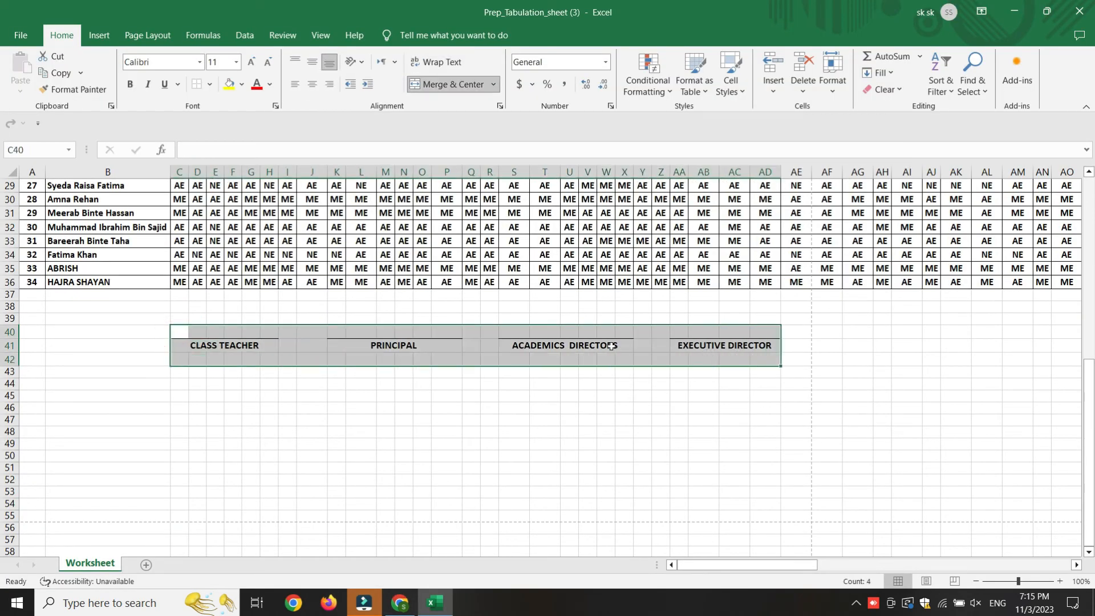
right_click(611, 347)
left_click(633, 265)
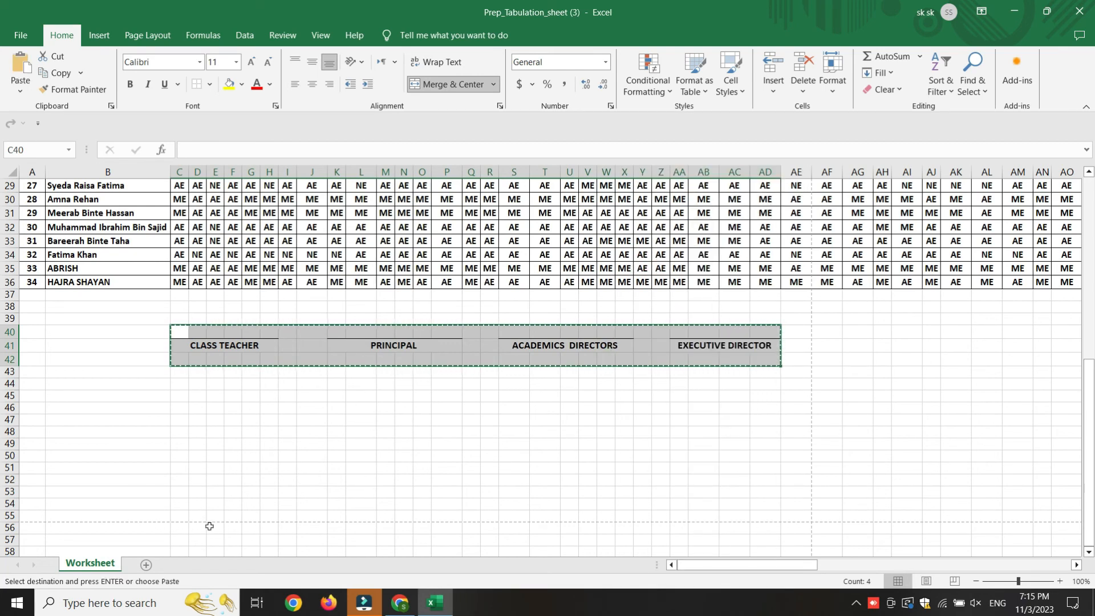
left_click(180, 492)
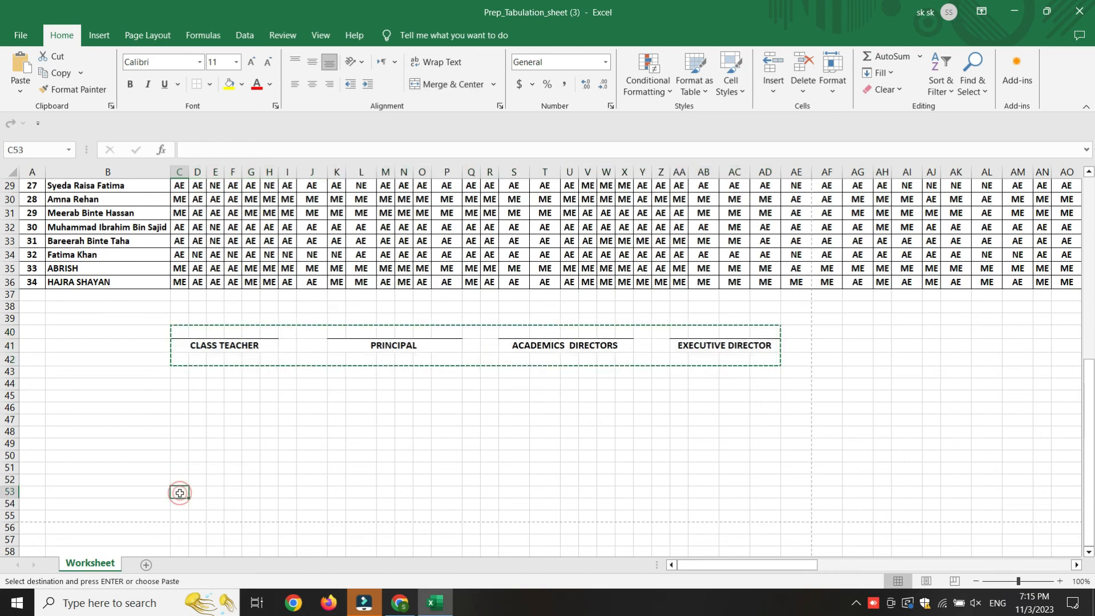
right_click(179, 491)
left_click(208, 233)
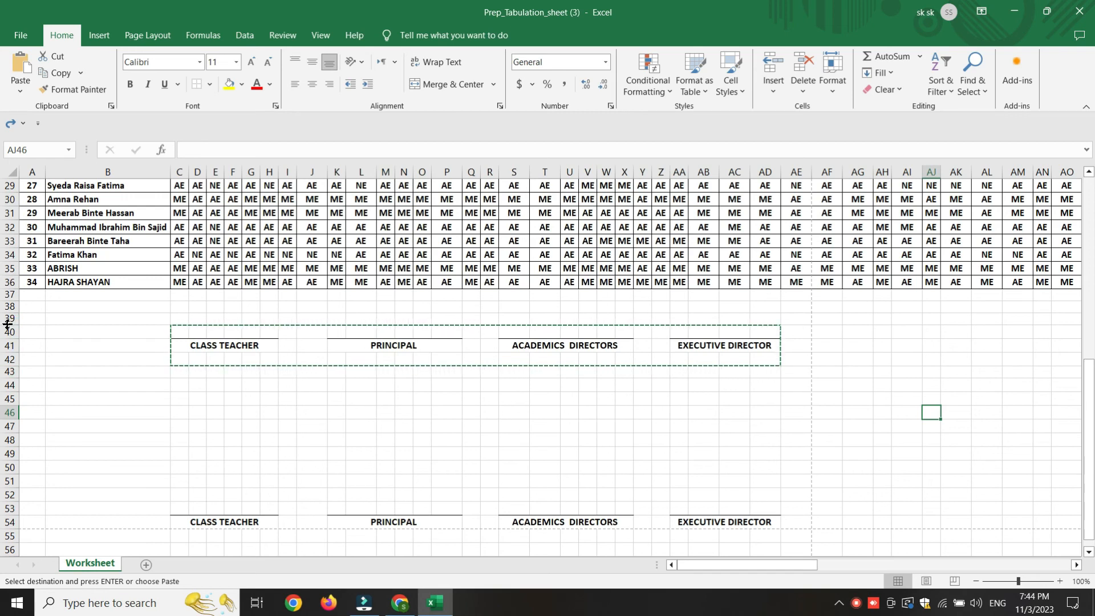
Delete rows 39 to 43, which hold the original signature block.
left_click_drag(8, 318, 8, 361)
right_click(8, 345)
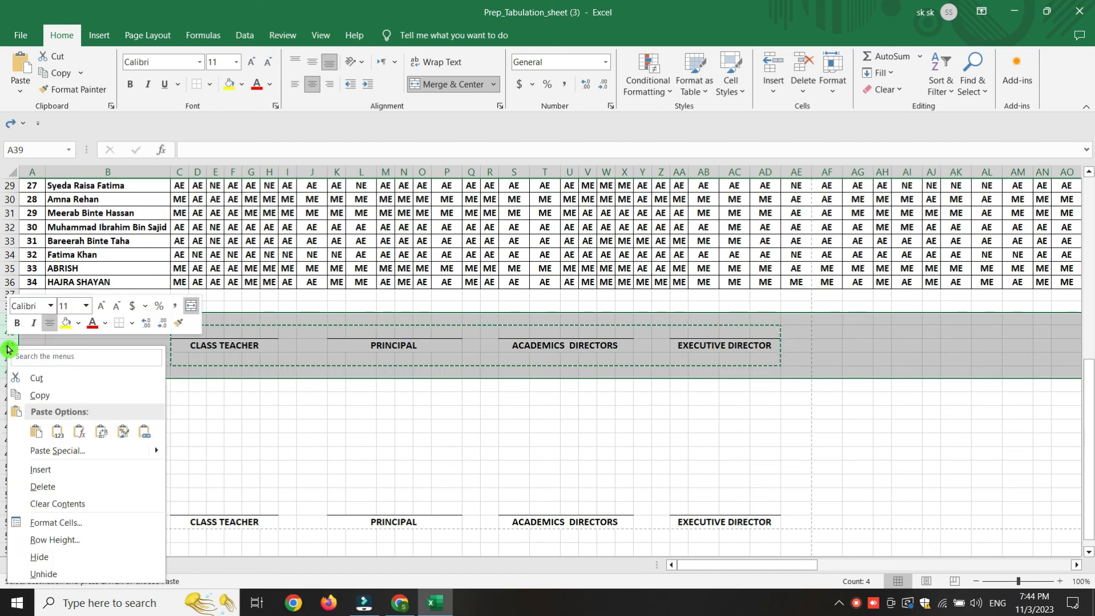
left_click(43, 484)
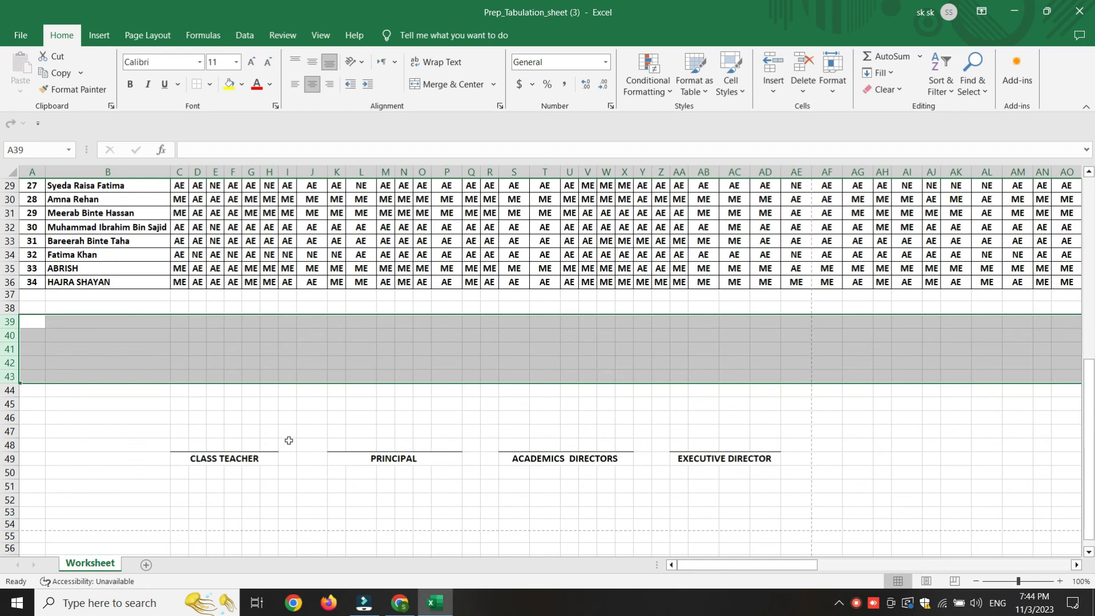
left_click(347, 485)
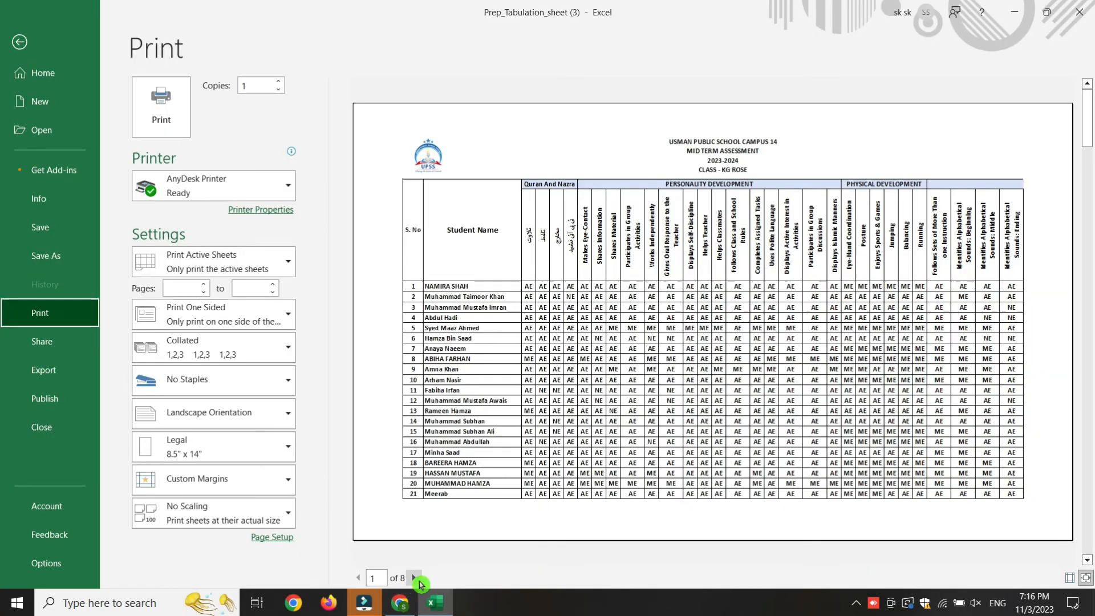
Page through the print preview to examine the header, tables and signature placement on the pages, and return to the worksheet.
left_click(414, 577)
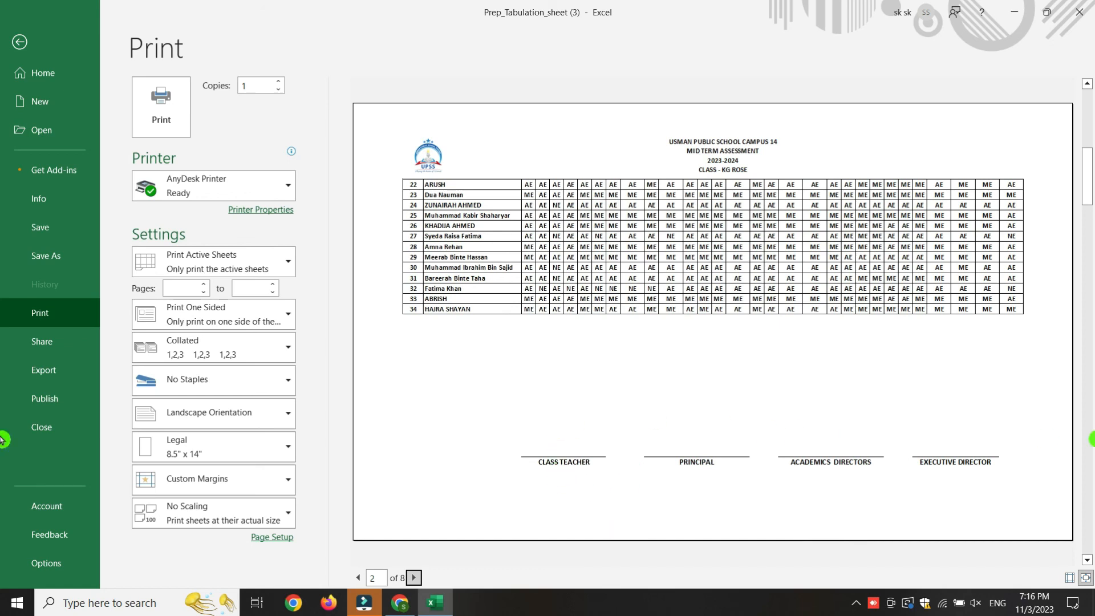
left_click(413, 578)
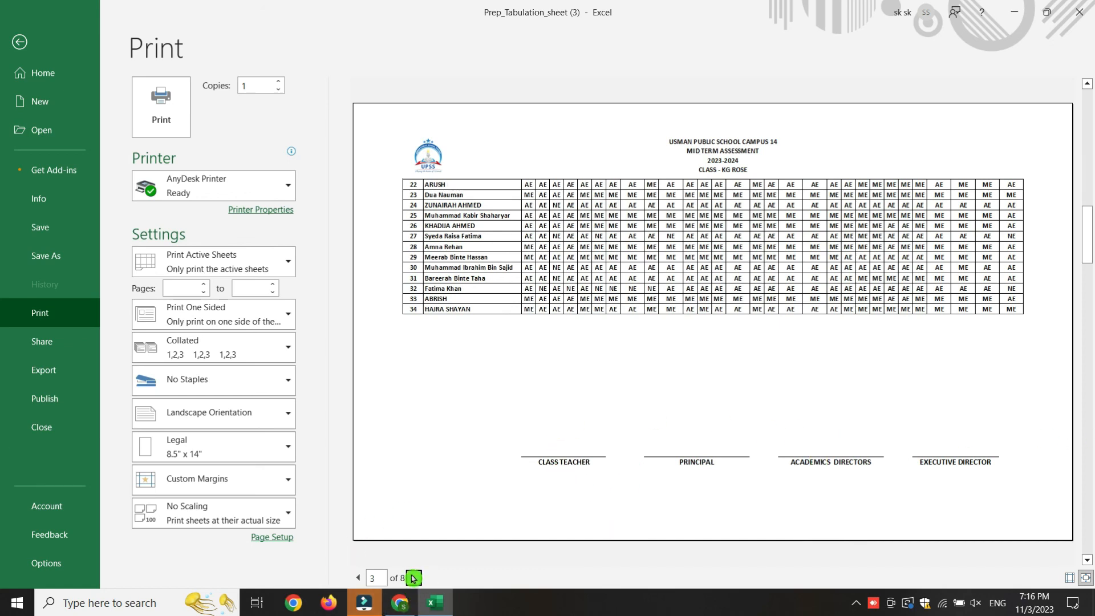
left_click(414, 578)
left_click(413, 577)
left_click(413, 577)
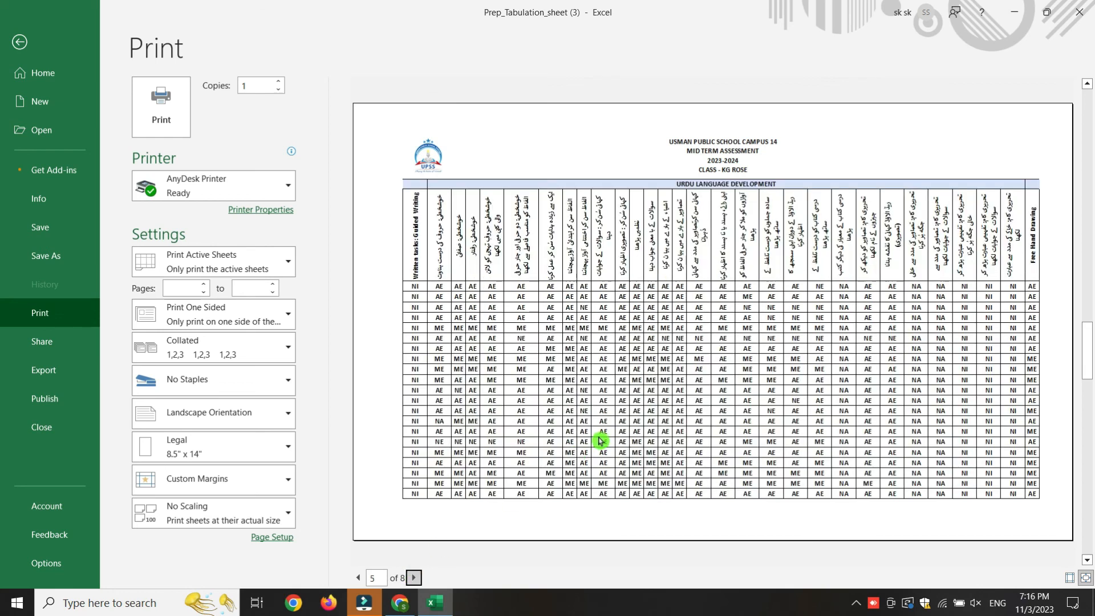
left_click(414, 577)
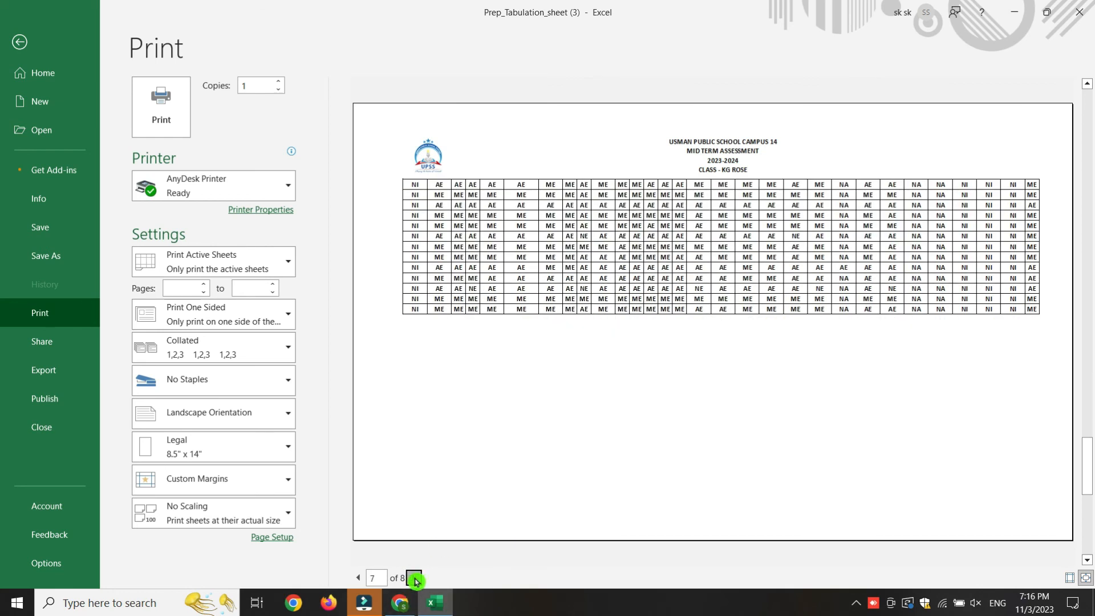
left_click(356, 579)
left_click(356, 579)
left_click(356, 580)
left_click(357, 579)
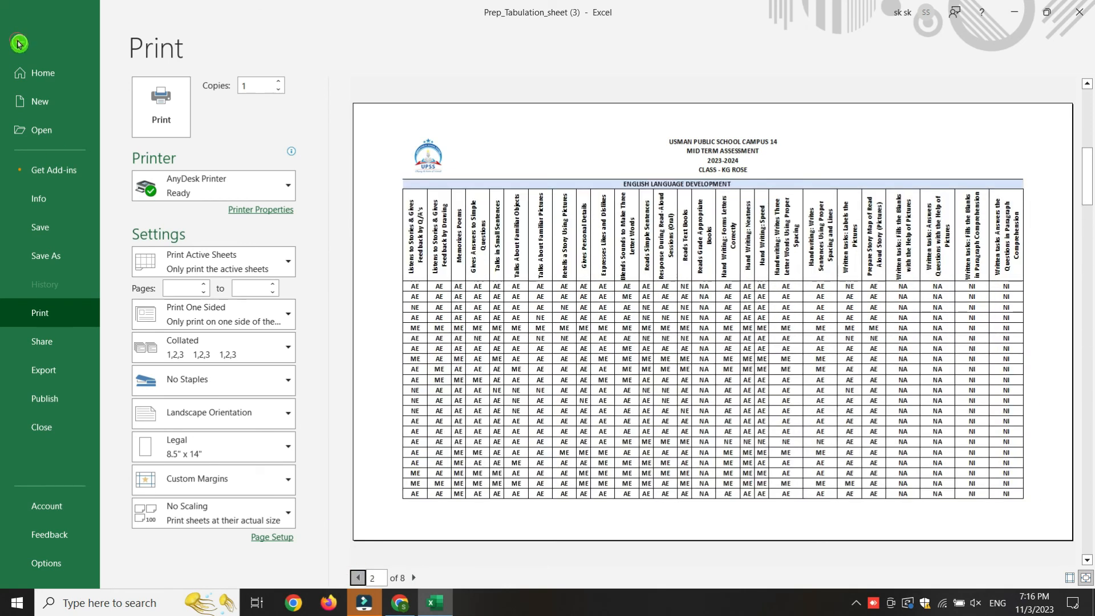
left_click(19, 40)
Return to the start of the worksheet and open the workbook's Backstage view.
scroll(595, 328, "up", 9)
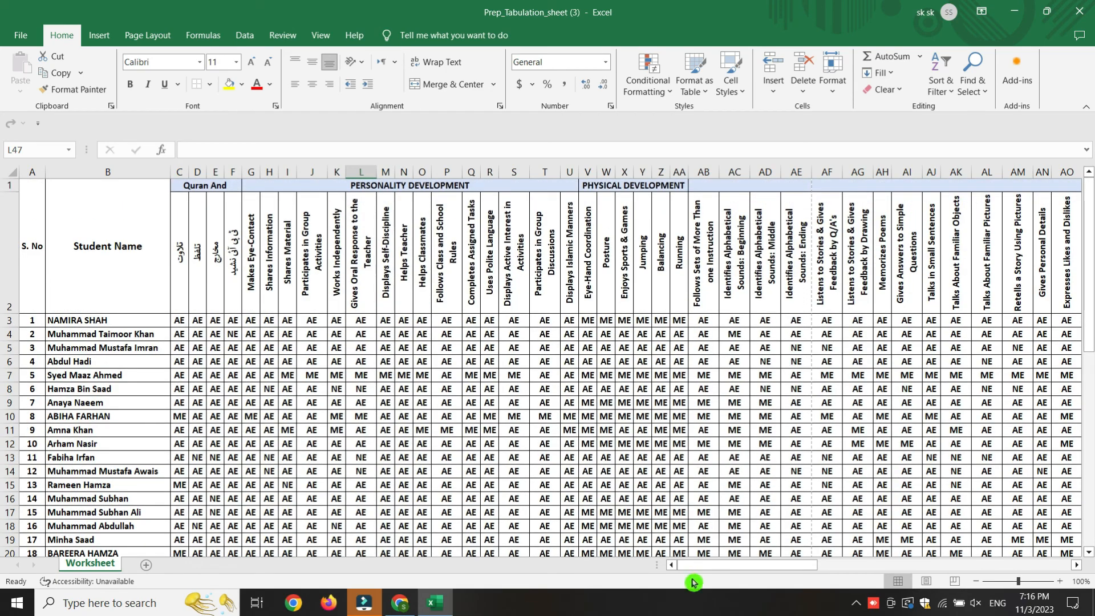
mouse_move(697, 568)
left_mouse_down()
mouse_move(964, 579)
mouse_move(692, 588)
left_mouse_up()
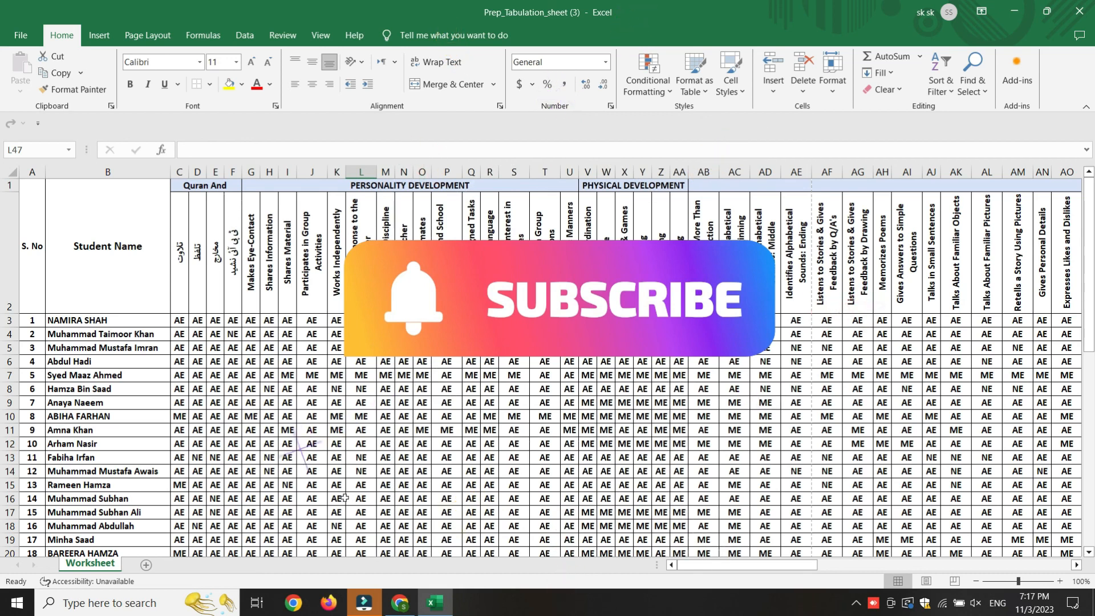
left_click(20, 36)
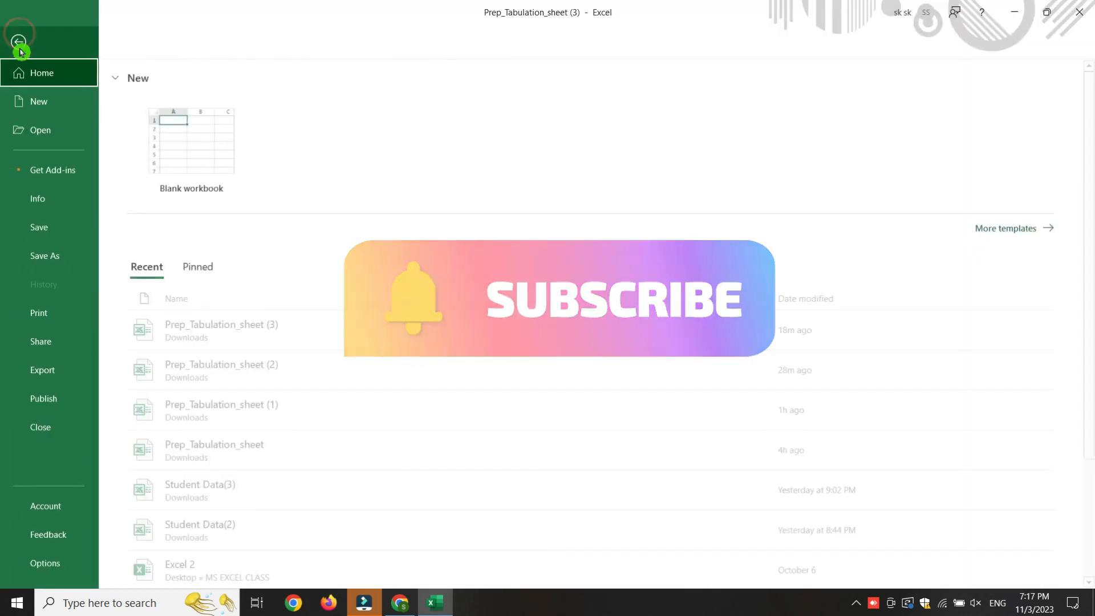